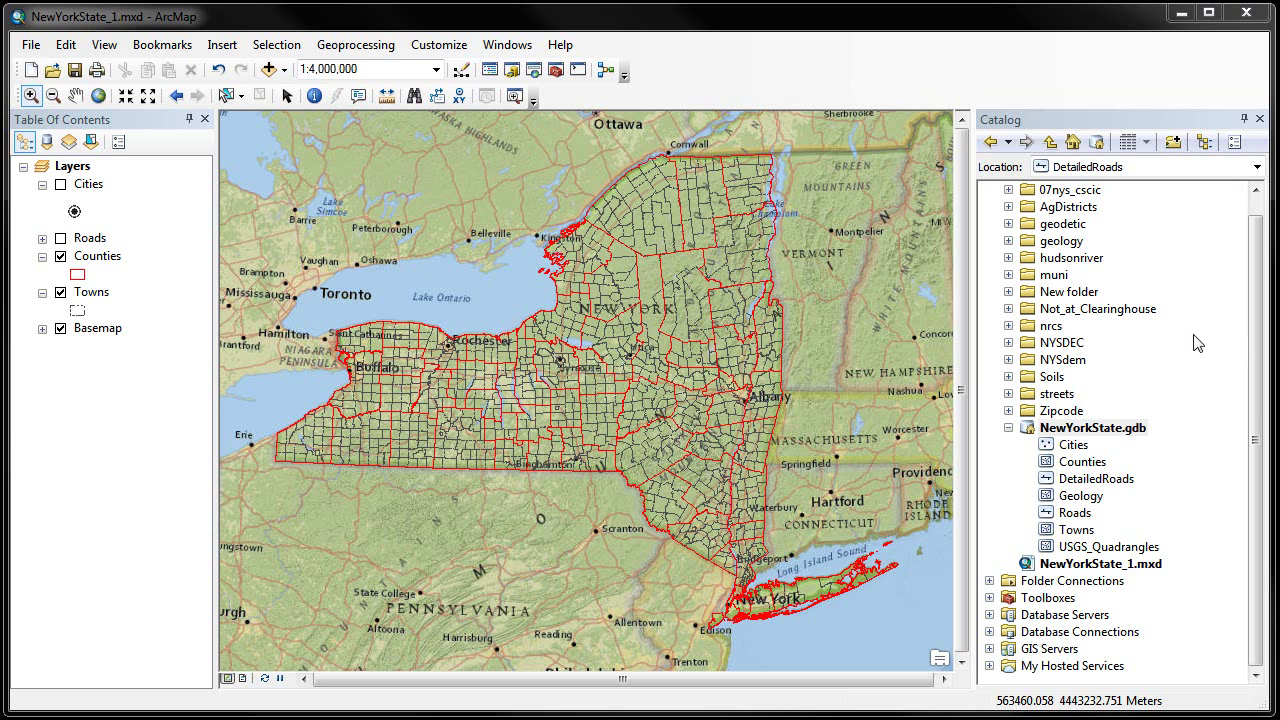
Open a Magnifier window and place it over the Albany area of the map.
{"action": "left_click", "coordinate": [512, 48]}
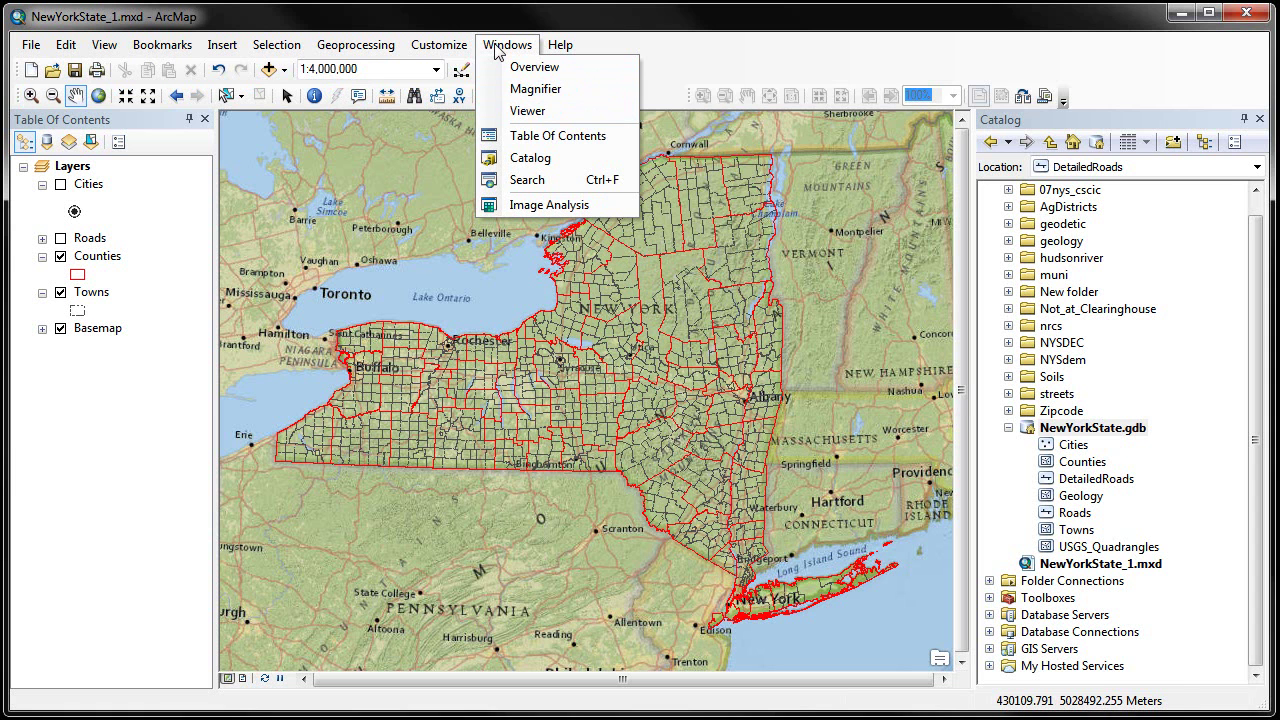
{"action": "left_click", "coordinate": [540, 91]}
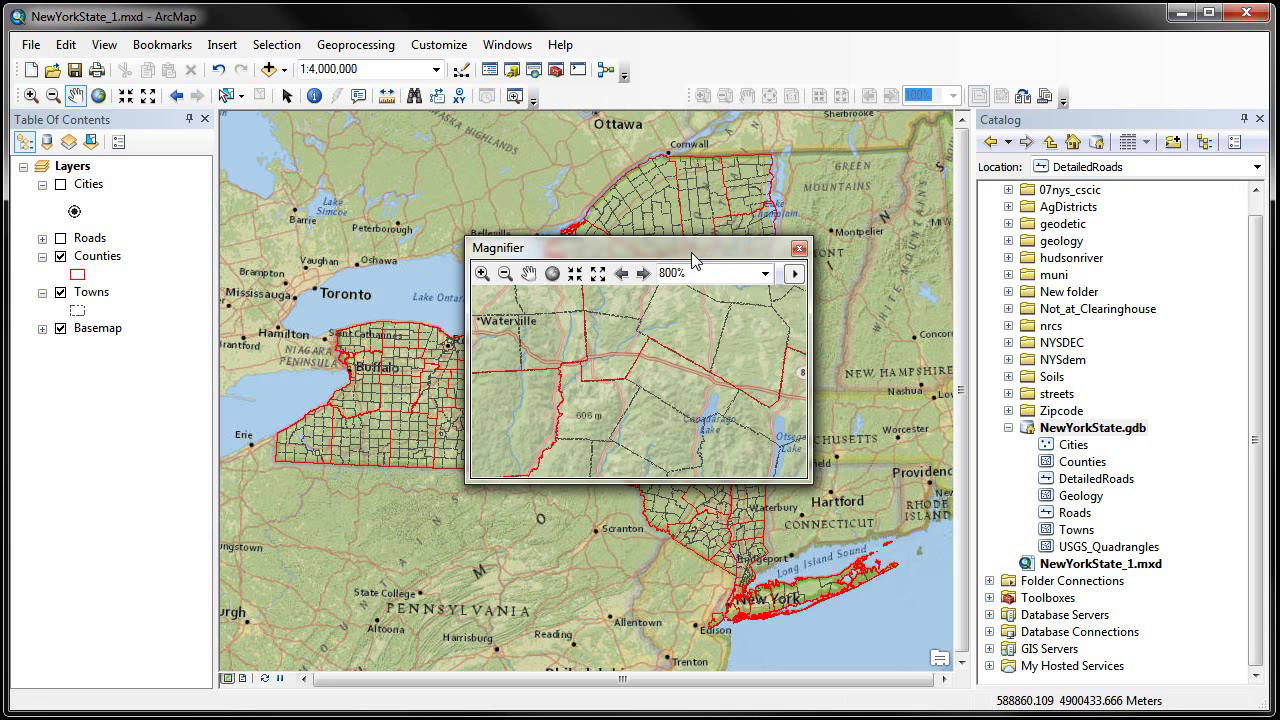
{"action": "left_click_drag", "start_coordinate": [634, 248], "coordinate": [729, 275]}
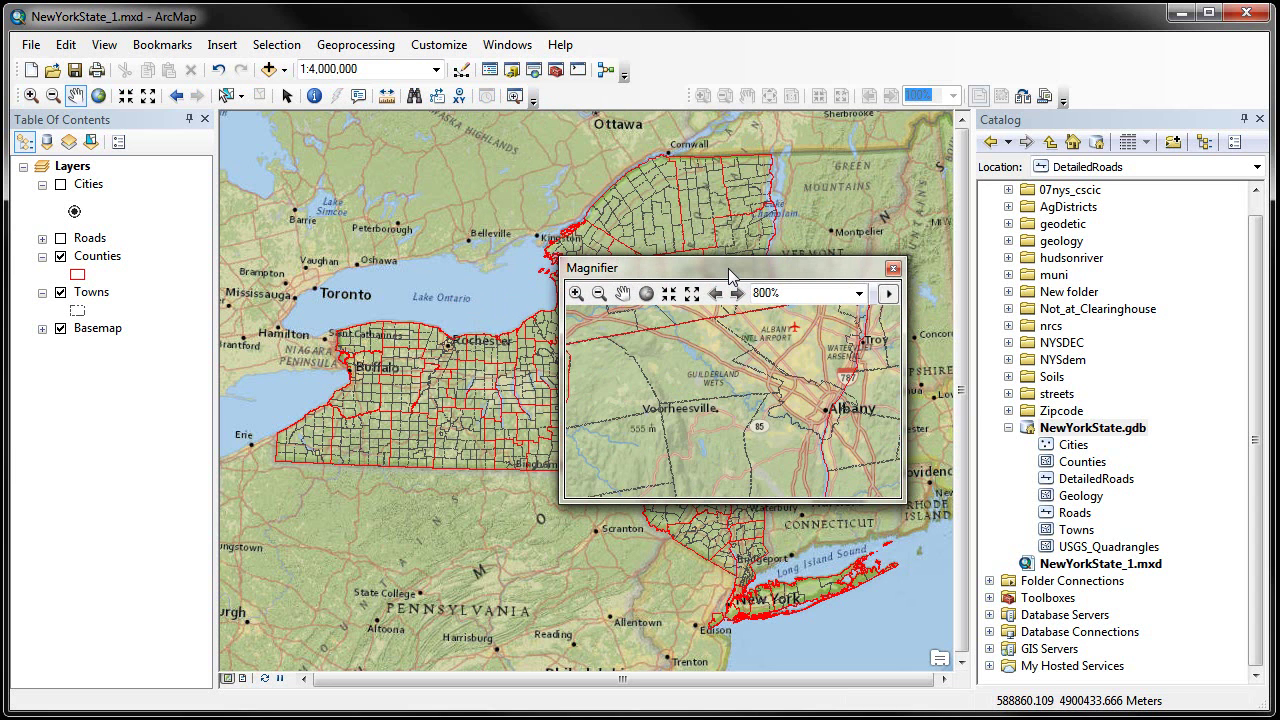
Review the Magnifier's preset zoom percentages, then enlarge the window and move it over the Great Sacandaga Lake area.
{"action": "left_click", "coordinate": [861, 297]}
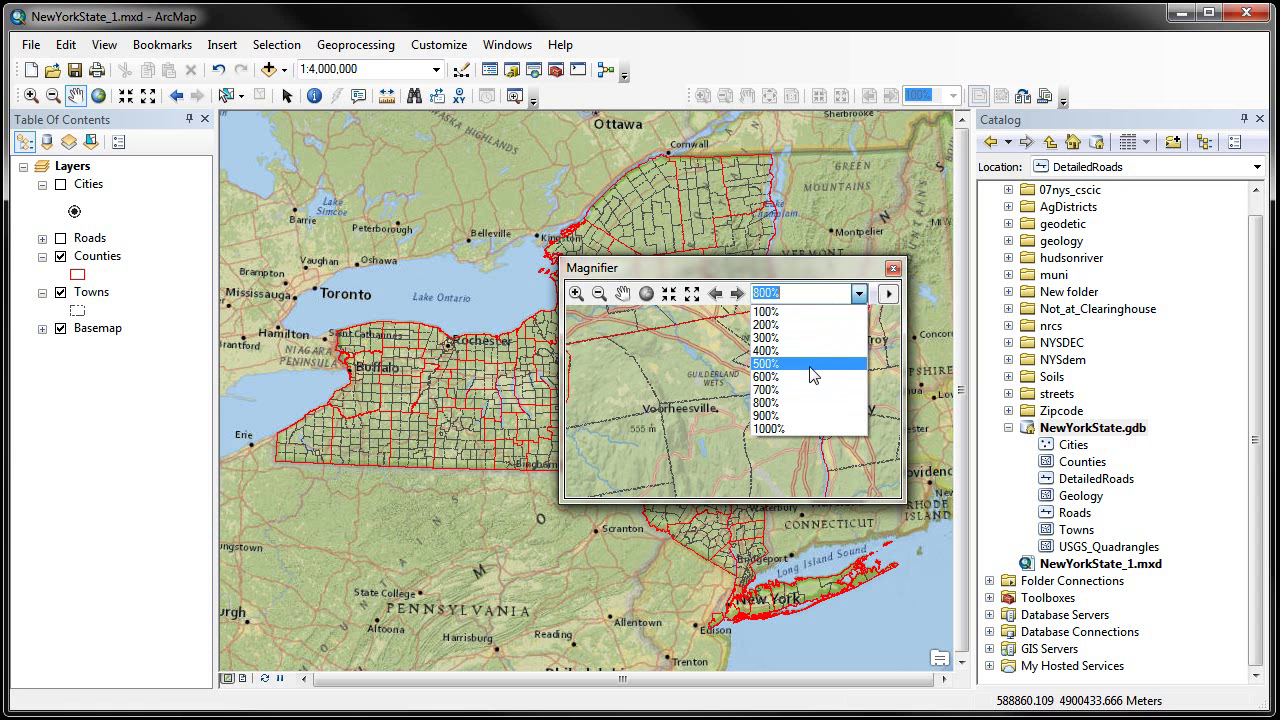
{"action": "left_click", "coordinate": [803, 297]}
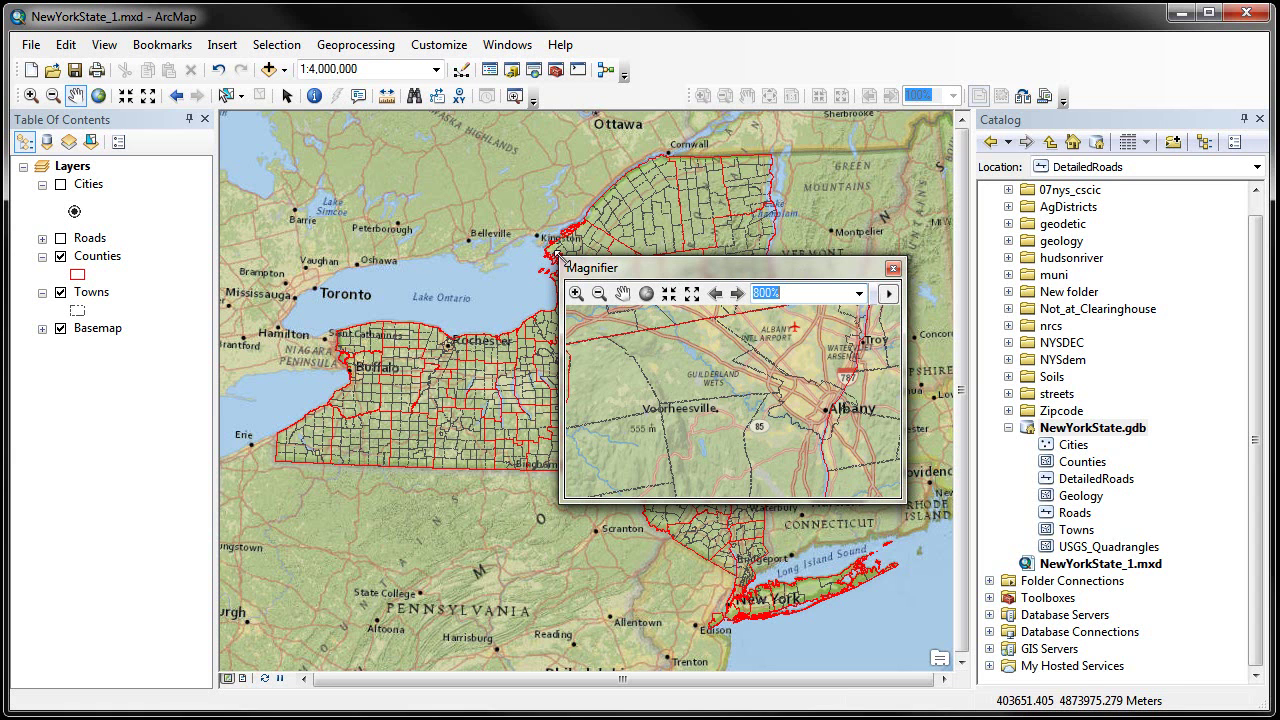
{"action": "left_click_drag", "start_coordinate": [561, 260], "coordinate": [476, 210]}
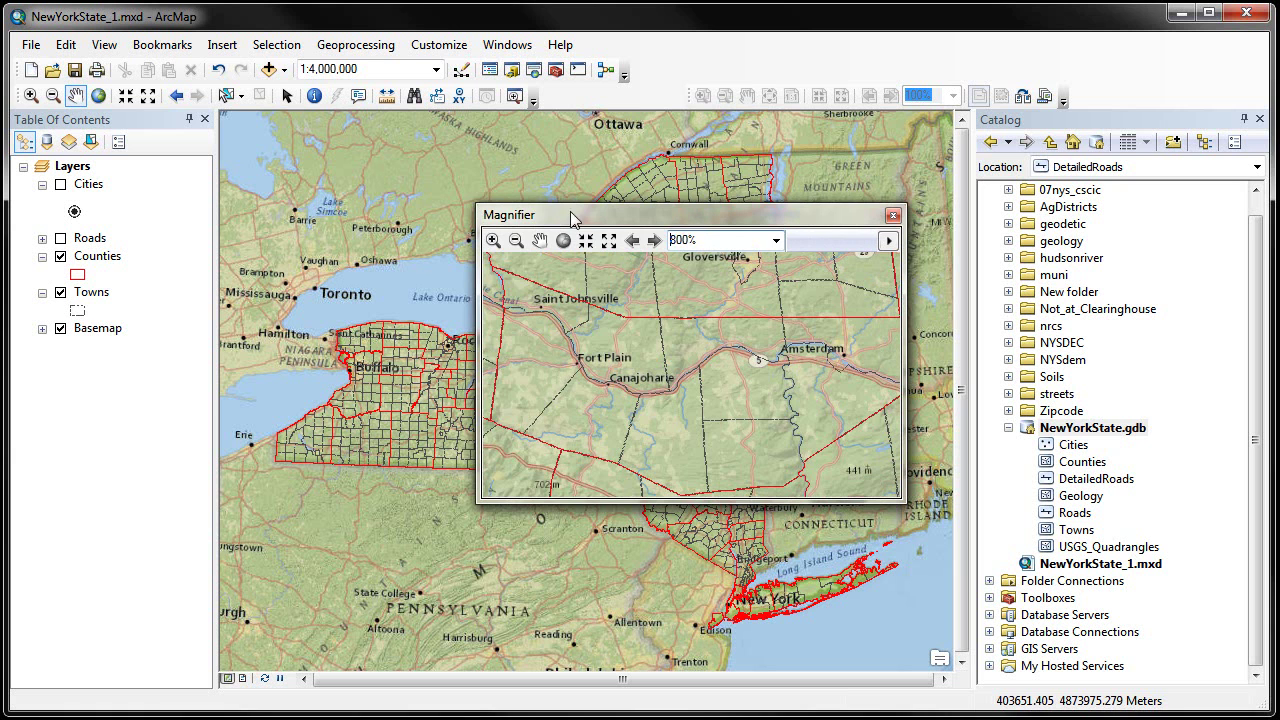
{"action": "left_click_drag", "start_coordinate": [590, 213], "coordinate": [609, 187]}
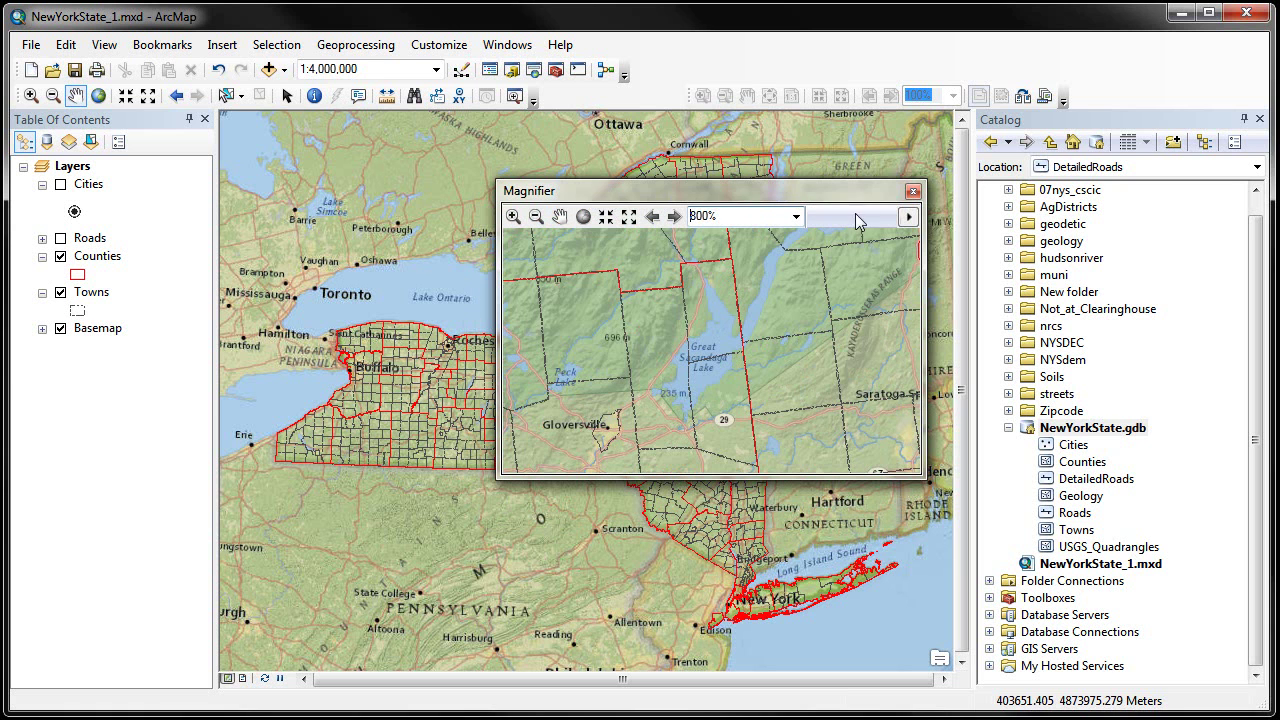
Review the additional options of the Magnifier window and close it.
{"action": "left_click", "coordinate": [907, 218]}
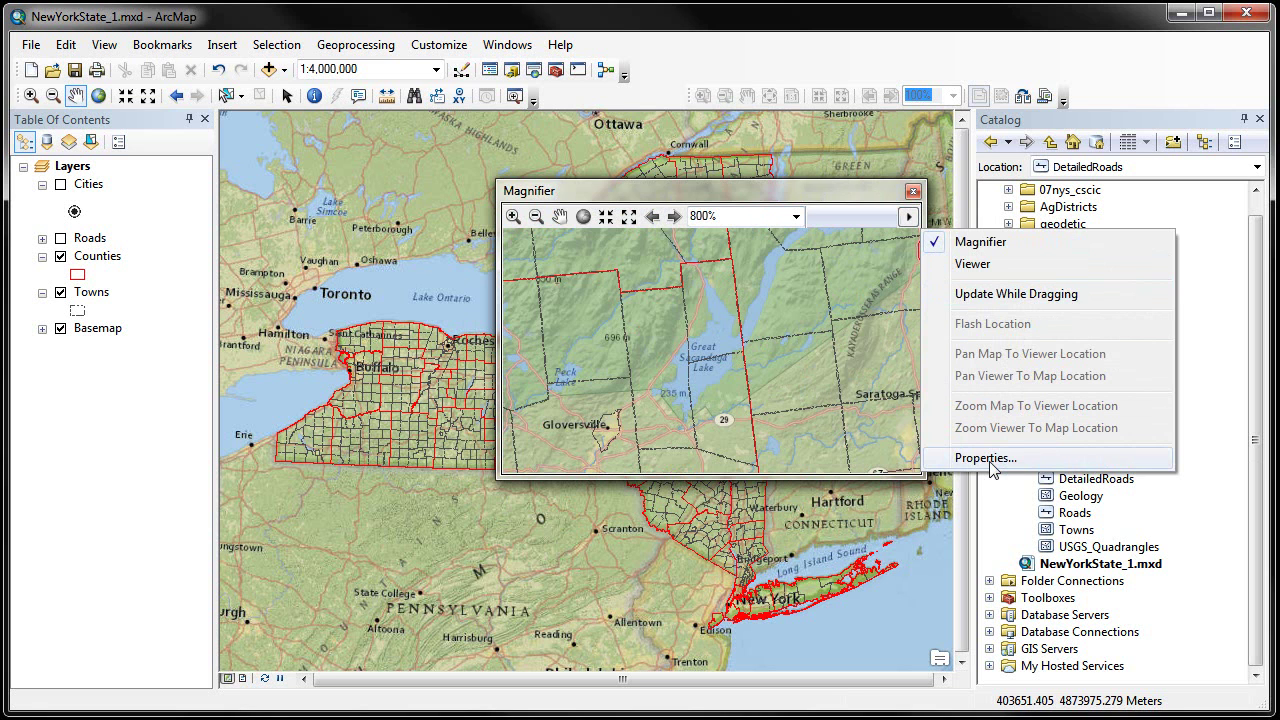
{"action": "left_click", "coordinate": [809, 197]}
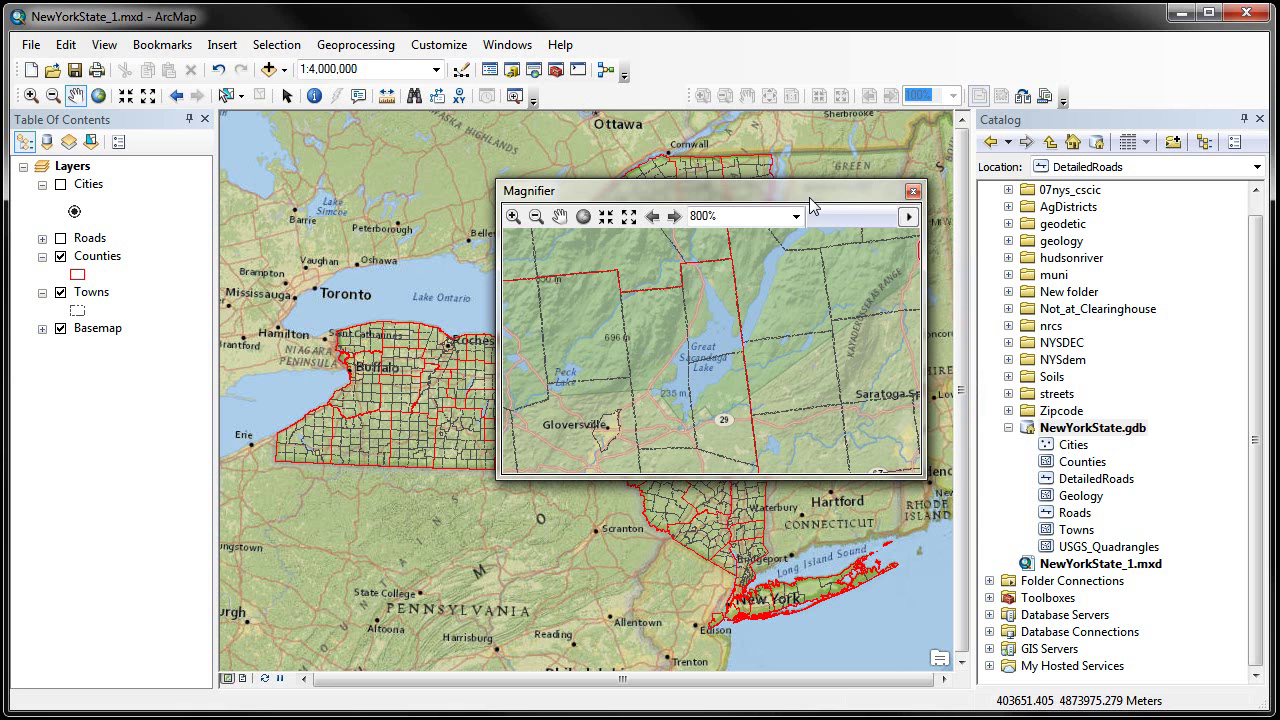
{"action": "left_click", "coordinate": [912, 191]}
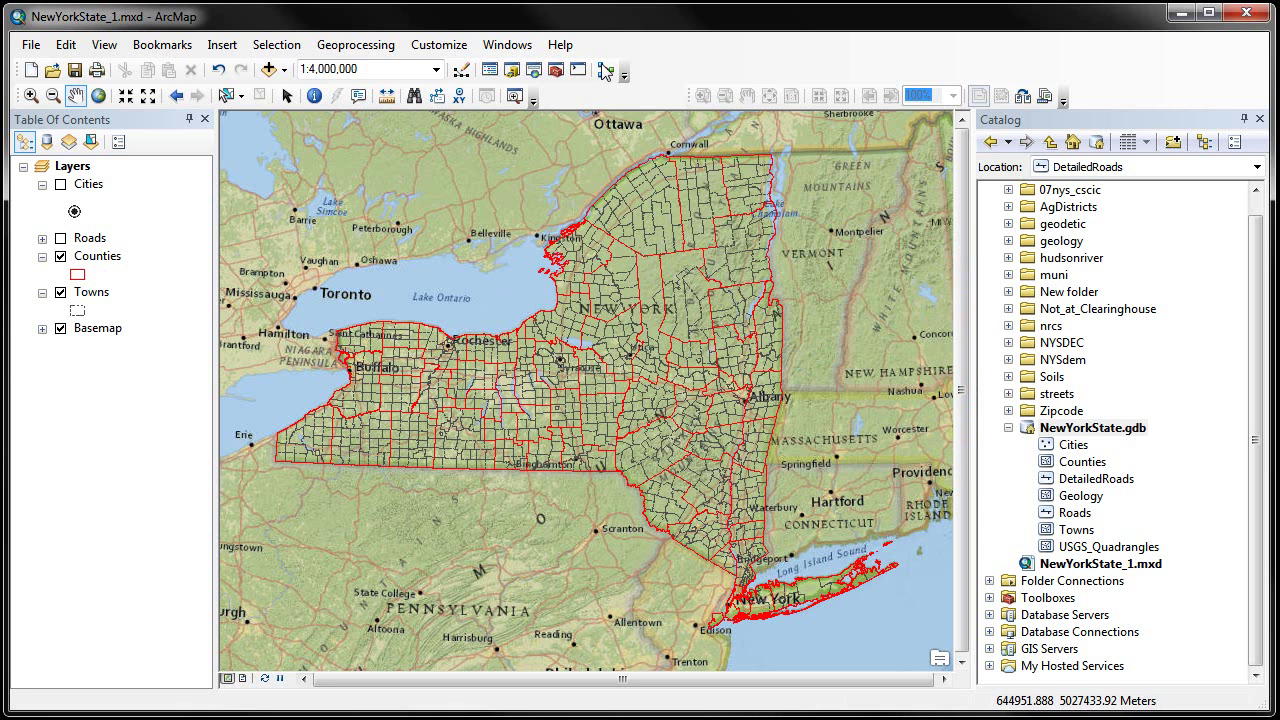
Open the Overview window for the Layers data frame, enlarge it and place it over the map's western edge.
{"action": "left_click", "coordinate": [525, 46]}
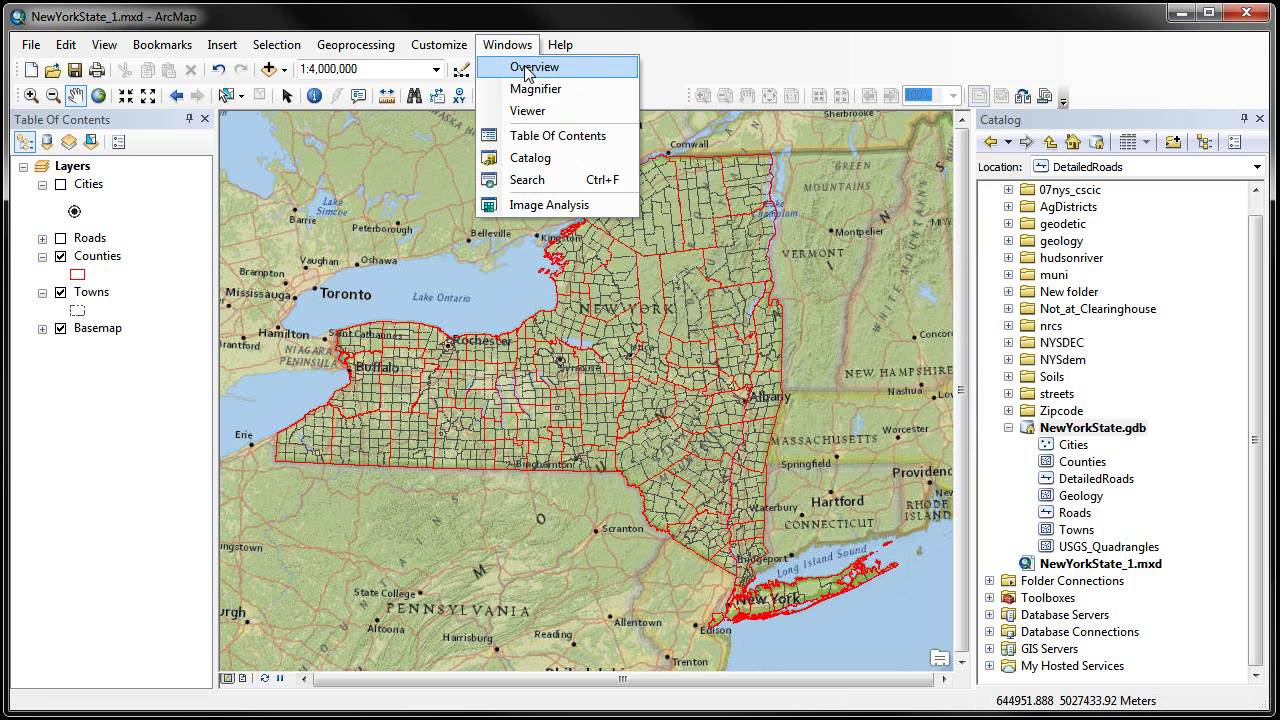
{"action": "left_click", "coordinate": [527, 69]}
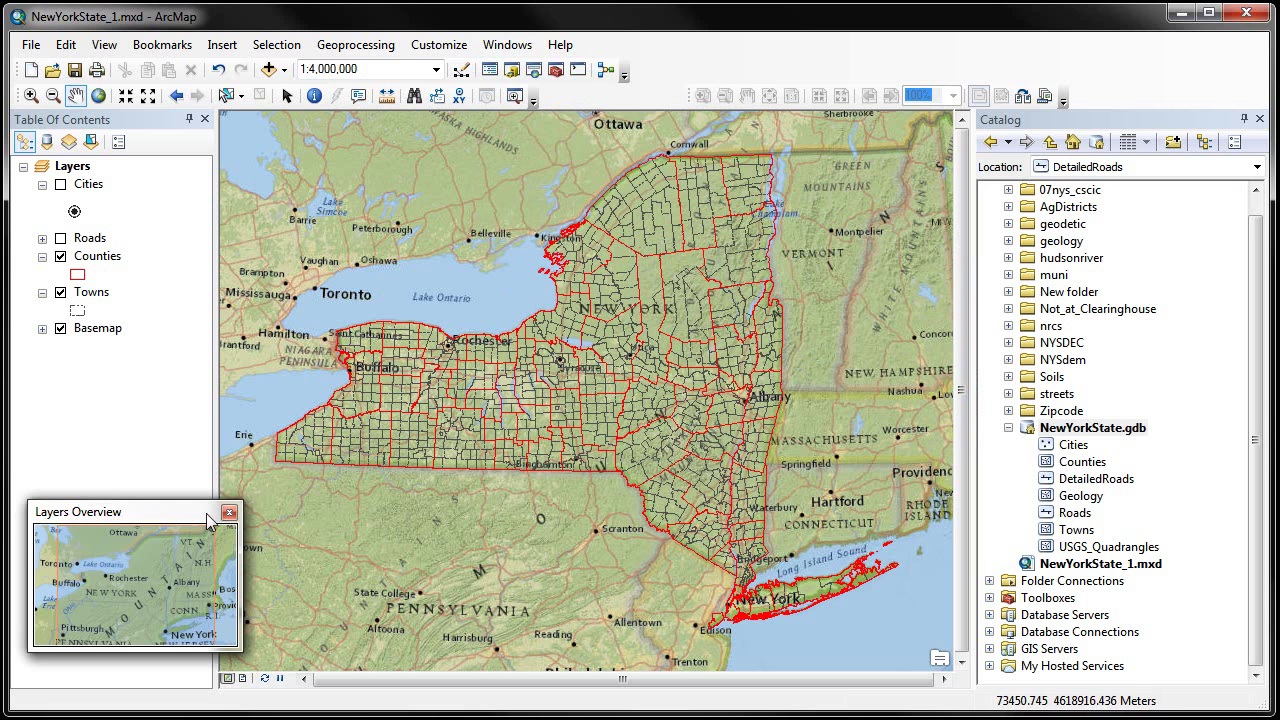
{"action": "left_click_drag", "start_coordinate": [152, 517], "coordinate": [204, 377]}
{"action": "left_click_drag", "start_coordinate": [292, 510], "coordinate": [428, 650]}
{"action": "left_click_drag", "start_coordinate": [249, 373], "coordinate": [232, 334]}
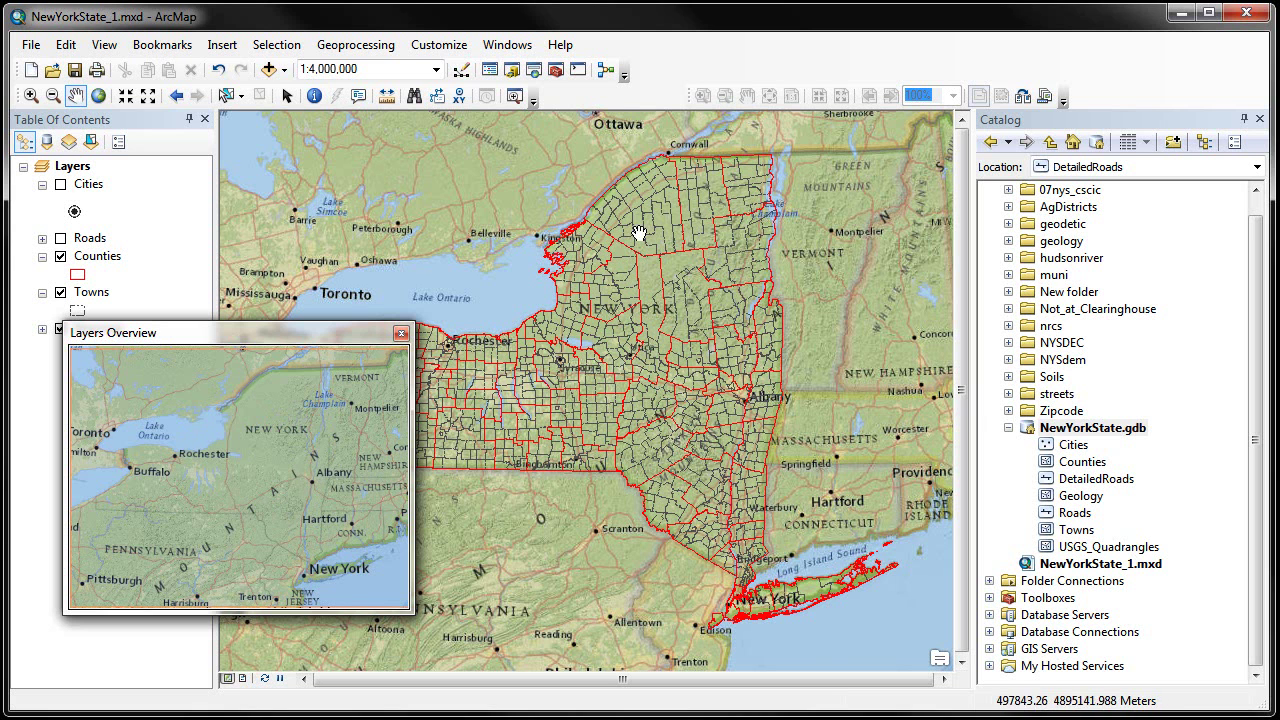
Zoom the main map in on the Syracuse and Oneida Lake area.
{"action": "left_click", "coordinate": [648, 318]}
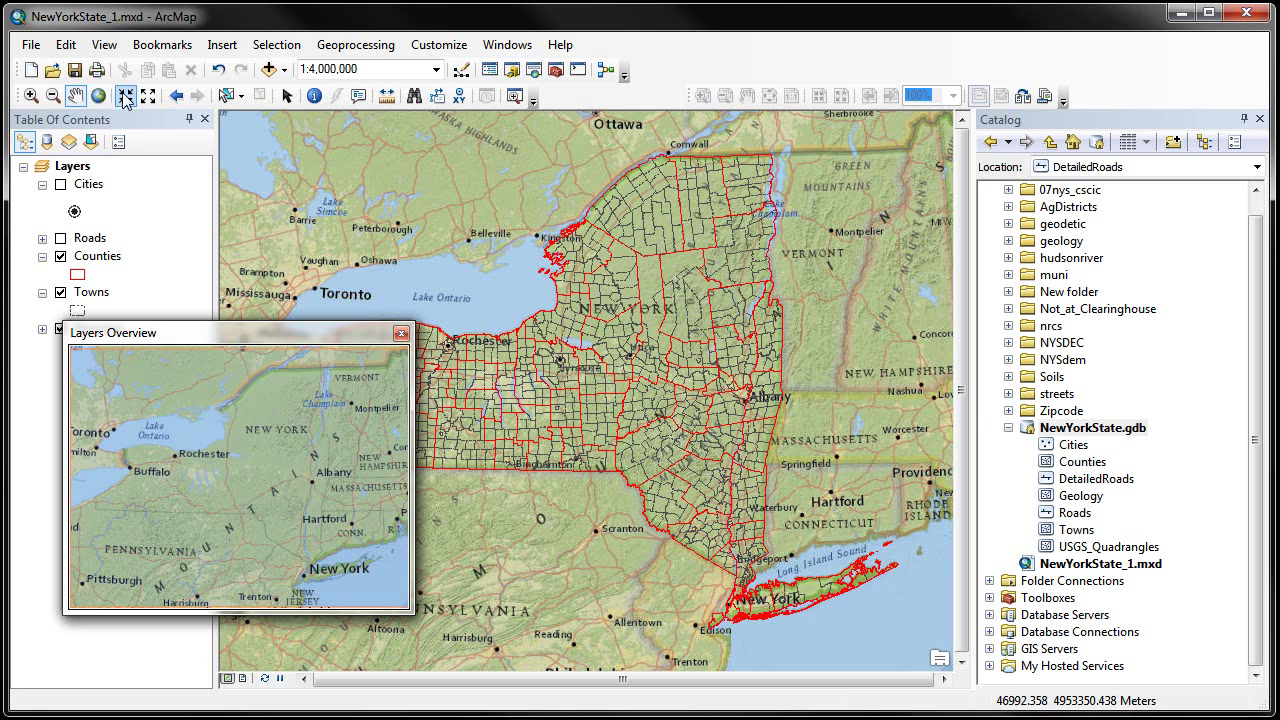
{"action": "left_click", "coordinate": [31, 95]}
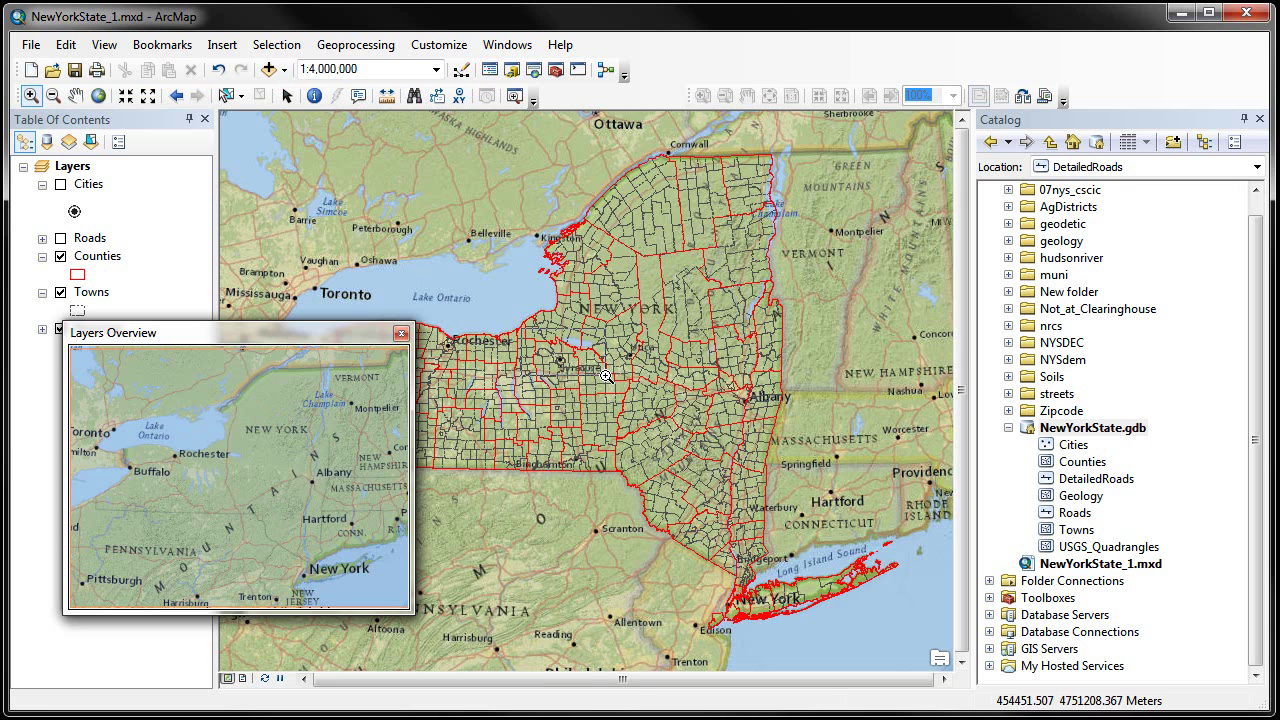
{"action": "left_click_drag", "start_coordinate": [520, 324], "coordinate": [606, 376]}
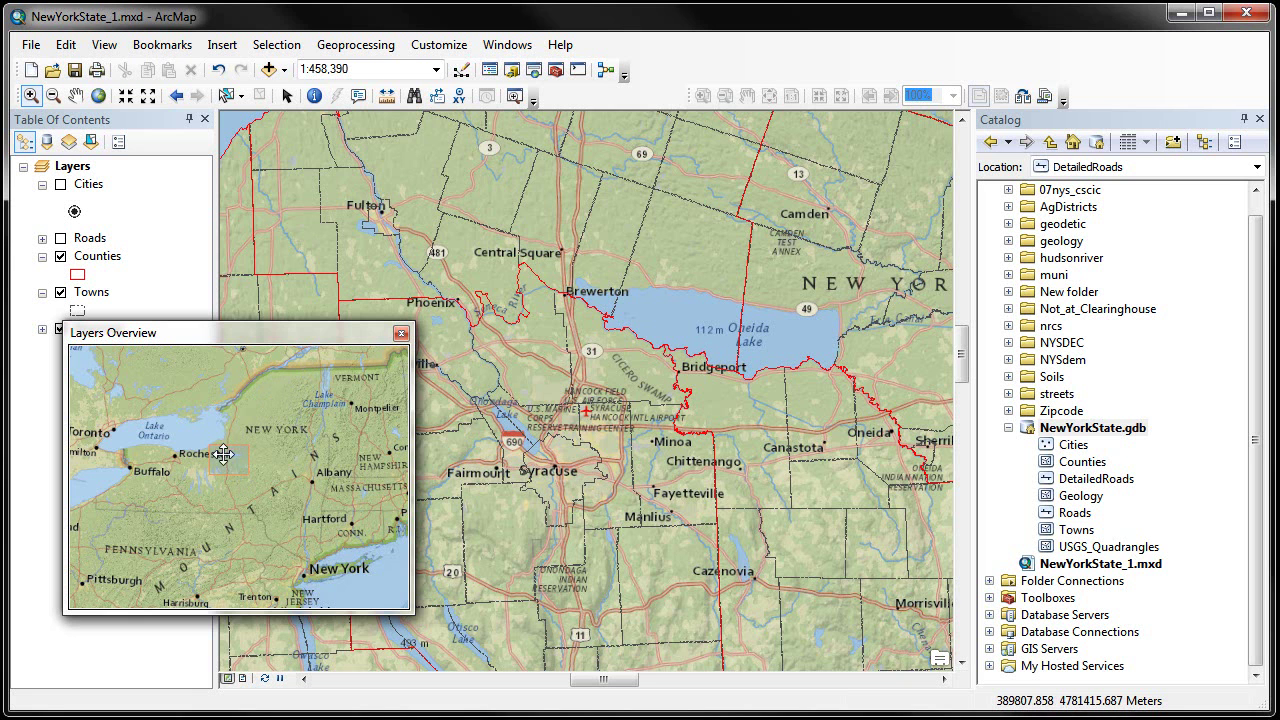
Shift the overview's extent box to northern Lake Champlain, and pan the main map south to the Burlington area.
{"action": "left_click_drag", "start_coordinate": [223, 458], "coordinate": [313, 376]}
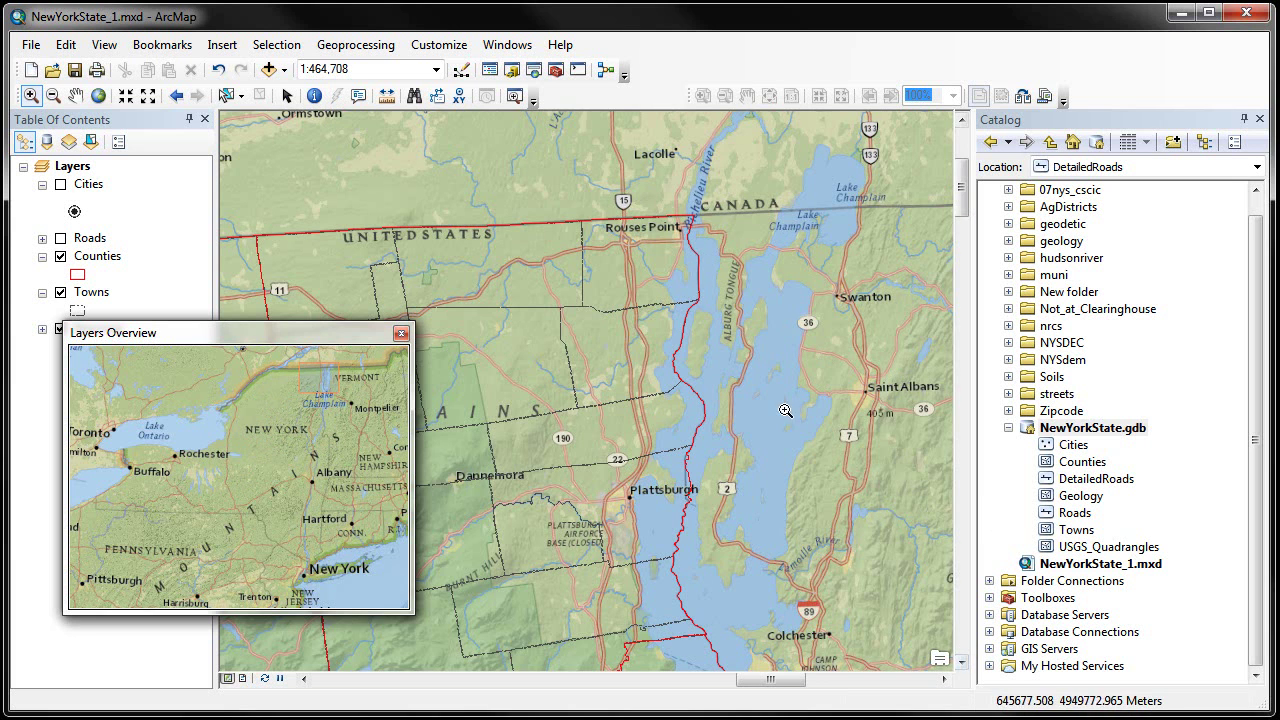
{"action": "left_click", "coordinate": [76, 96]}
{"action": "left_click_drag", "start_coordinate": [543, 449], "coordinate": [560, 315]}
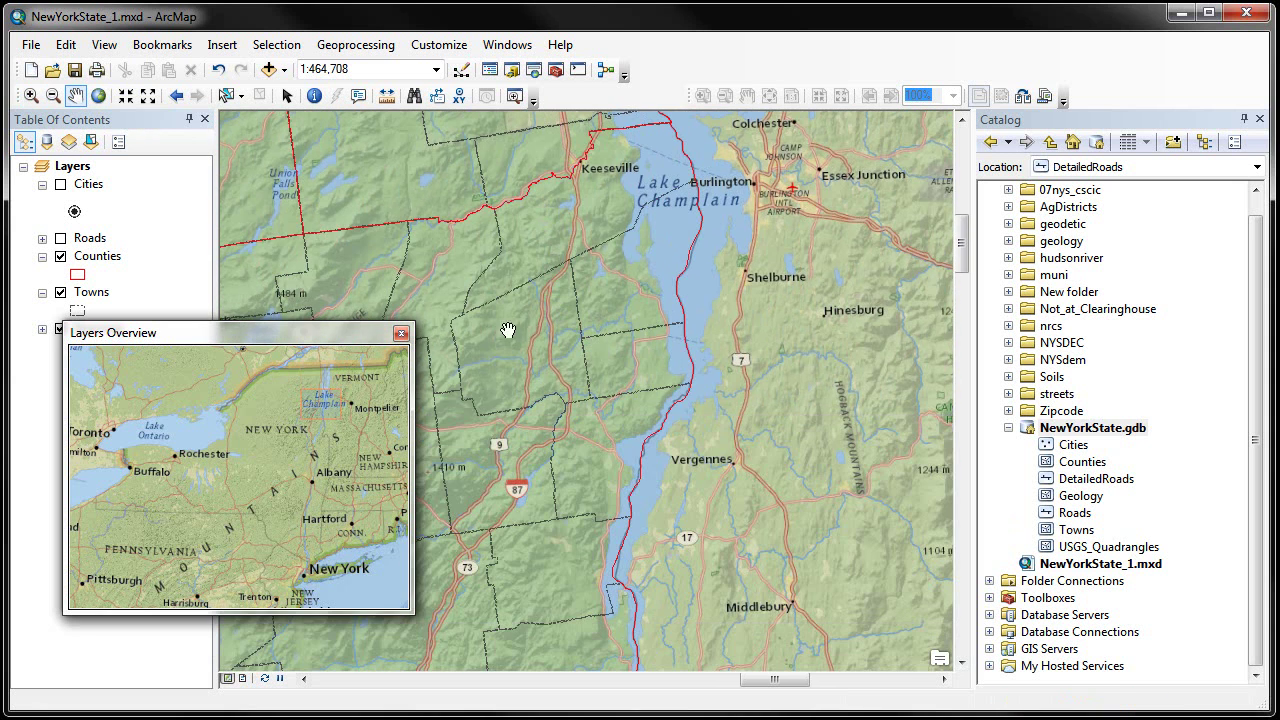
Move the overview's extent box to New York City and on to the Rochester area, then close the Overview window.
{"action": "left_click_drag", "start_coordinate": [279, 335], "coordinate": [247, 341]}
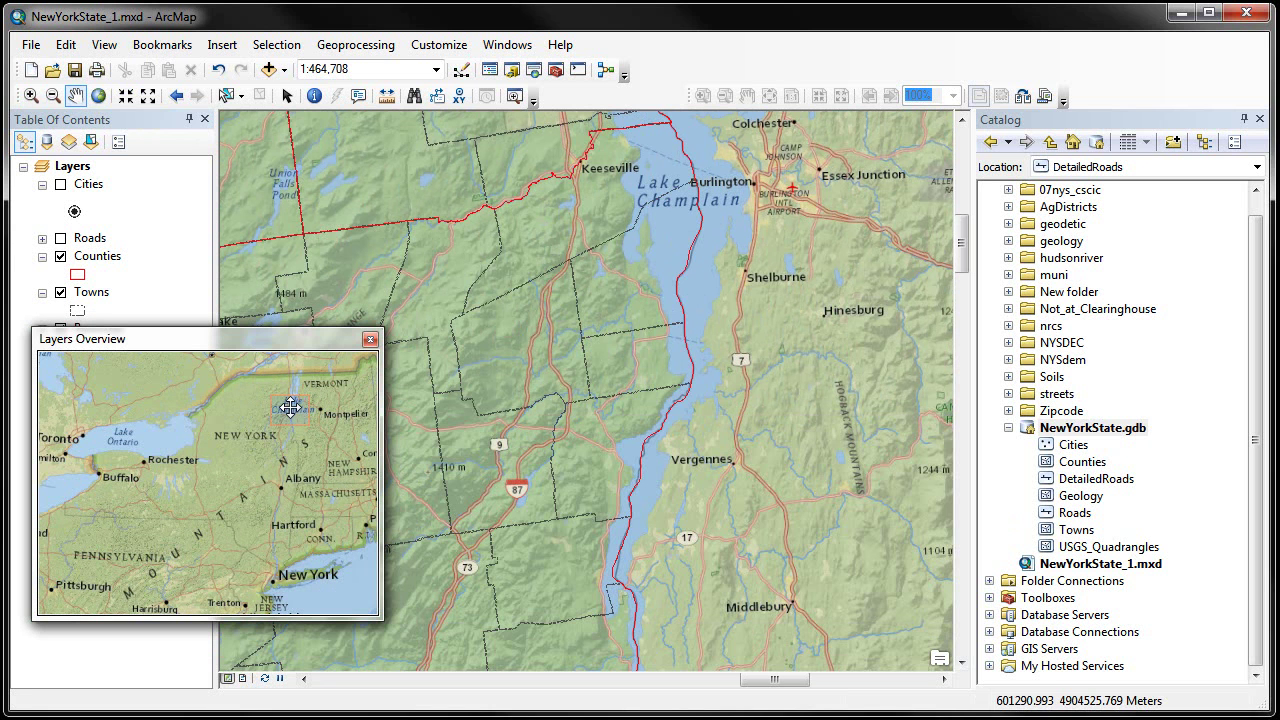
{"action": "left_click_drag", "start_coordinate": [290, 407], "coordinate": [281, 578]}
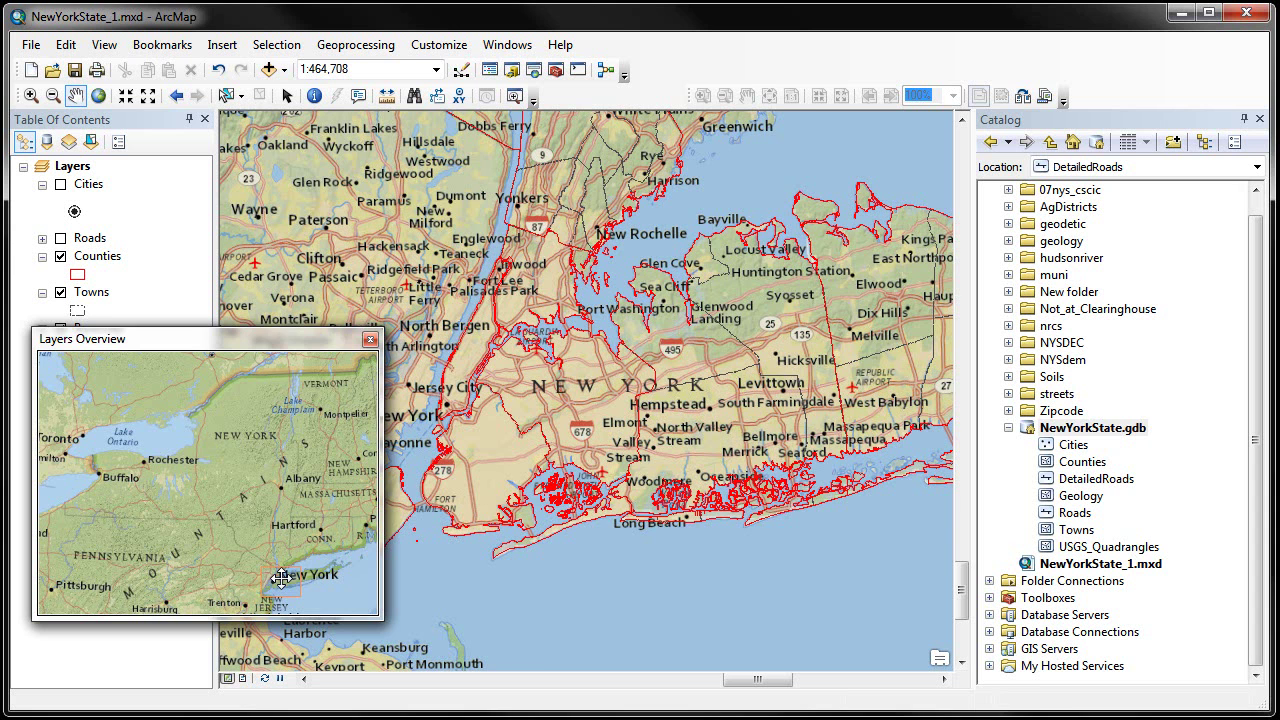
{"action": "left_click_drag", "start_coordinate": [281, 578], "coordinate": [90, 515]}
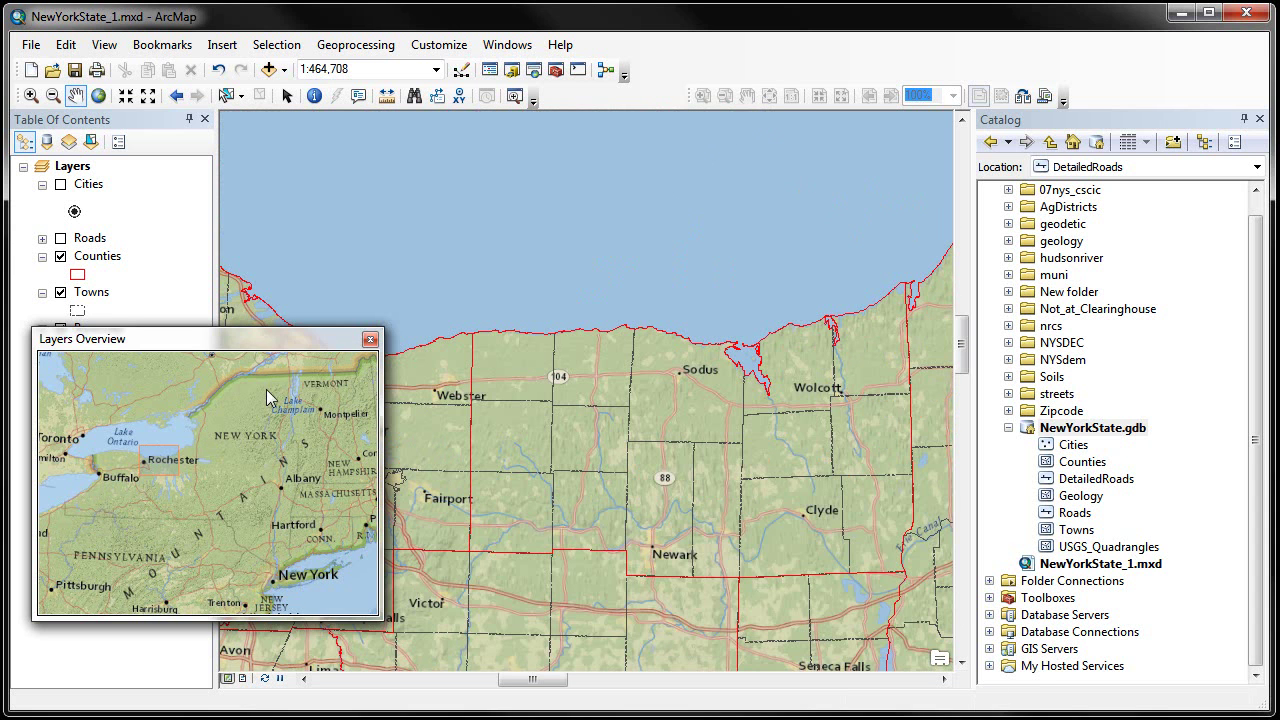
{"action": "left_click", "coordinate": [370, 338]}
Open a Viewer window, enlarge it and position it so Rochester stays visible on the main map.
{"action": "left_click", "coordinate": [509, 46]}
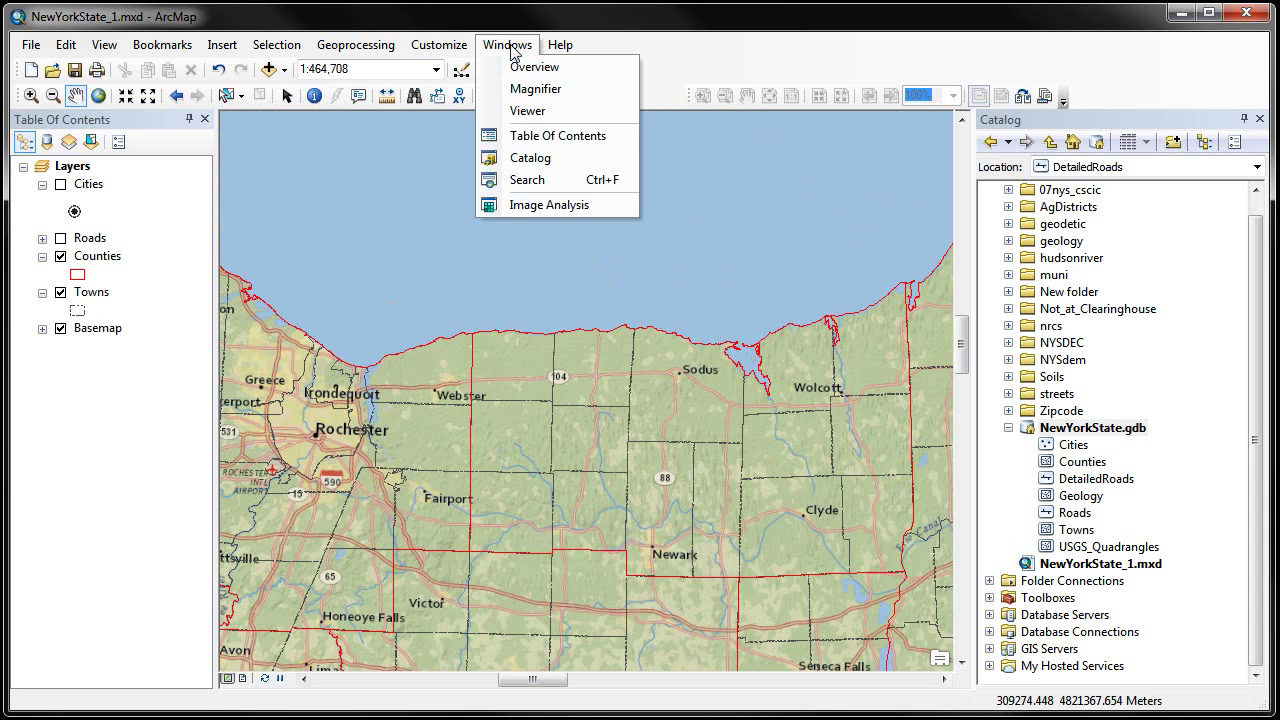
{"action": "left_click", "coordinate": [532, 116]}
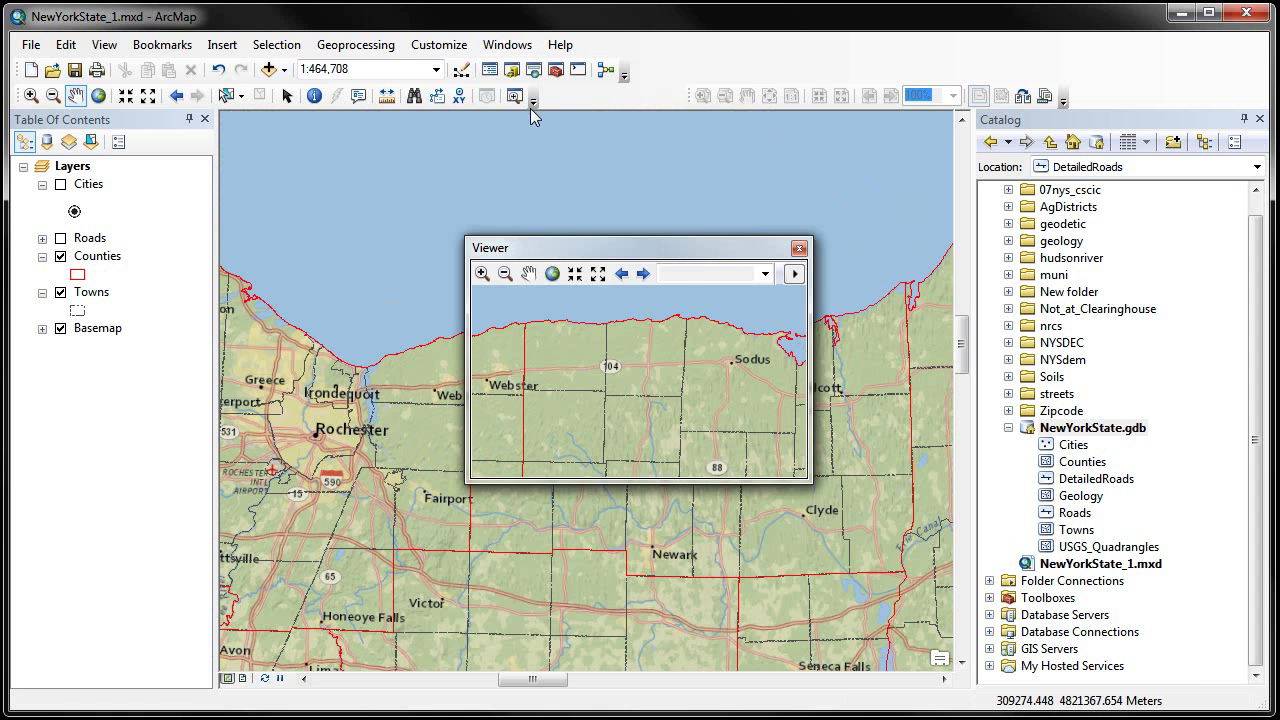
{"action": "left_click_drag", "start_coordinate": [588, 242], "coordinate": [536, 179]}
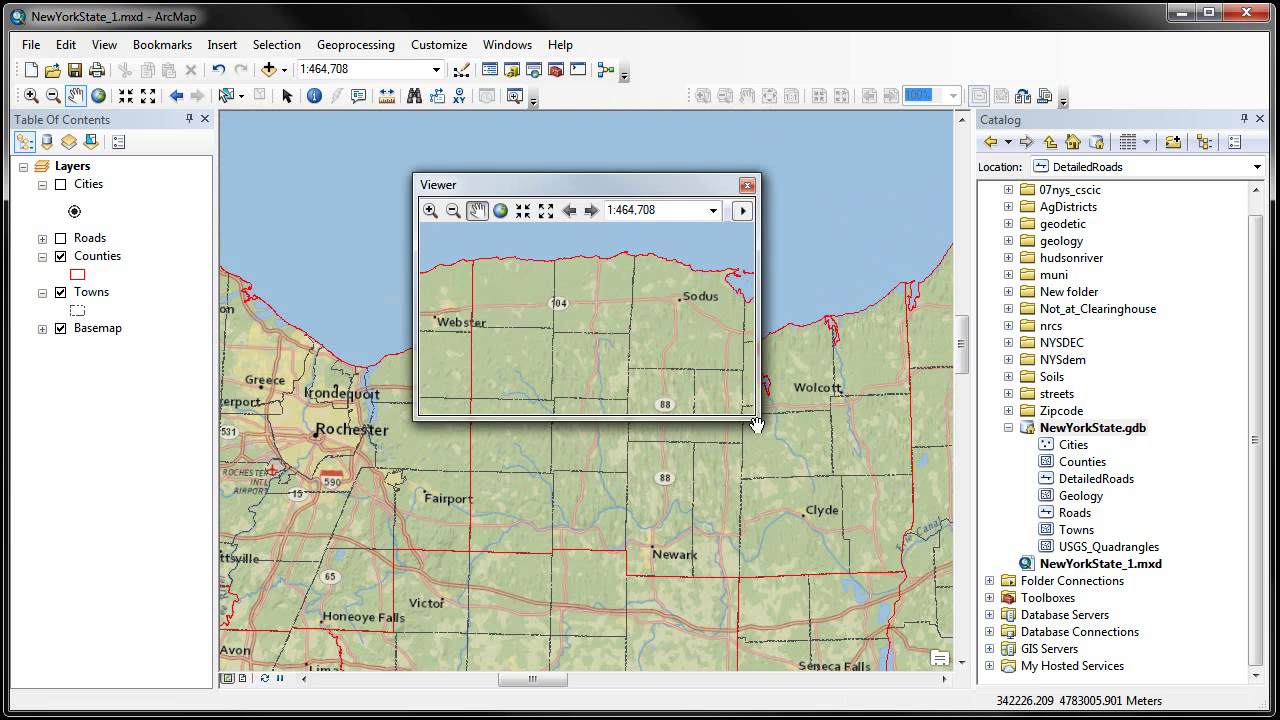
{"action": "left_click_drag", "start_coordinate": [756, 424], "coordinate": [957, 641]}
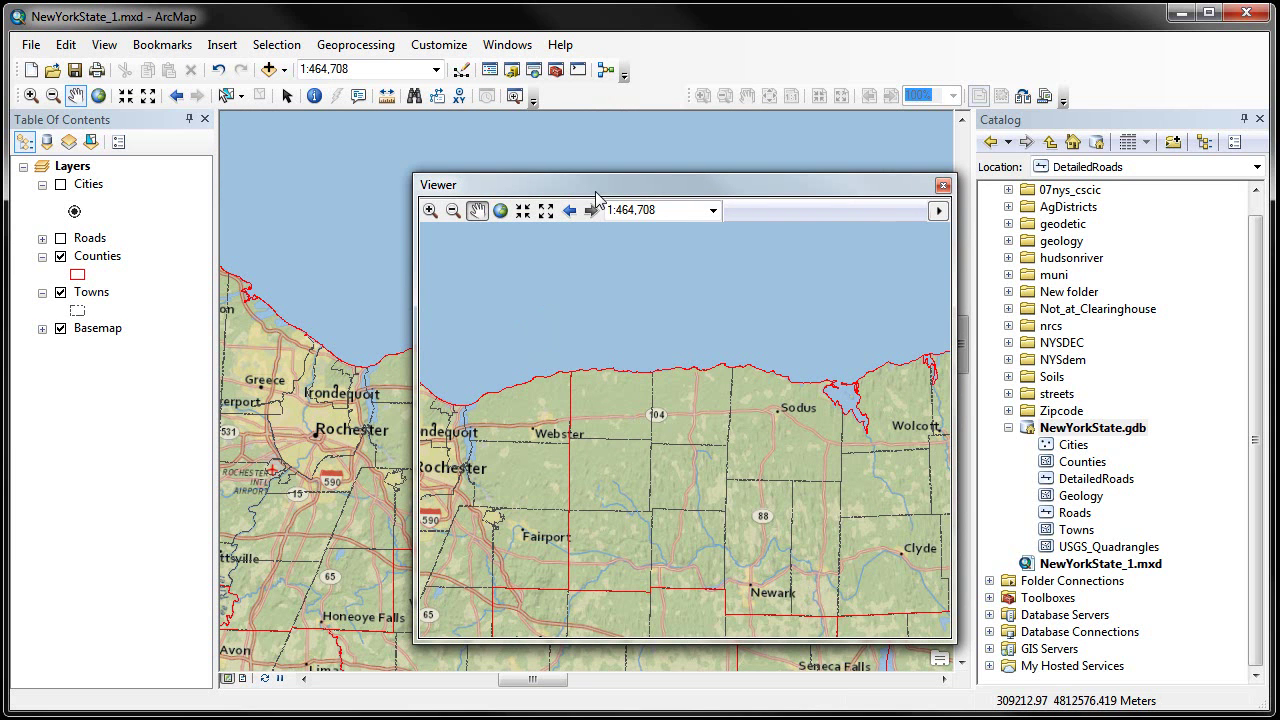
{"action": "left_click_drag", "start_coordinate": [595, 187], "coordinate": [747, 178]}
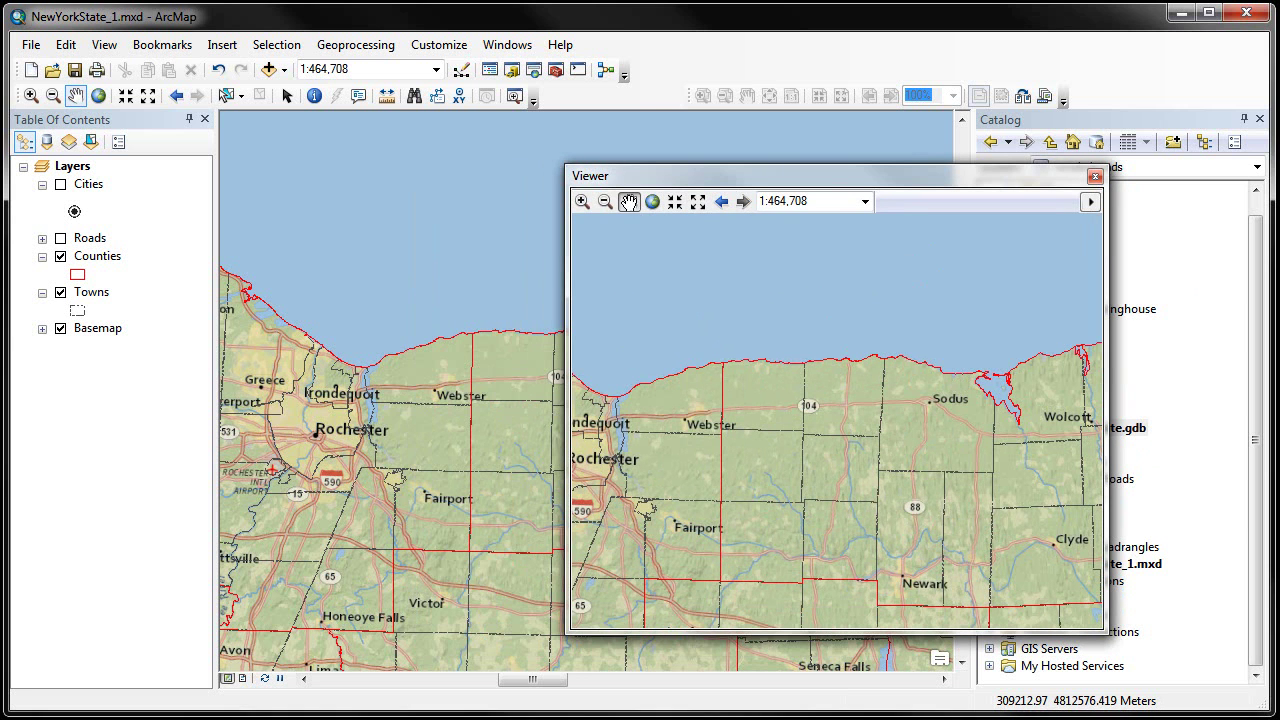
Pan the map inside the Viewer window southeast along Cayuga Lake to Ithaca.
{"action": "left_click", "coordinate": [629, 202]}
{"action": "left_click_drag", "start_coordinate": [885, 489], "coordinate": [698, 340]}
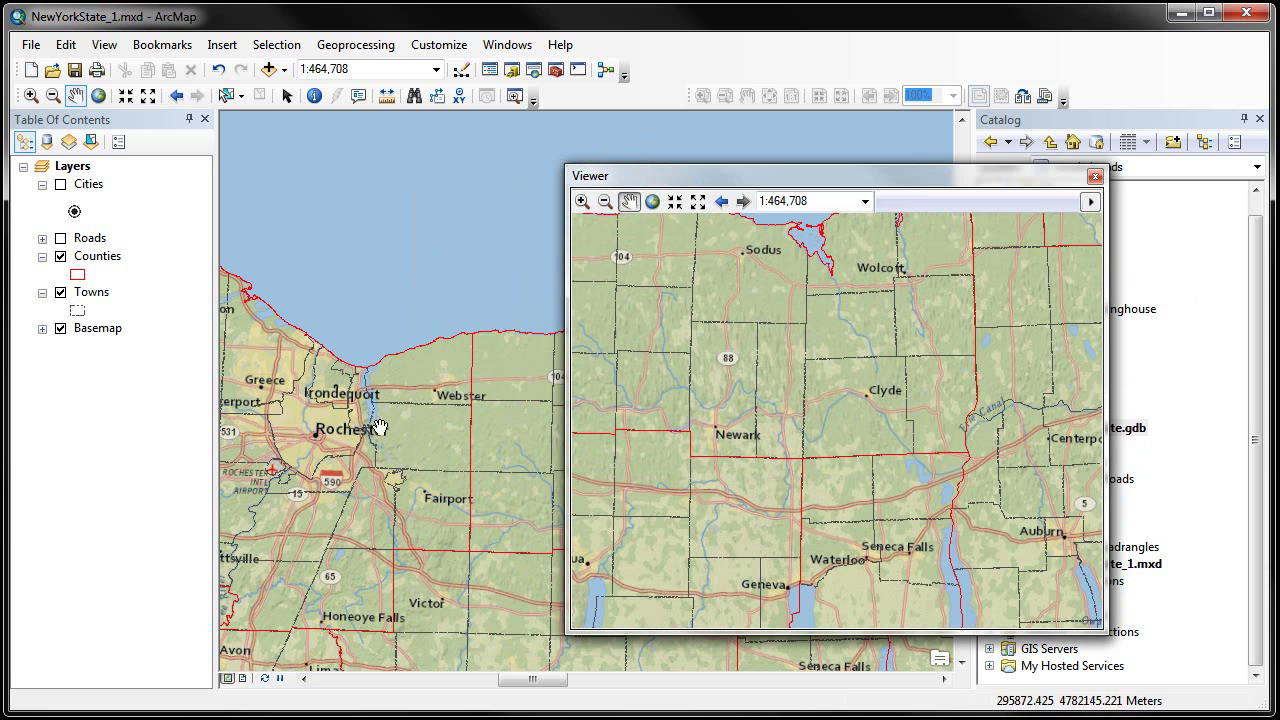
{"action": "left_click_drag", "start_coordinate": [838, 431], "coordinate": [677, 311]}
{"action": "left_click_drag", "start_coordinate": [903, 531], "coordinate": [829, 369]}
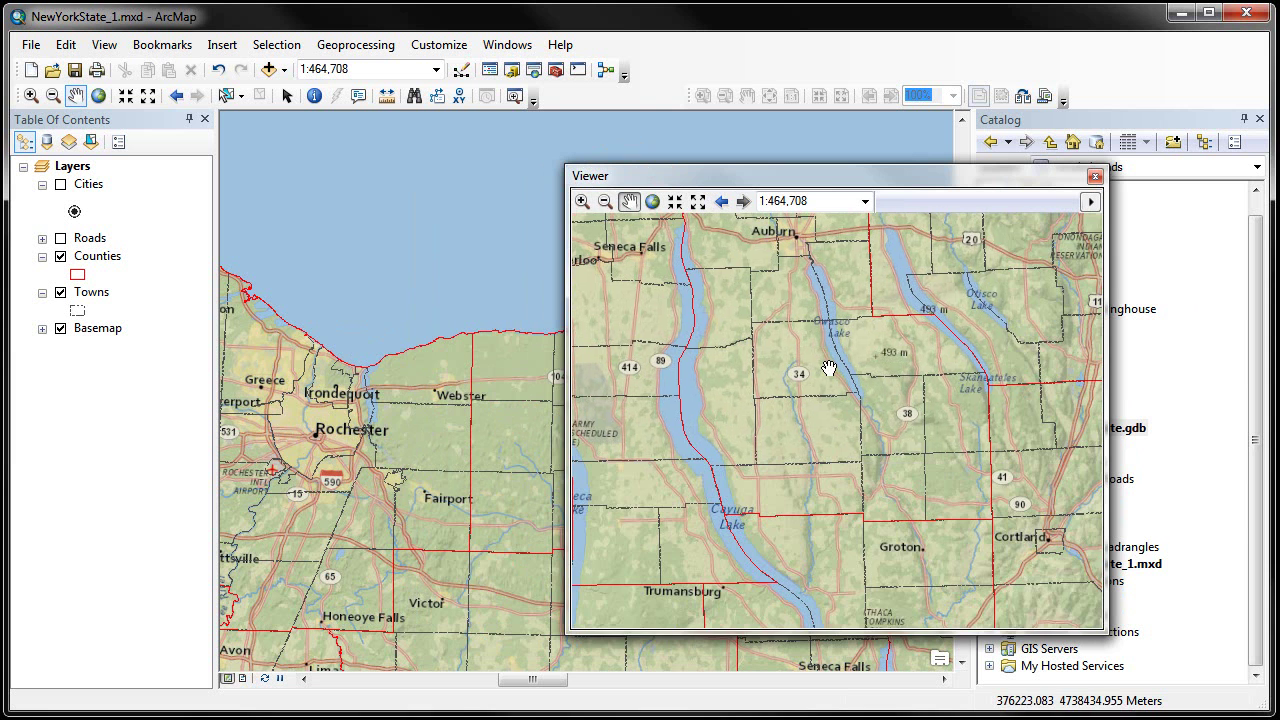
{"action": "left_click_drag", "start_coordinate": [870, 440], "coordinate": [859, 328]}
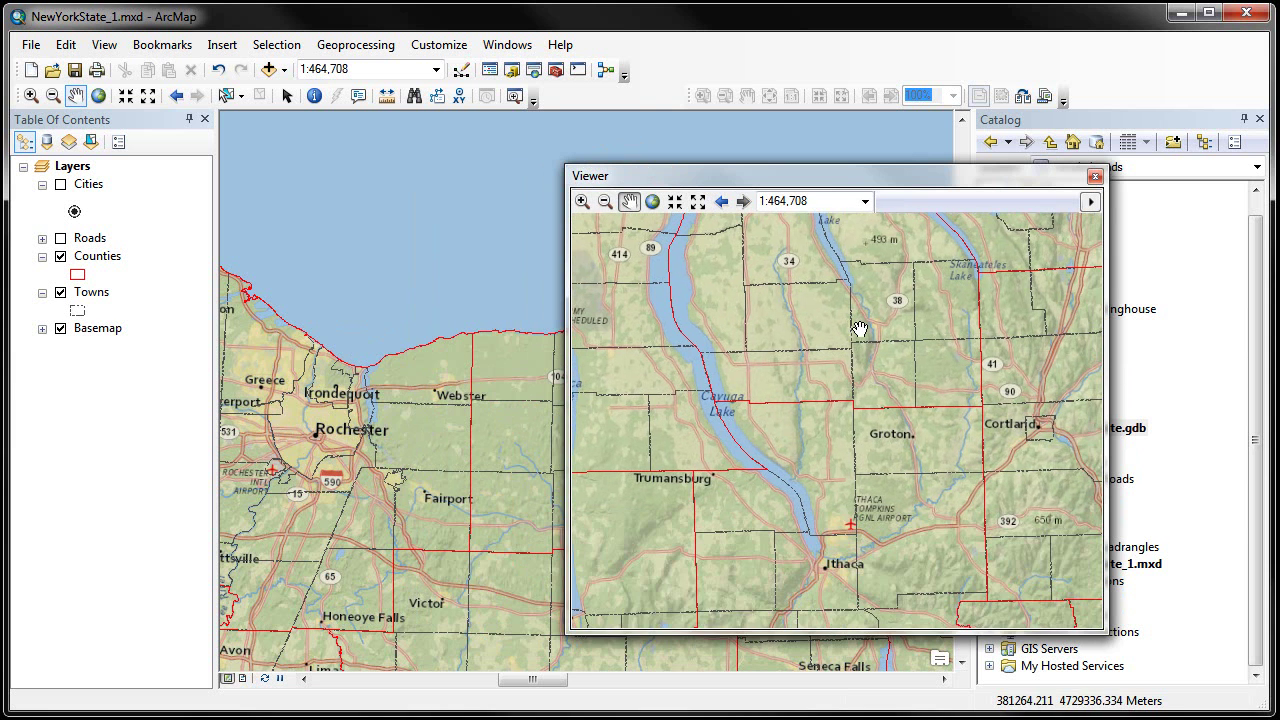
{"action": "left_click_drag", "start_coordinate": [889, 491], "coordinate": [886, 437]}
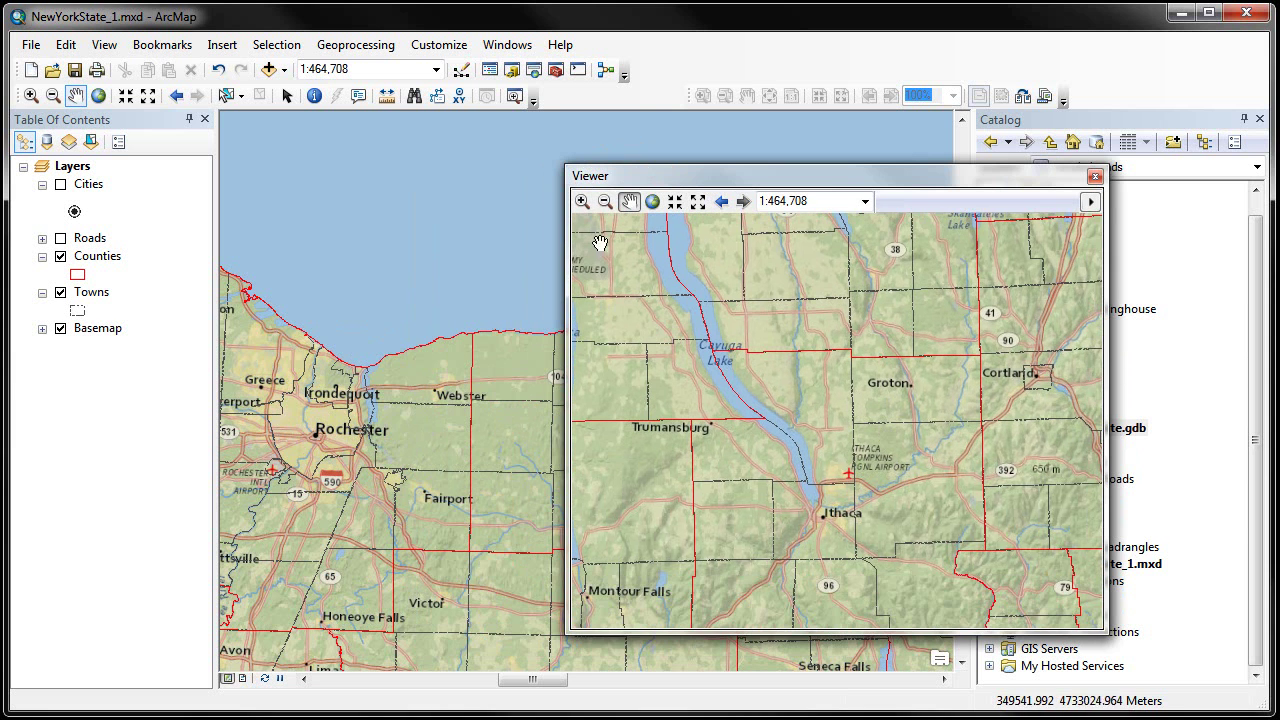
Zoom the Viewer window in on Ithaca and the southern end of Cayuga Lake, to a scale of about 1:53,623.
{"action": "left_click", "coordinate": [581, 201]}
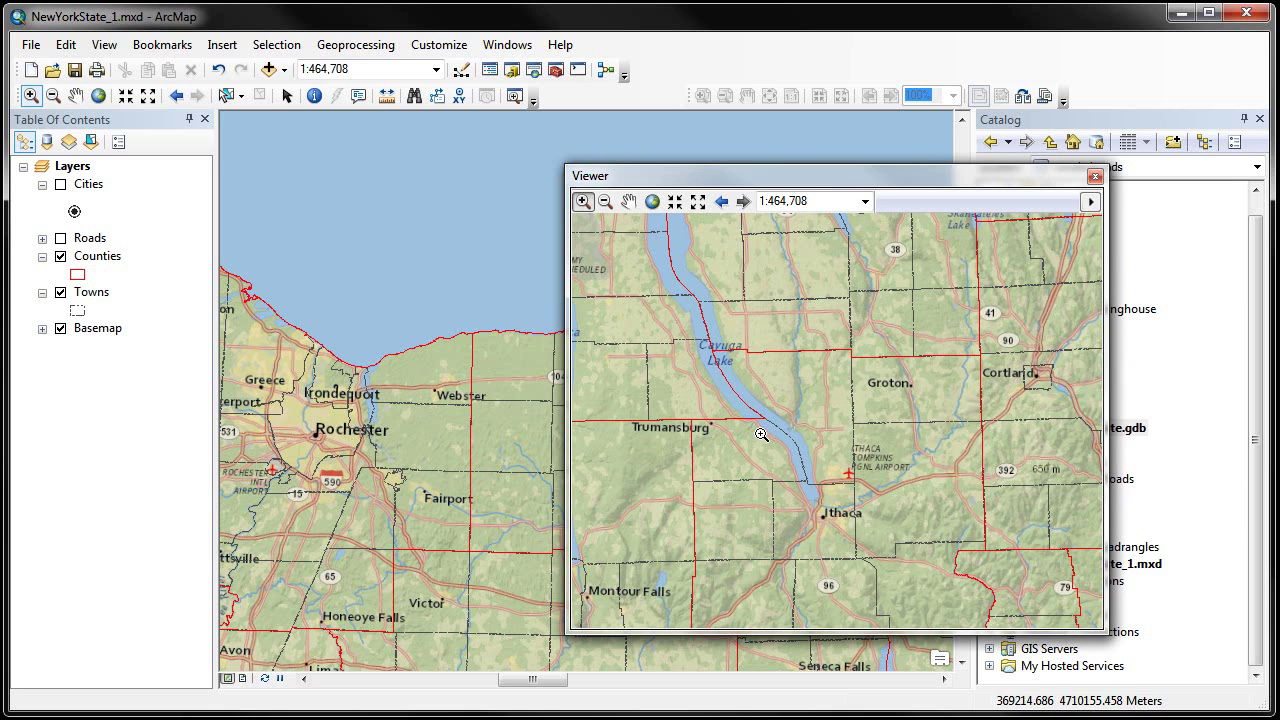
{"action": "left_click_drag", "start_coordinate": [760, 432], "coordinate": [877, 553]}
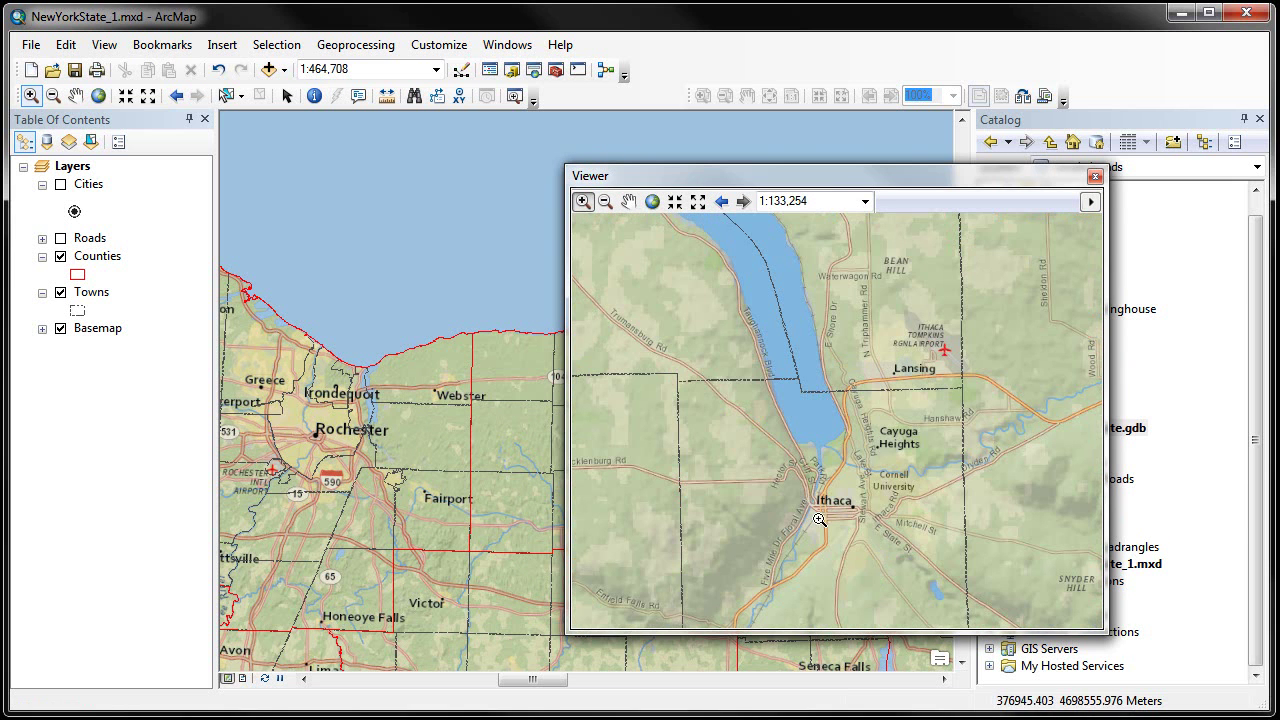
{"action": "left_click_drag", "start_coordinate": [709, 366], "coordinate": [915, 530]}
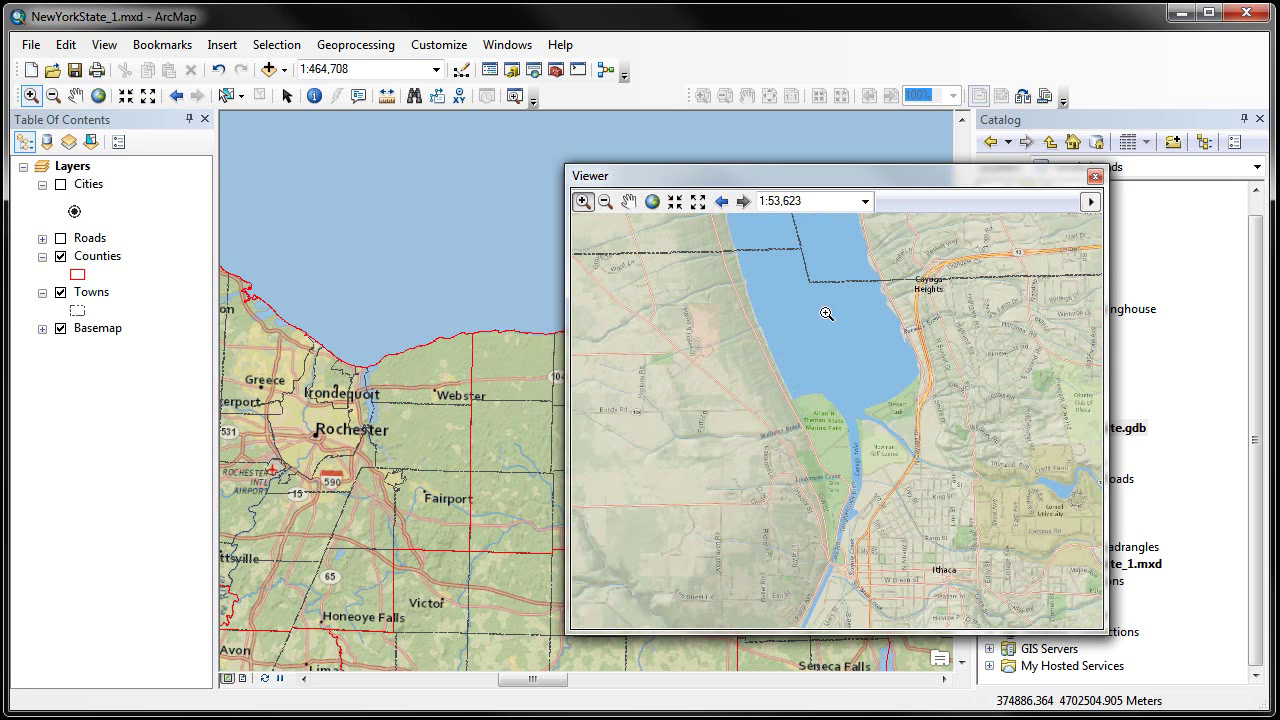
View the Viewer window's preset scales without choosing one, and flash the Viewer's location on the main map.
{"action": "left_click", "coordinate": [865, 201]}
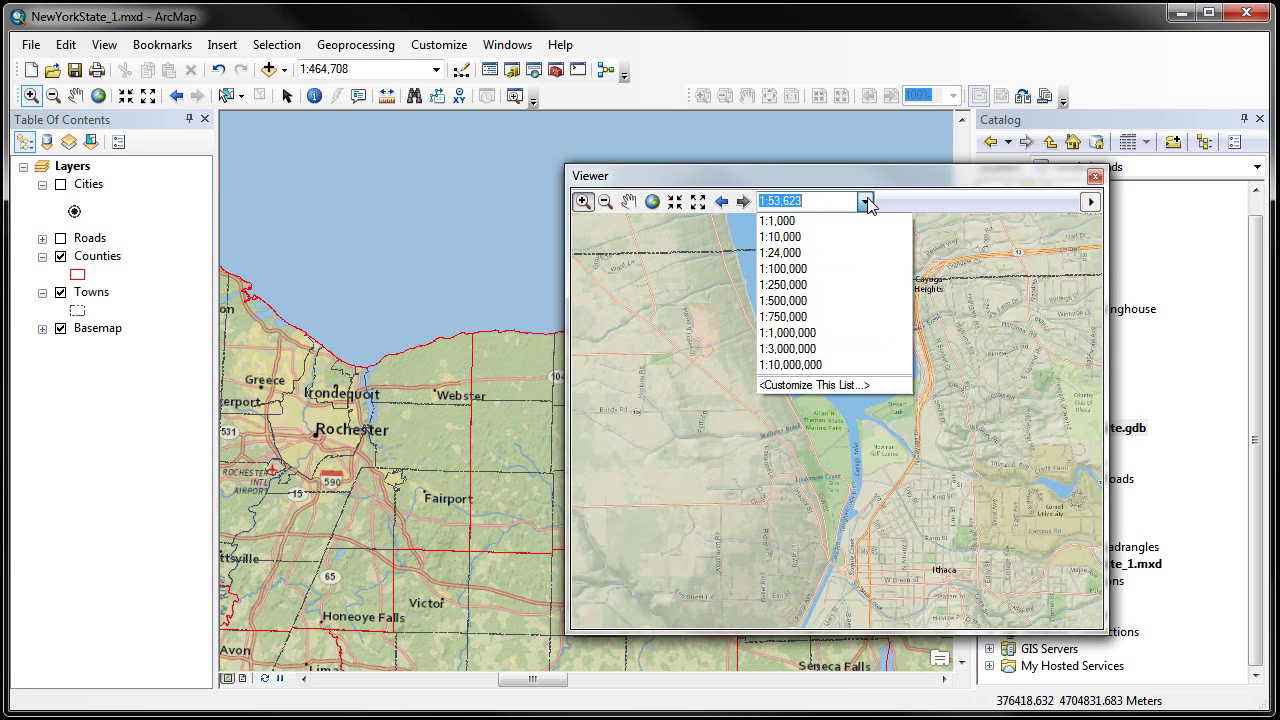
{"action": "left_click", "coordinate": [888, 178]}
{"action": "left_click", "coordinate": [1089, 202]}
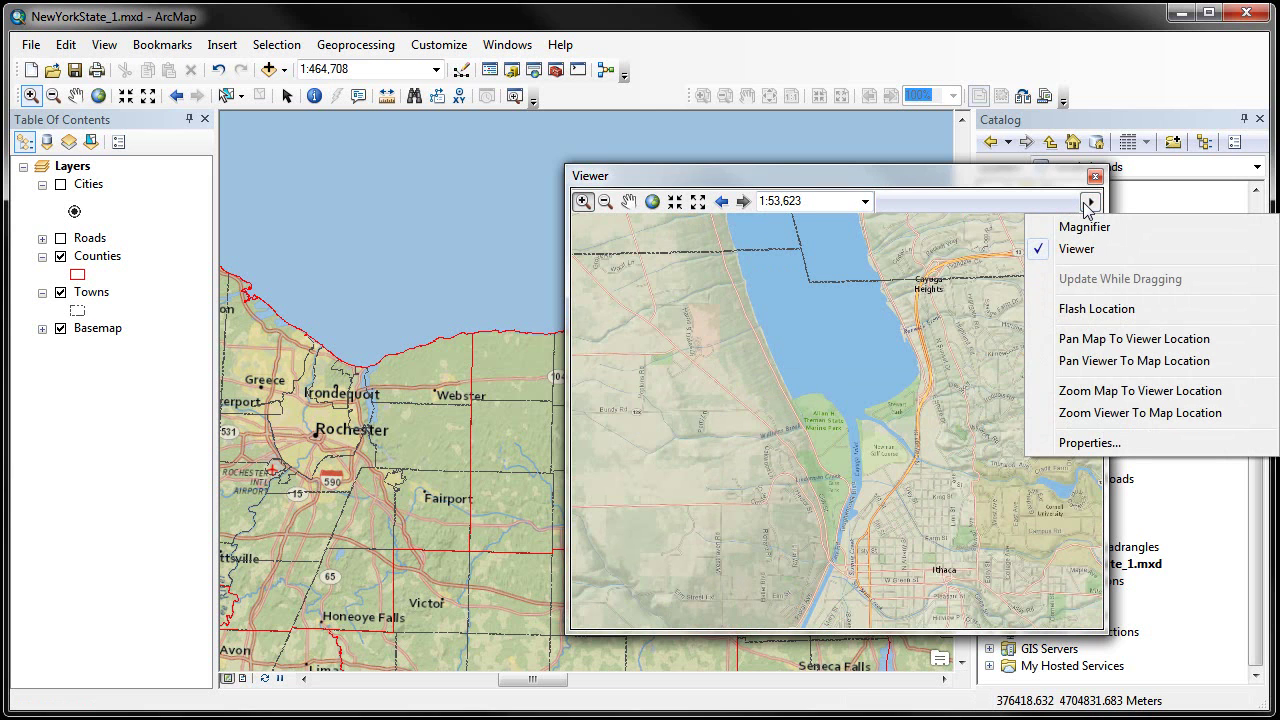
{"action": "left_click", "coordinate": [1093, 309]}
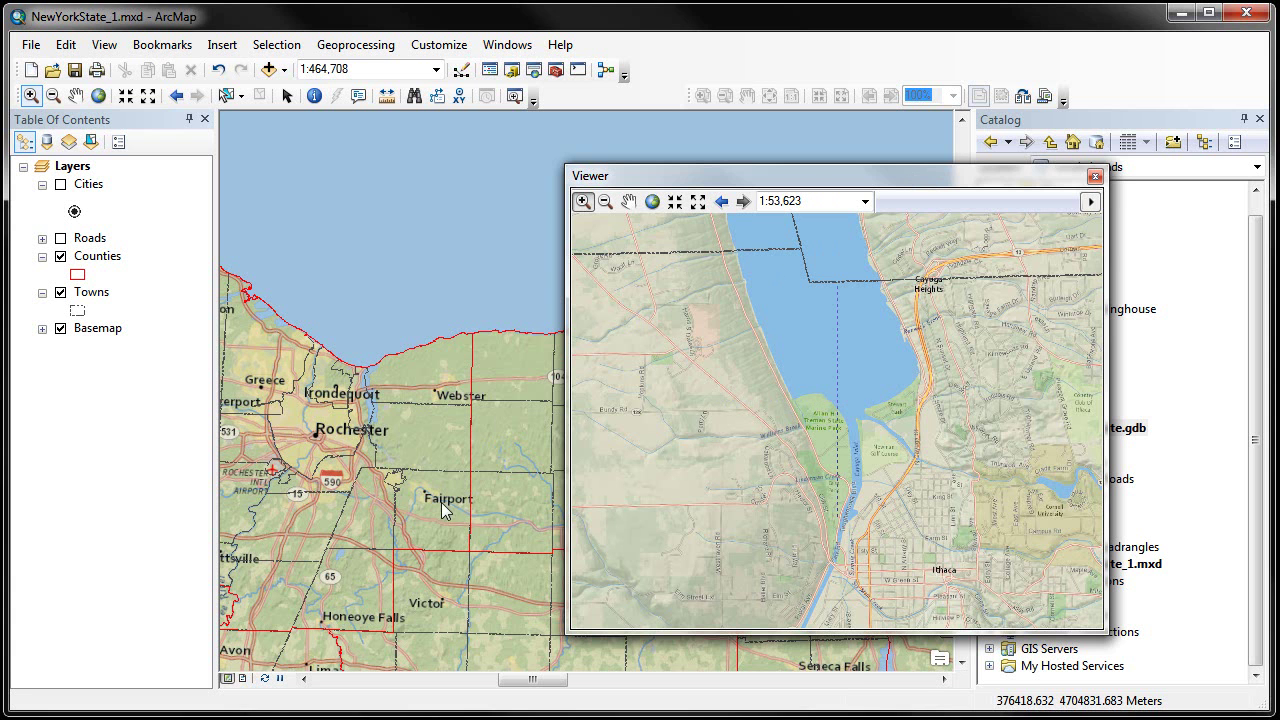
Return the main map to its full extent and flash the Viewer's location on it, moving the Viewer window aside.
{"action": "left_click_drag", "start_coordinate": [724, 182], "coordinate": [915, 190]}
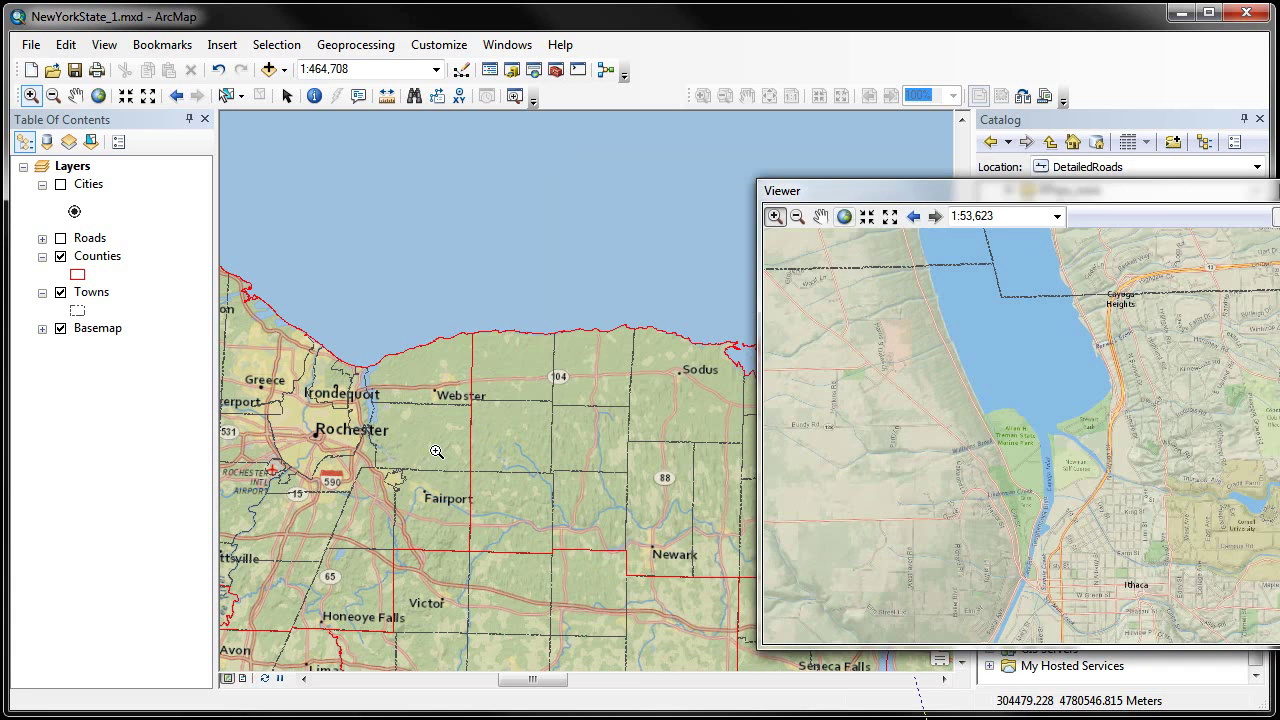
{"action": "left_click", "coordinate": [99, 97]}
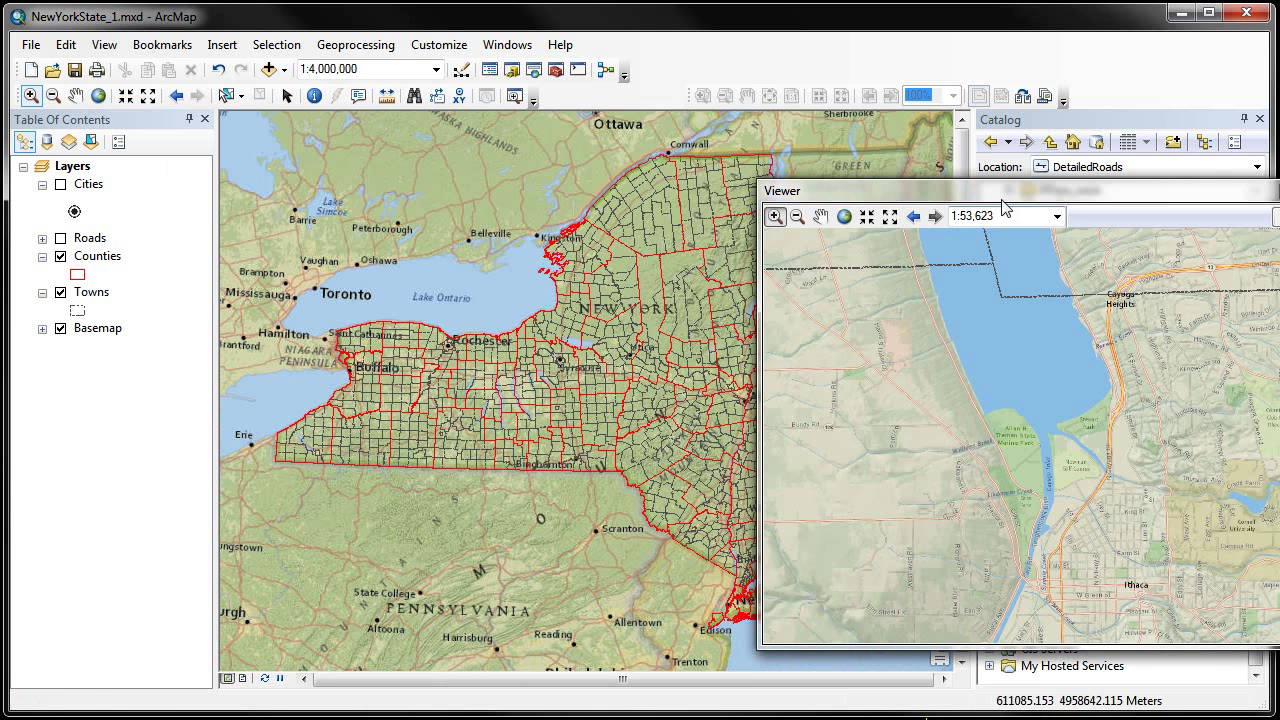
{"action": "left_click_drag", "start_coordinate": [1005, 206], "coordinate": [968, 170]}
{"action": "left_click", "coordinate": [1243, 181]}
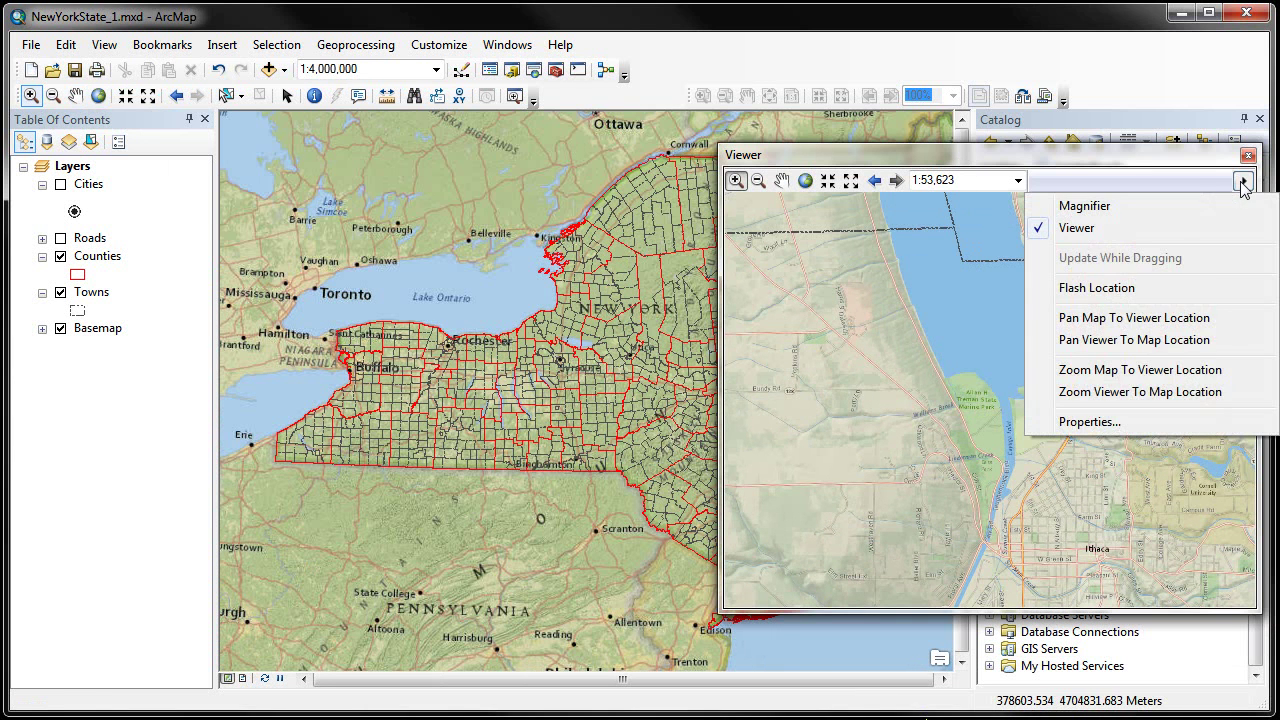
{"action": "left_click", "coordinate": [1178, 287]}
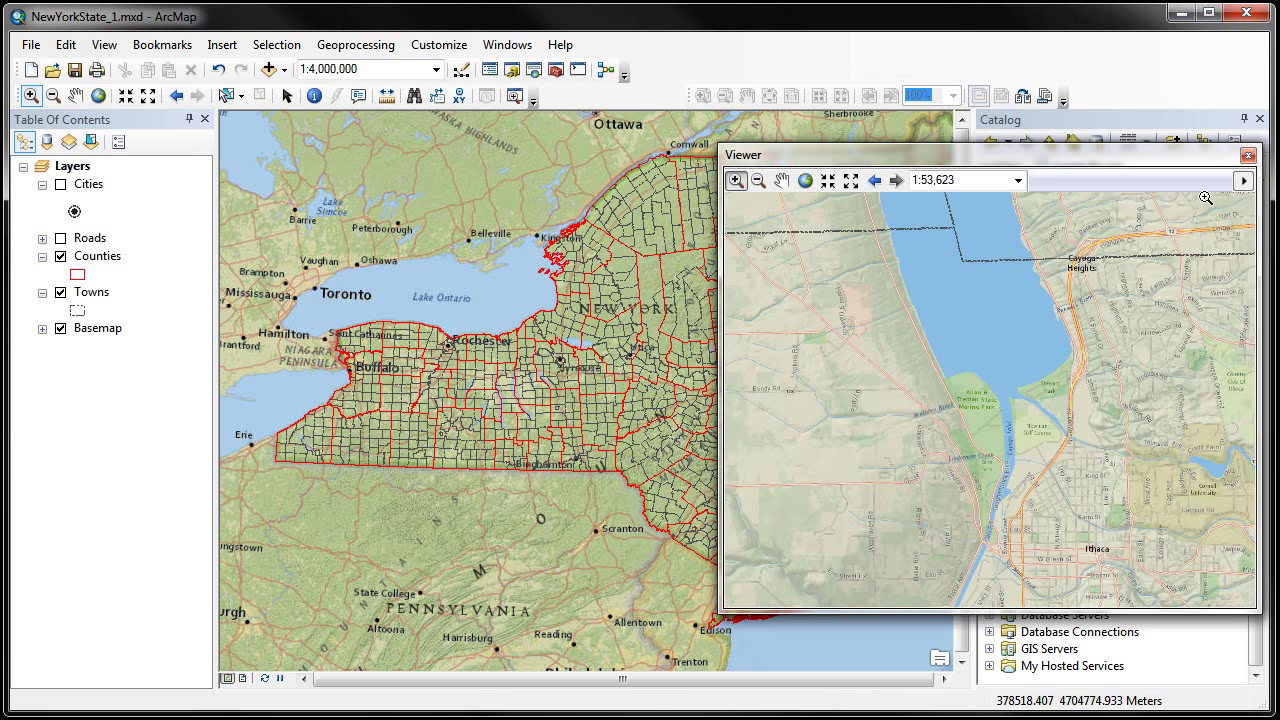
Pan the main map to the Viewer's location at Ithaca and zoom the main map to that location.
{"action": "left_click", "coordinate": [1243, 181]}
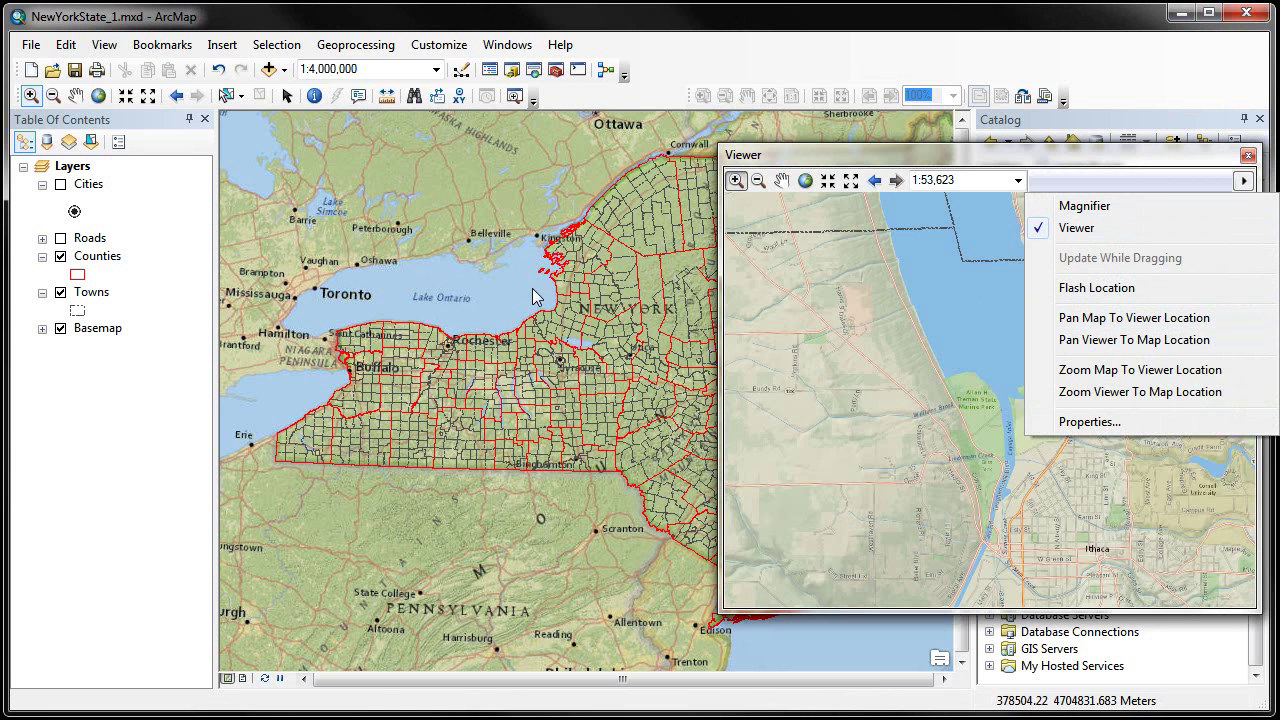
{"action": "left_click", "coordinate": [1119, 320]}
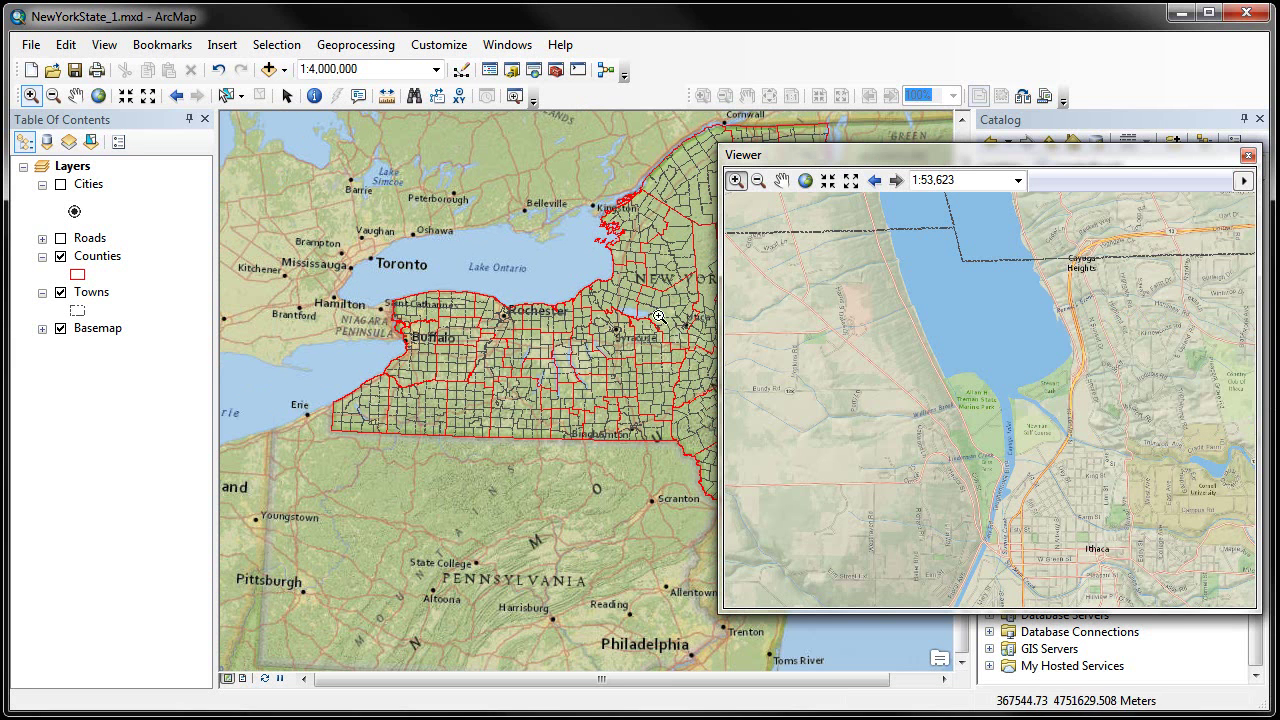
{"action": "left_click", "coordinate": [1243, 180]}
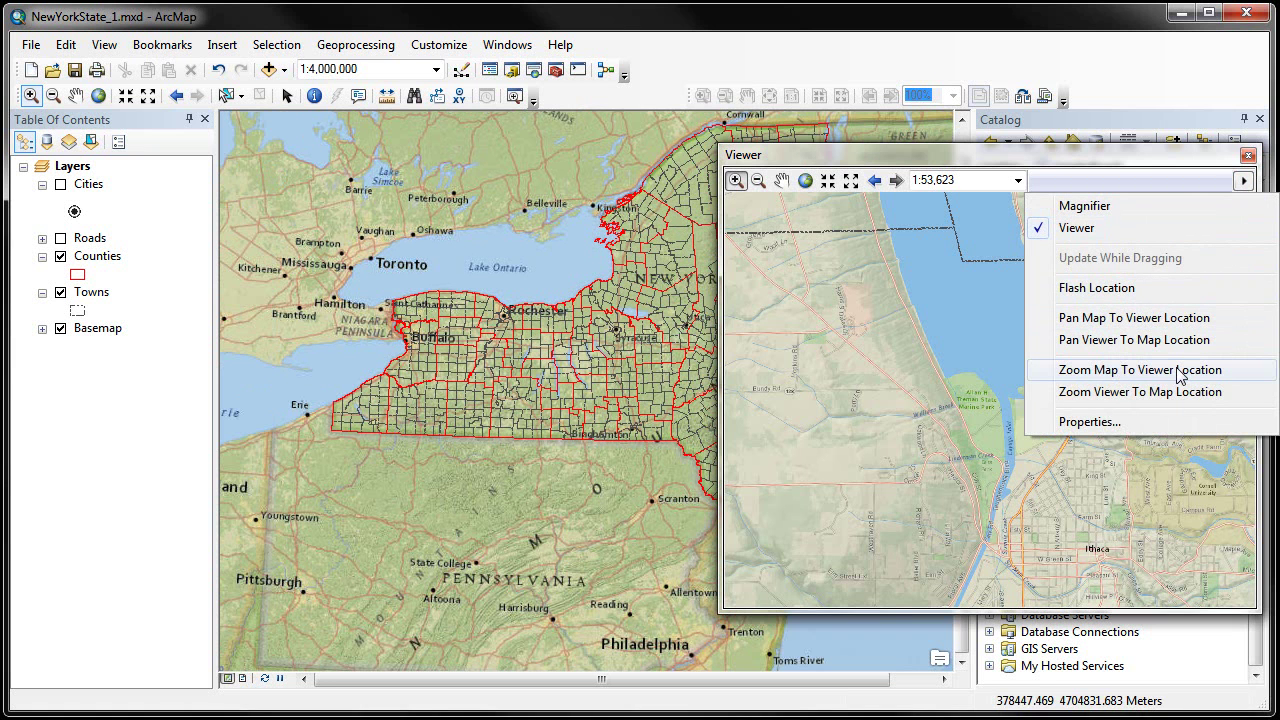
{"action": "left_click", "coordinate": [1140, 370]}
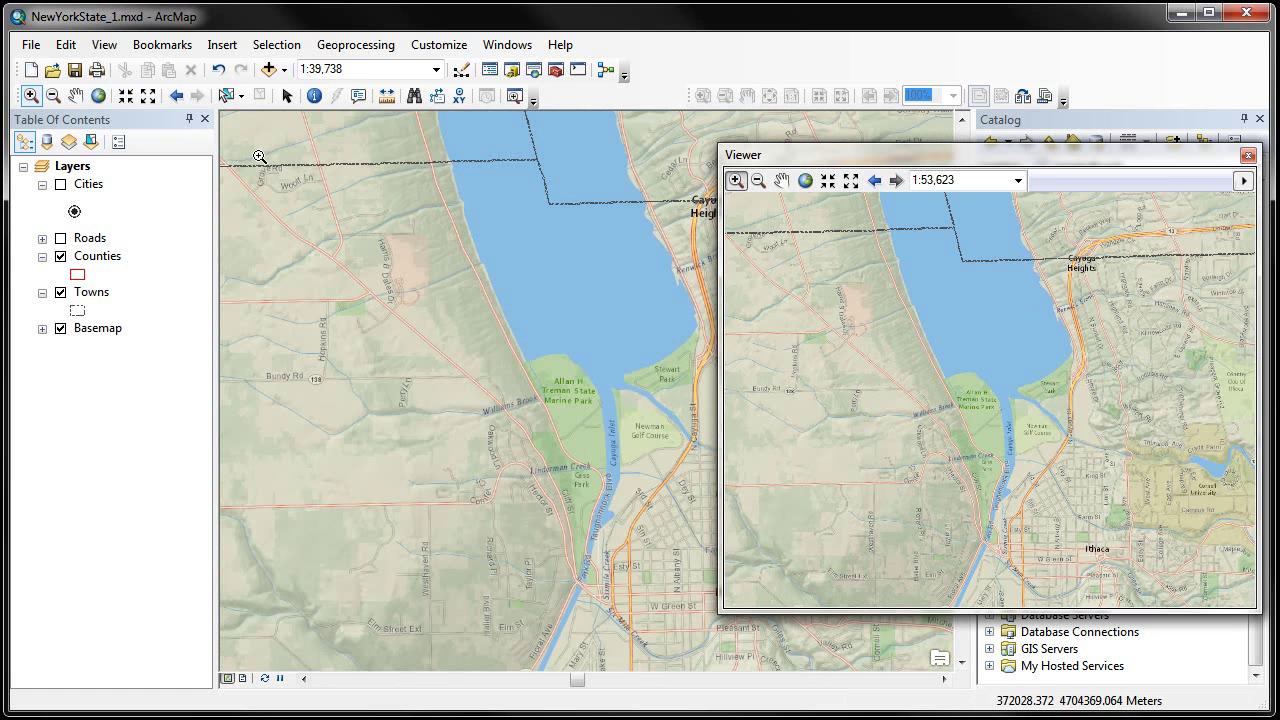
Zoom the main map in on the Niagara Falls–Buffalo area, zoom the Viewer to the map's location and close the Viewer.
{"action": "left_click", "coordinate": [101, 95]}
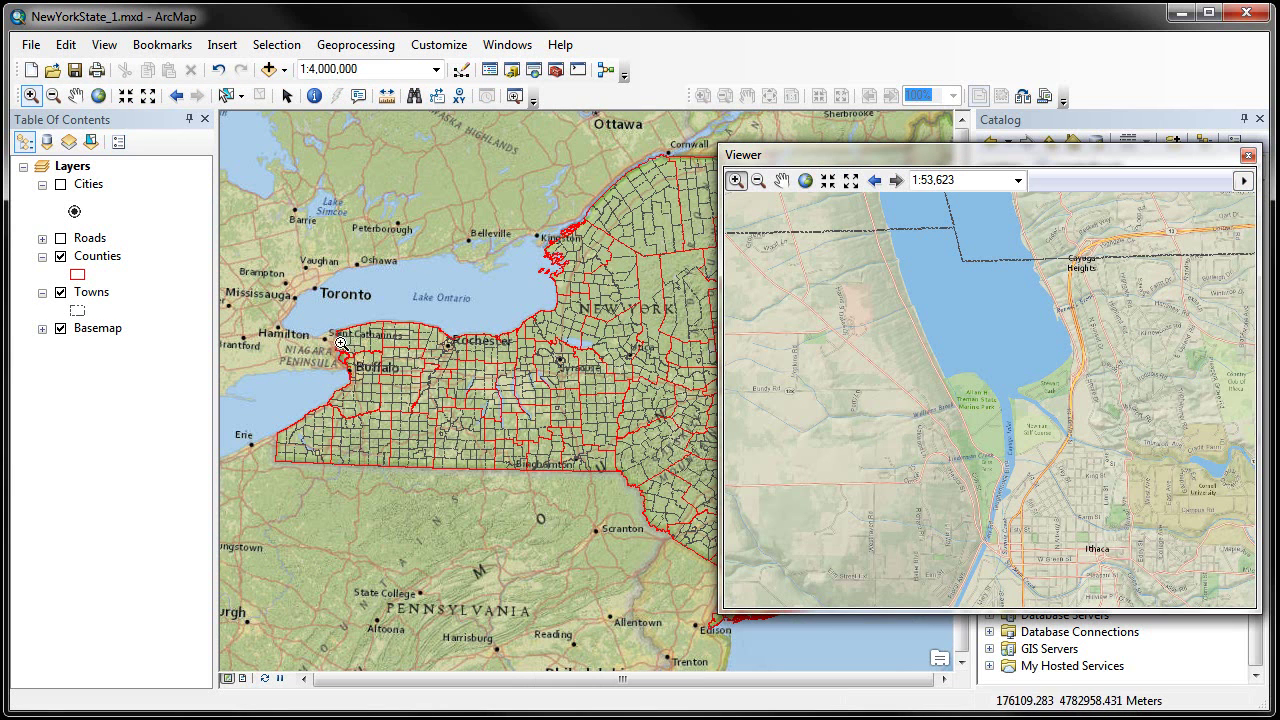
{"action": "left_click_drag", "start_coordinate": [334, 332], "coordinate": [382, 377]}
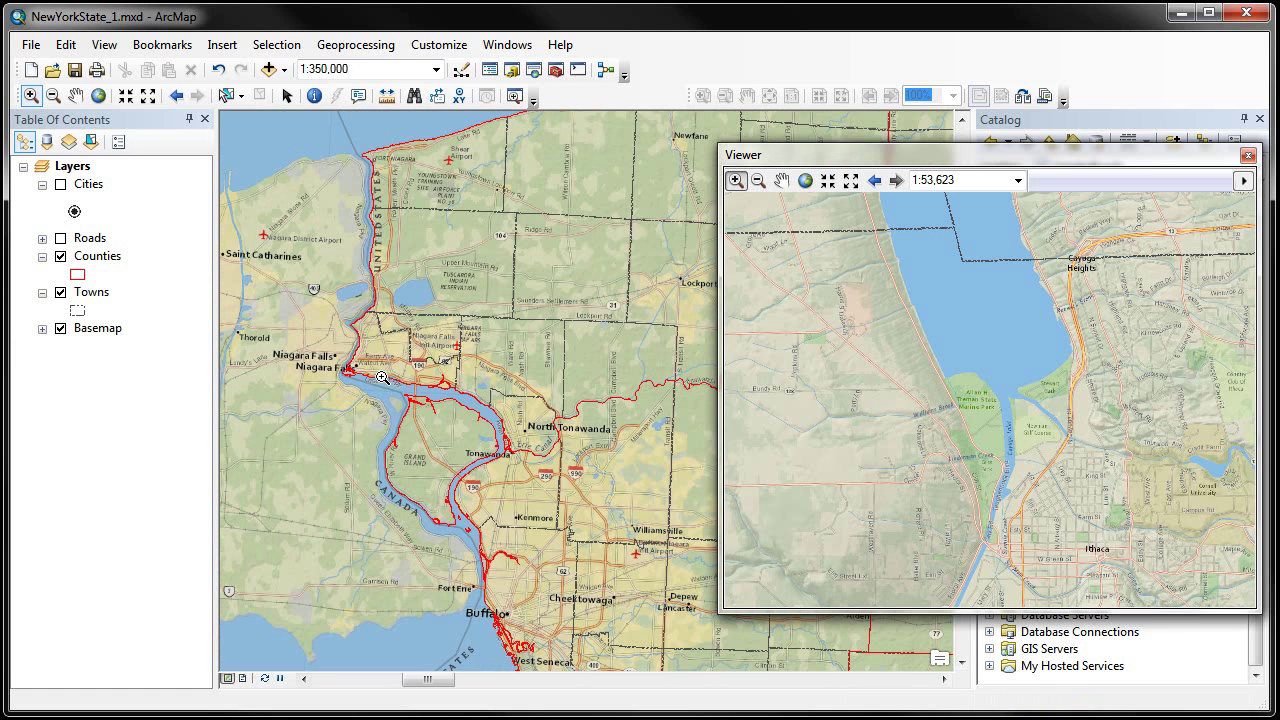
{"action": "left_click", "coordinate": [1243, 181]}
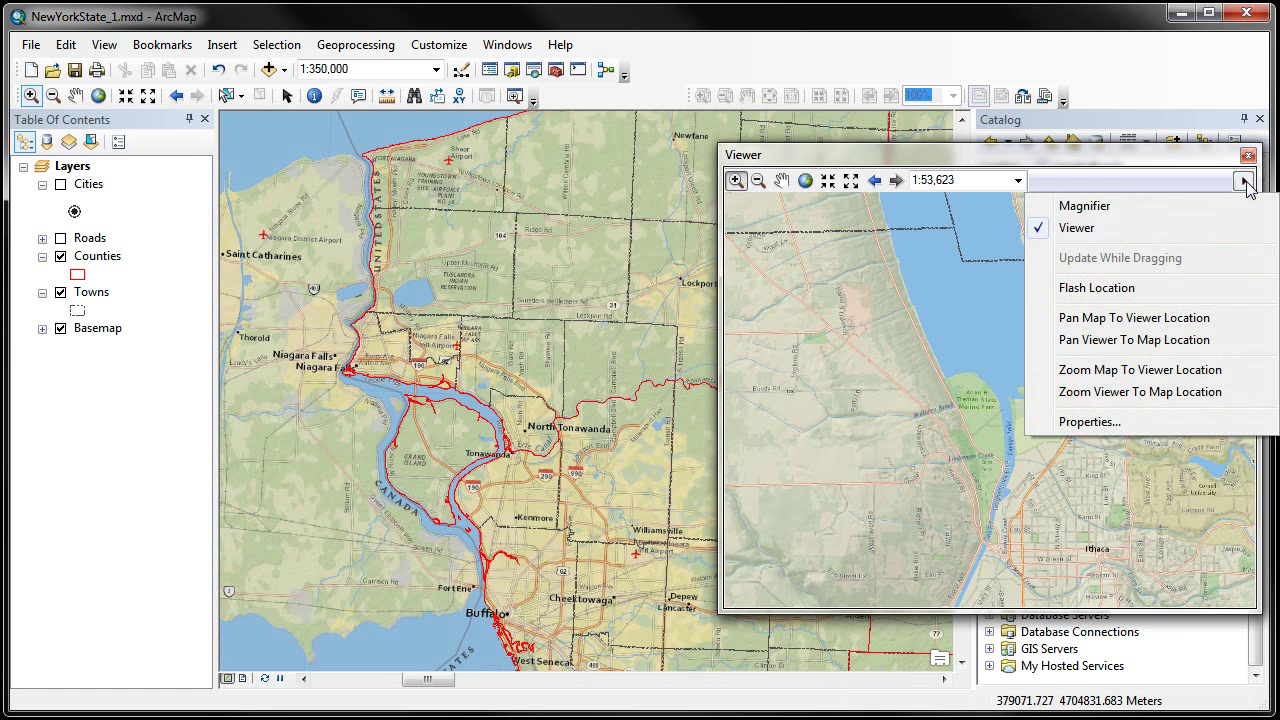
{"action": "left_click", "coordinate": [1200, 393]}
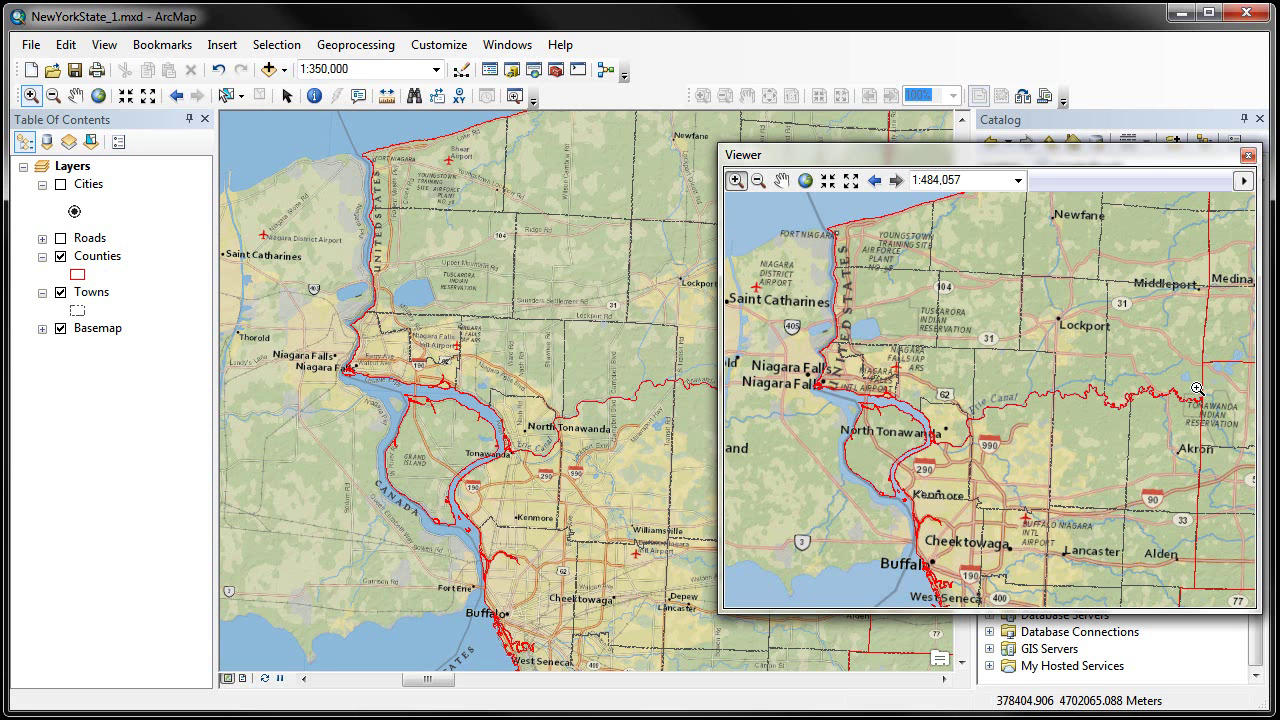
{"action": "left_click", "coordinate": [1248, 155]}
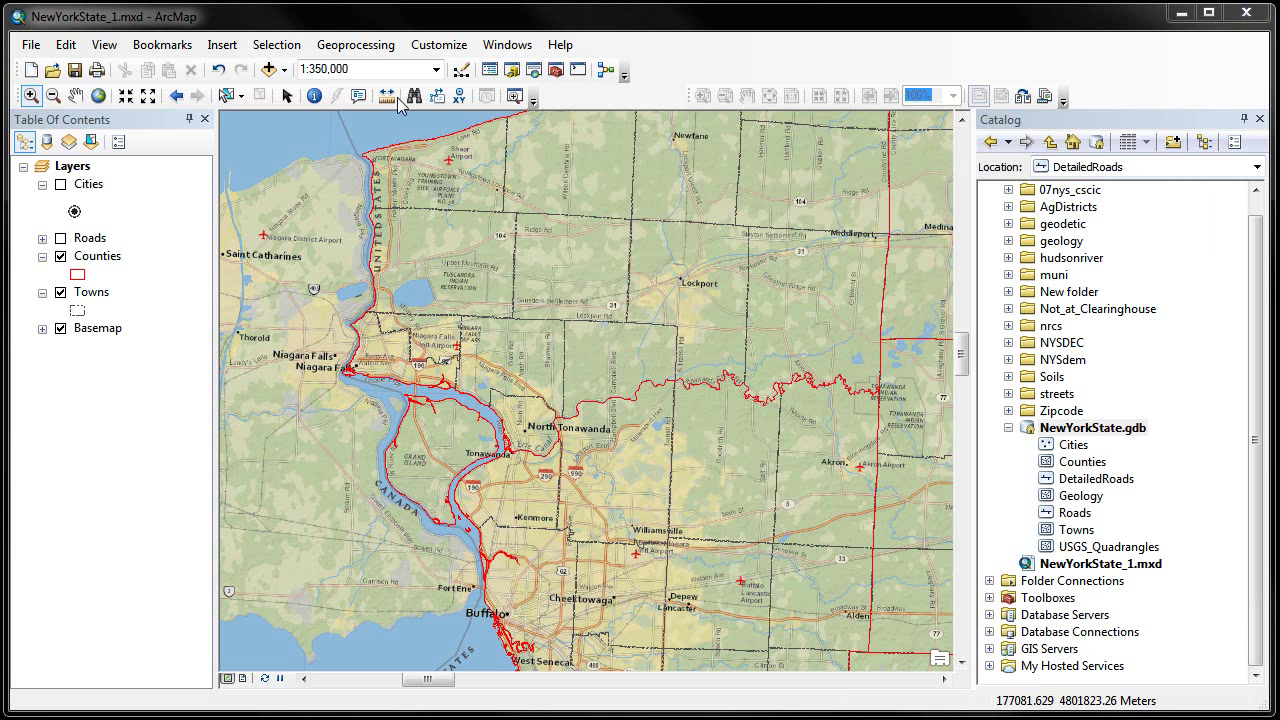
Add the DetailedRoads feature class from NewYorkState.gdb between the Cities and Roads layers and turn it on, with the map at full extent.
{"action": "left_click", "coordinate": [99, 96]}
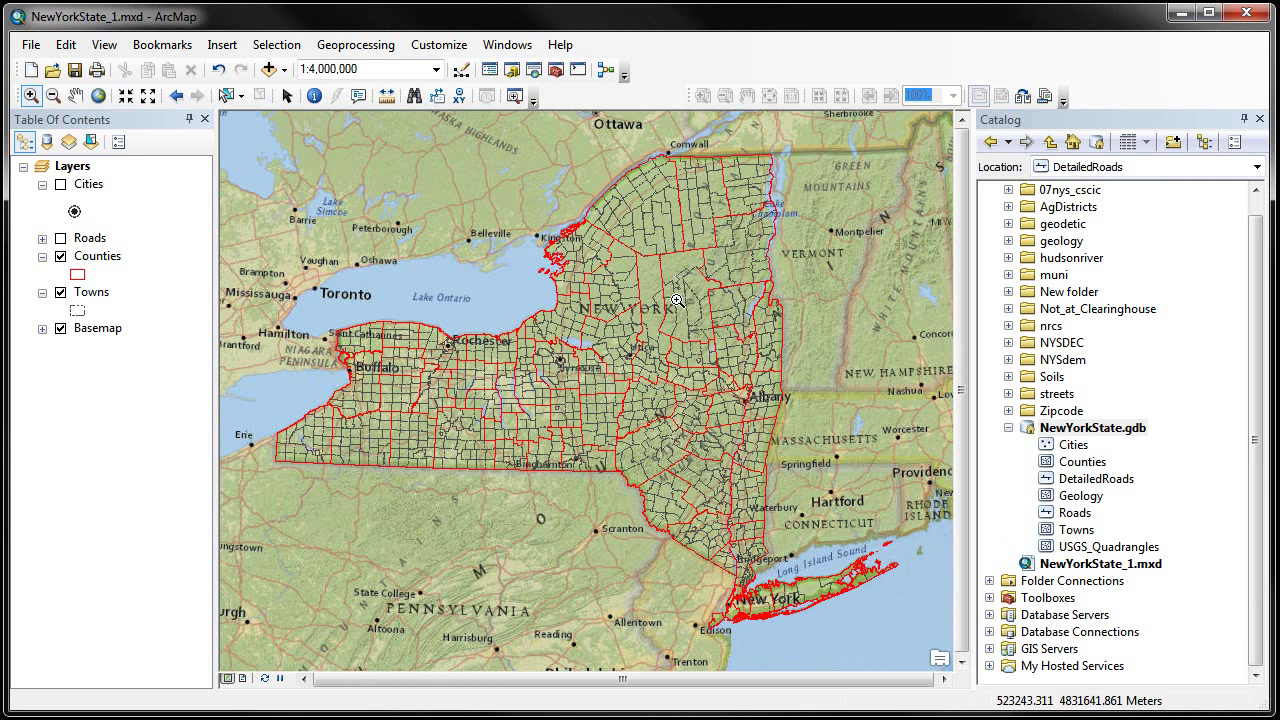
{"action": "left_click", "coordinate": [1084, 401]}
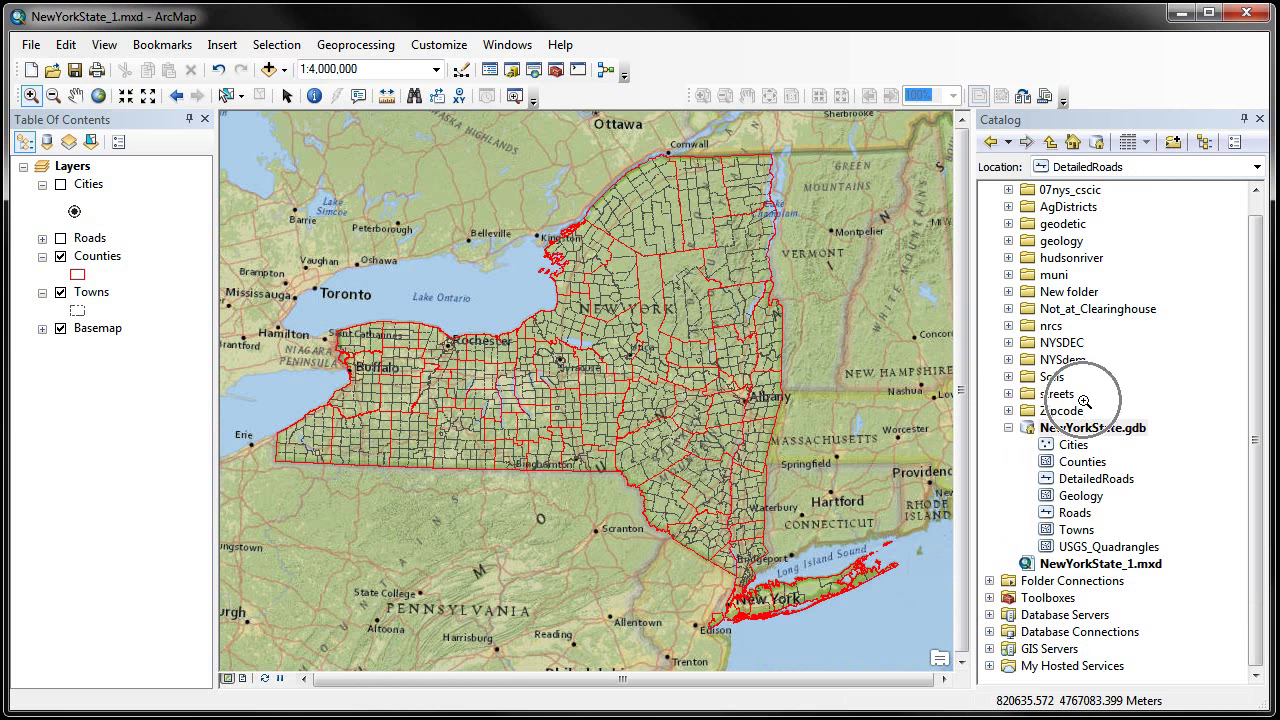
{"action": "left_click", "coordinate": [1088, 481]}
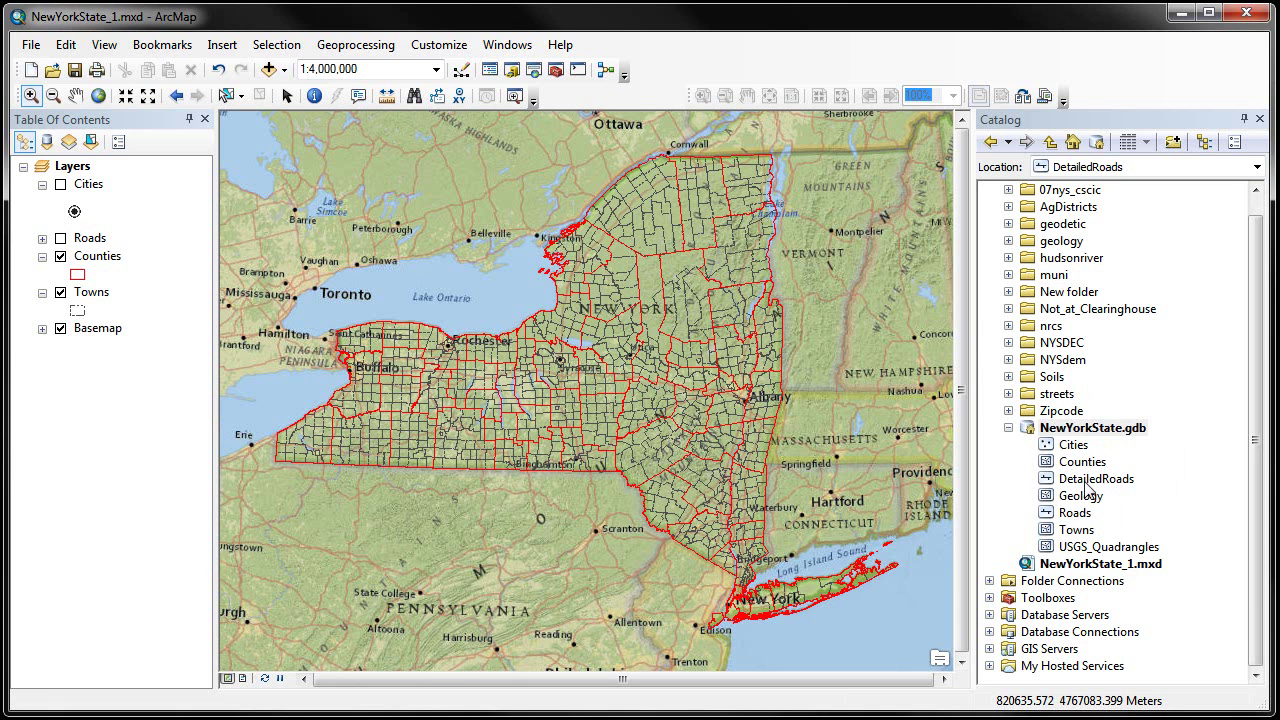
{"action": "left_click", "coordinate": [1087, 481]}
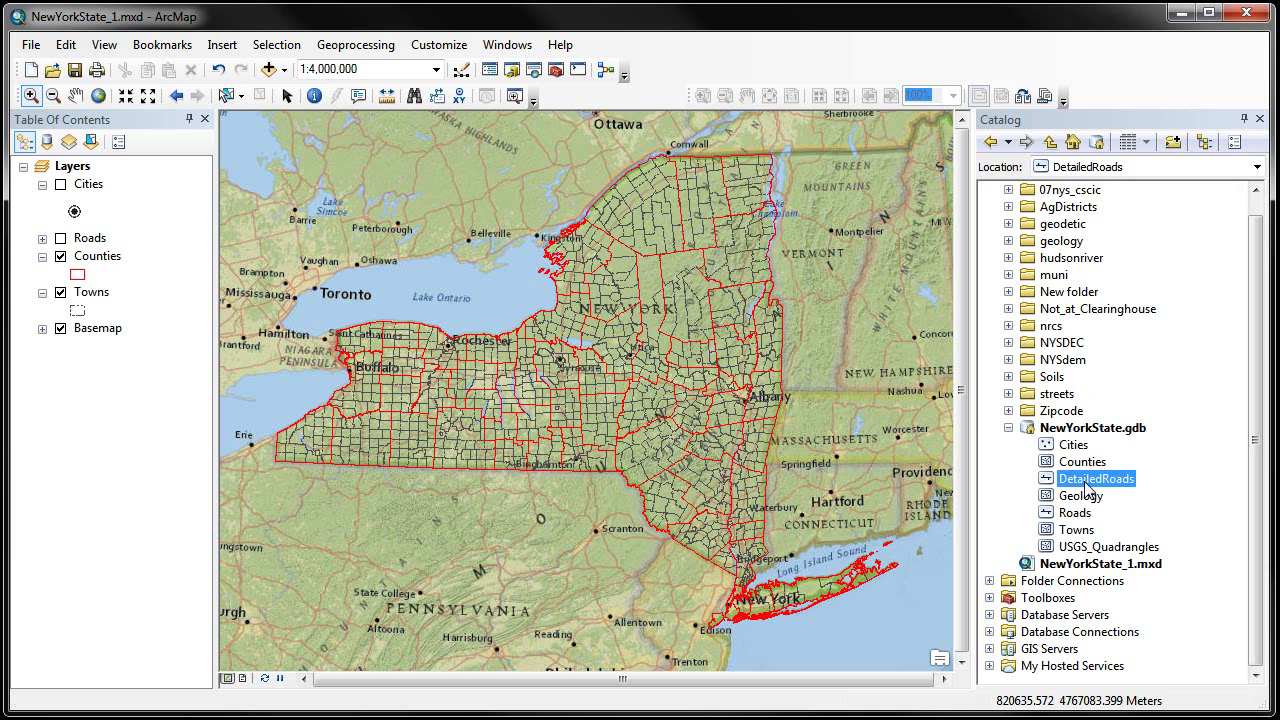
{"action": "left_click_drag", "start_coordinate": [1087, 486], "coordinate": [144, 241]}
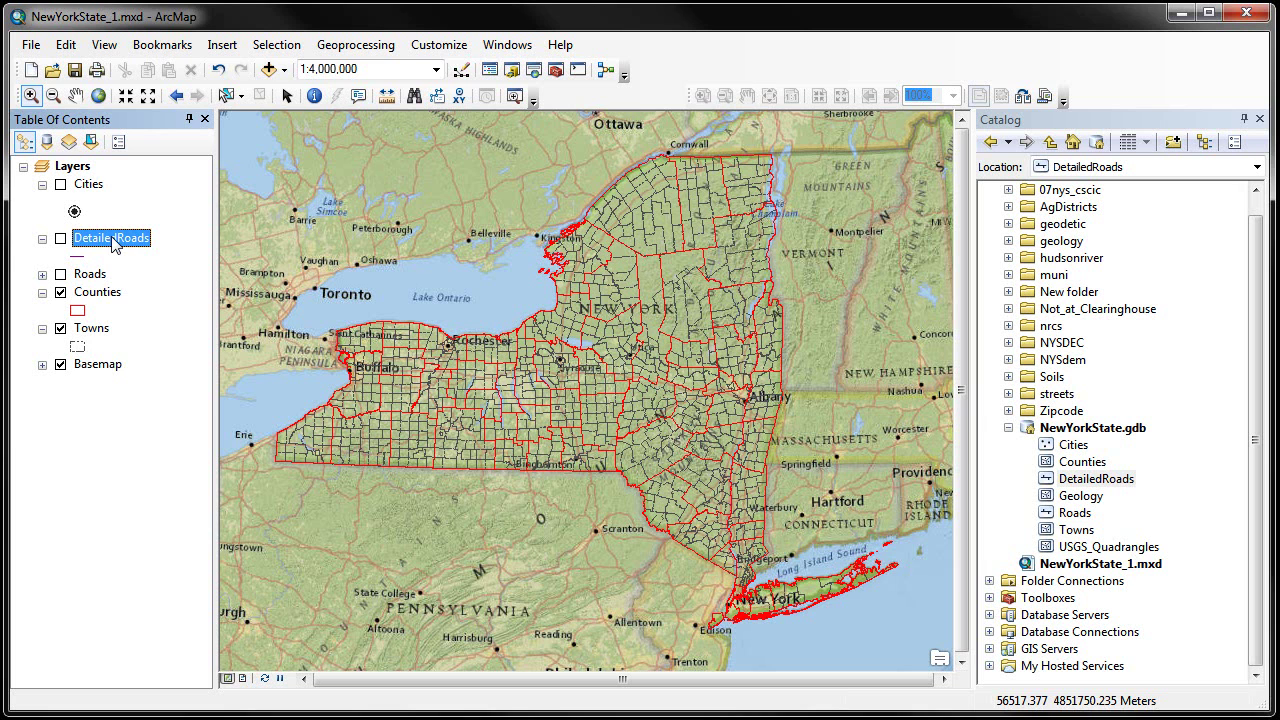
{"action": "left_click", "coordinate": [61, 240]}
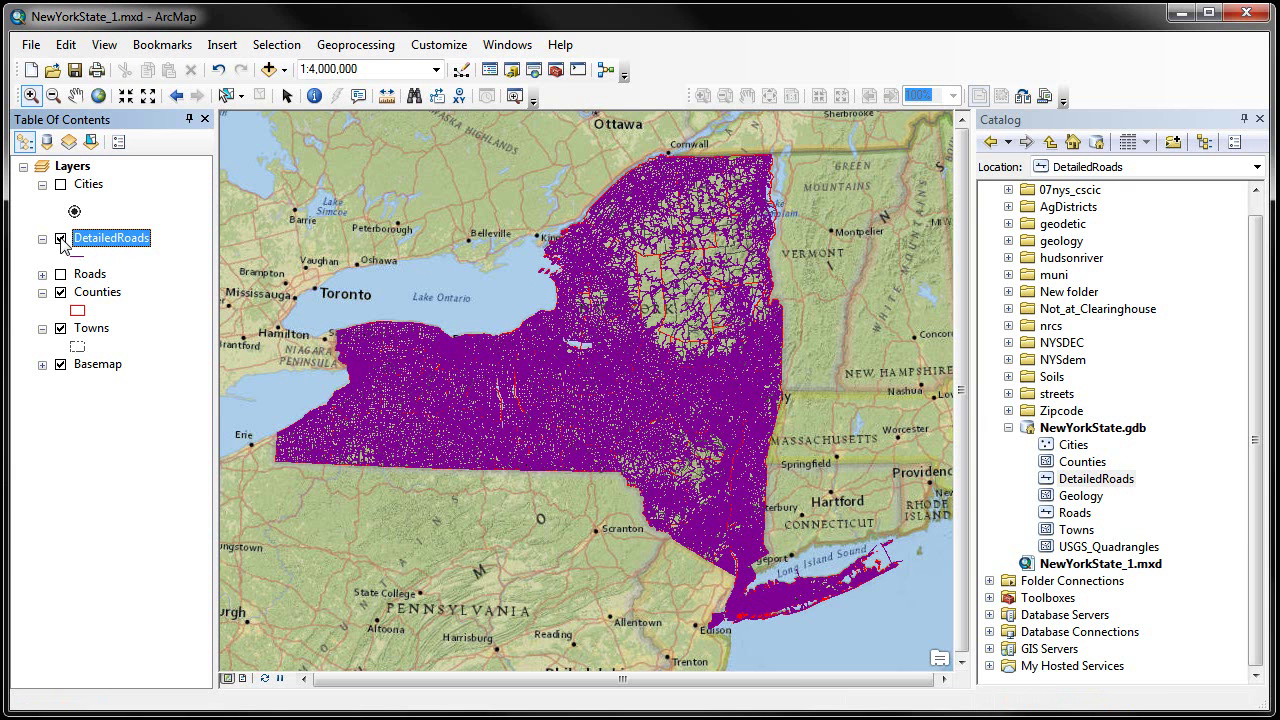
Zoom in on the area around Oneida Lake and inspect the ACC field in the DetailedRoads attribute table, then close the table.
{"action": "left_click", "coordinate": [36, 104]}
{"action": "mouse_move", "coordinate": [577, 374]}
{"action": "left_mouse_down"}
{"action": "mouse_move", "coordinate": [638, 391]}
{"action": "mouse_move", "coordinate": [645, 414]}
{"action": "mouse_move", "coordinate": [644, 334]}
{"action": "mouse_move", "coordinate": [620, 317]}
{"action": "left_mouse_up"}
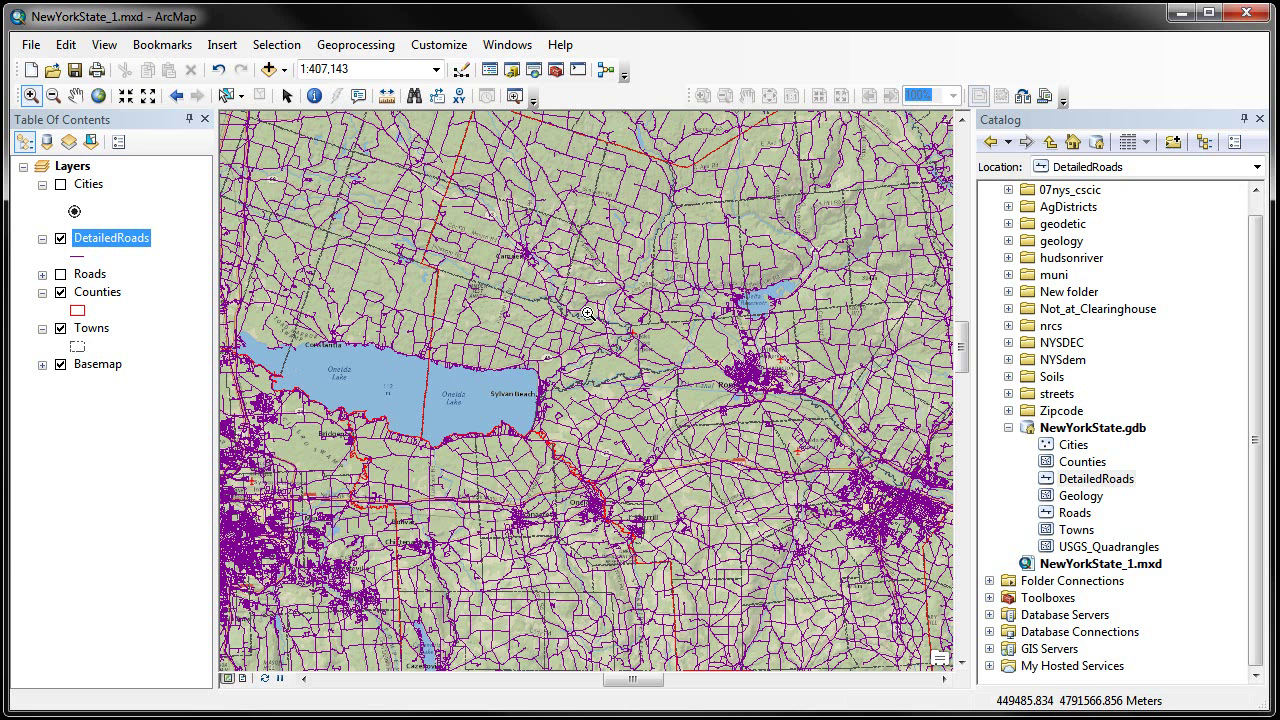
{"action": "right_click", "coordinate": [120, 248]}
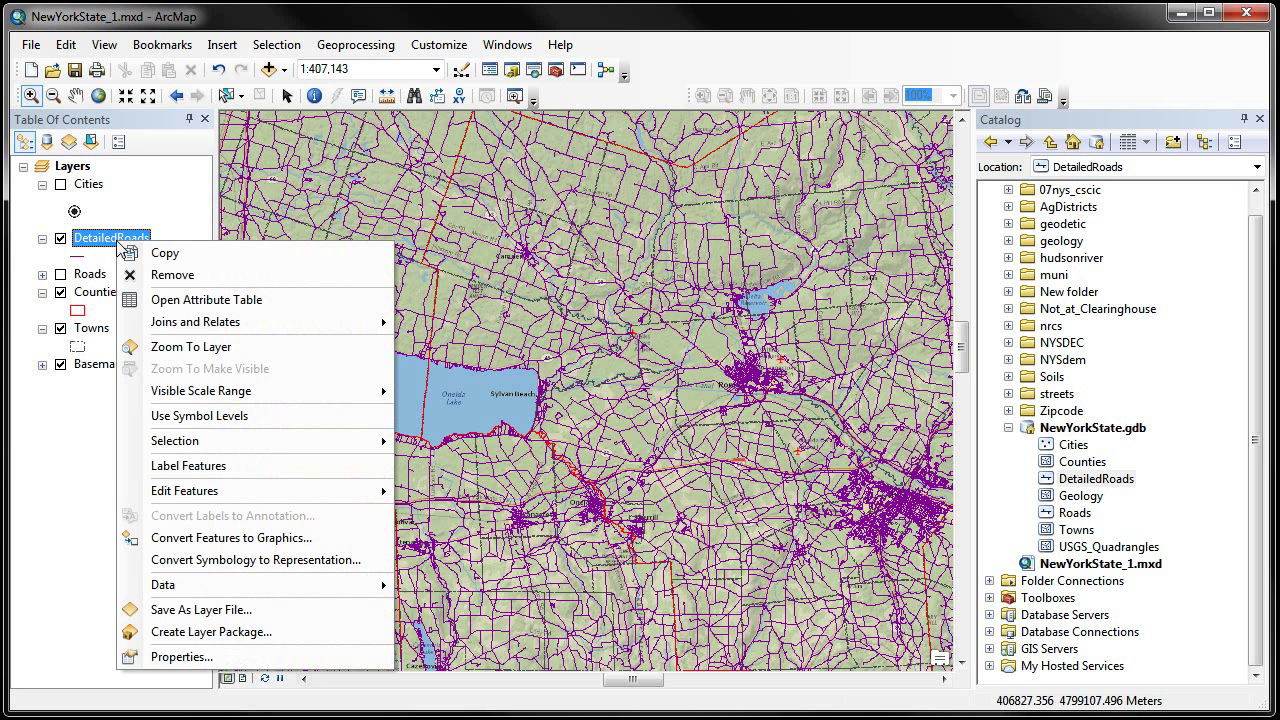
{"action": "left_click", "coordinate": [199, 301]}
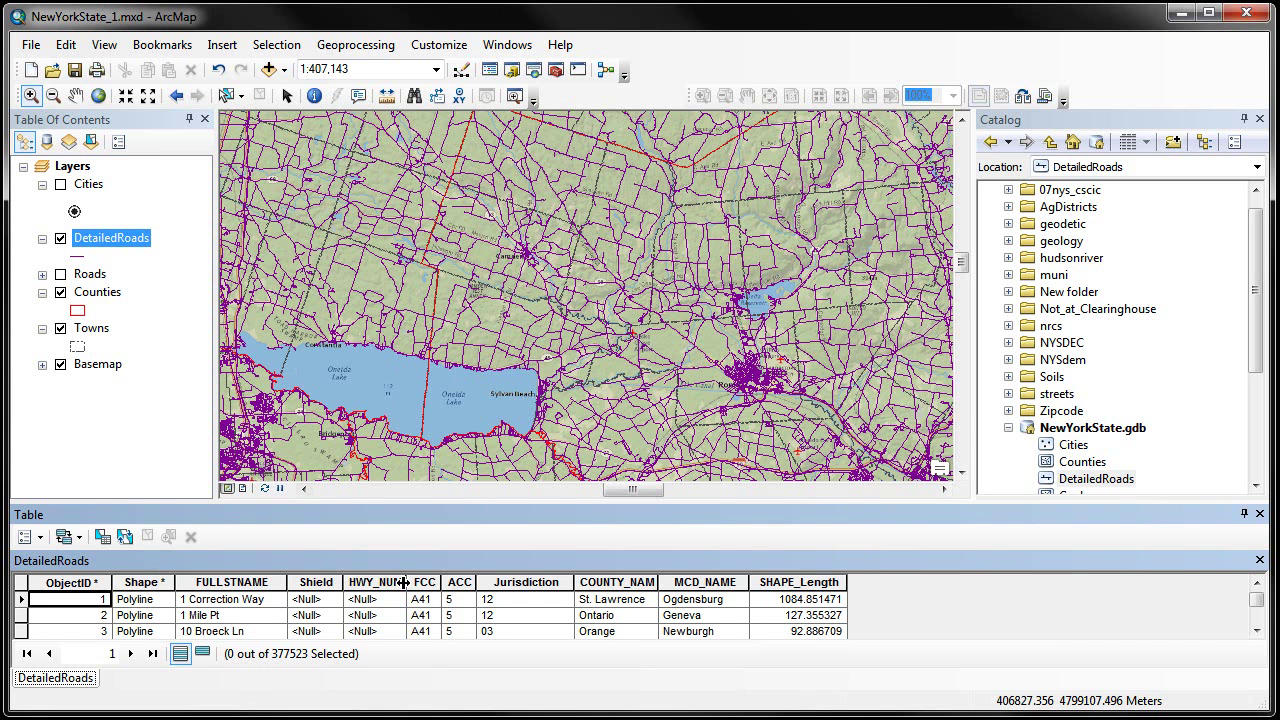
{"action": "left_click", "coordinate": [458, 582]}
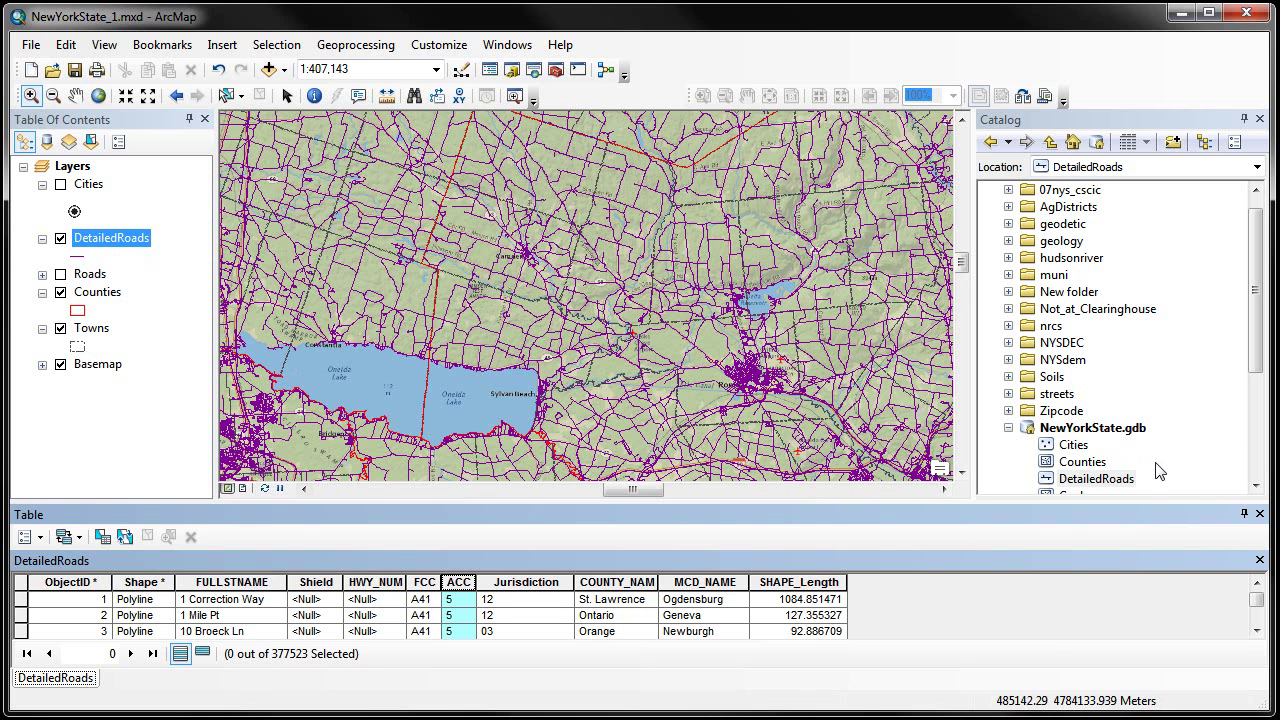
{"action": "left_click", "coordinate": [1259, 515]}
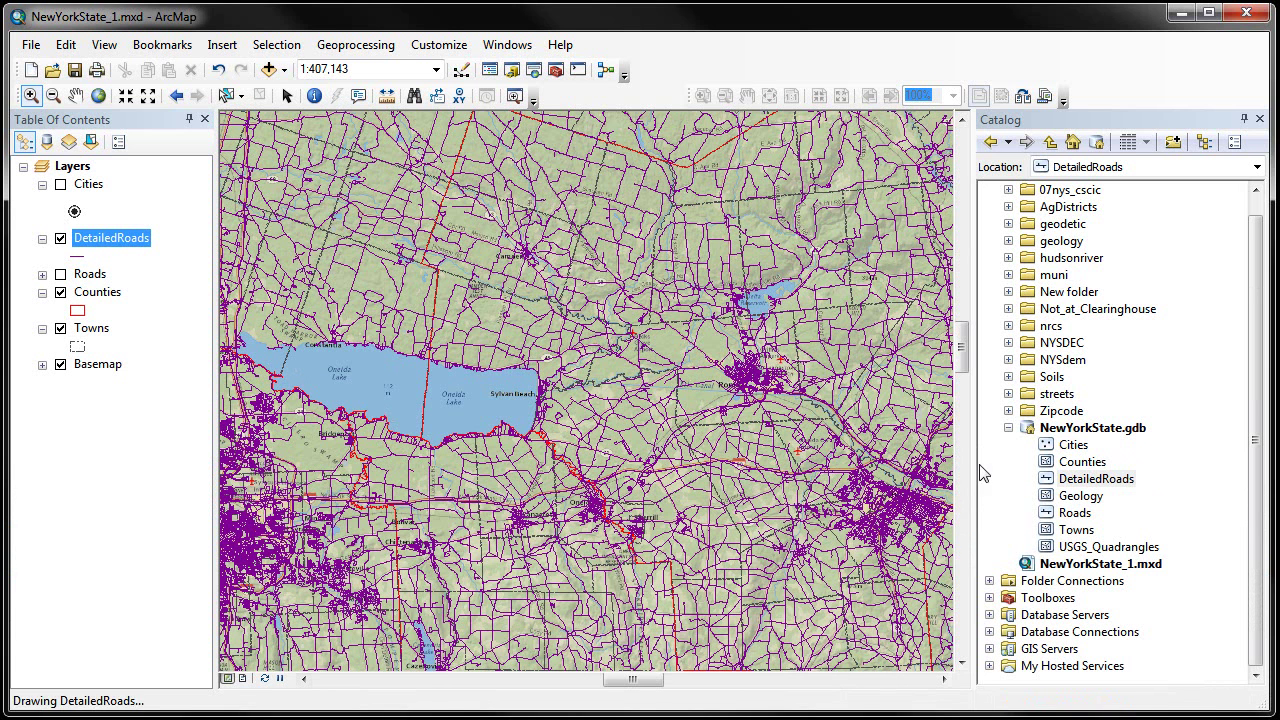
Set the DetailedRoads layer's symbology to unique-values categories based on the ACC field.
{"action": "right_click", "coordinate": [97, 245]}
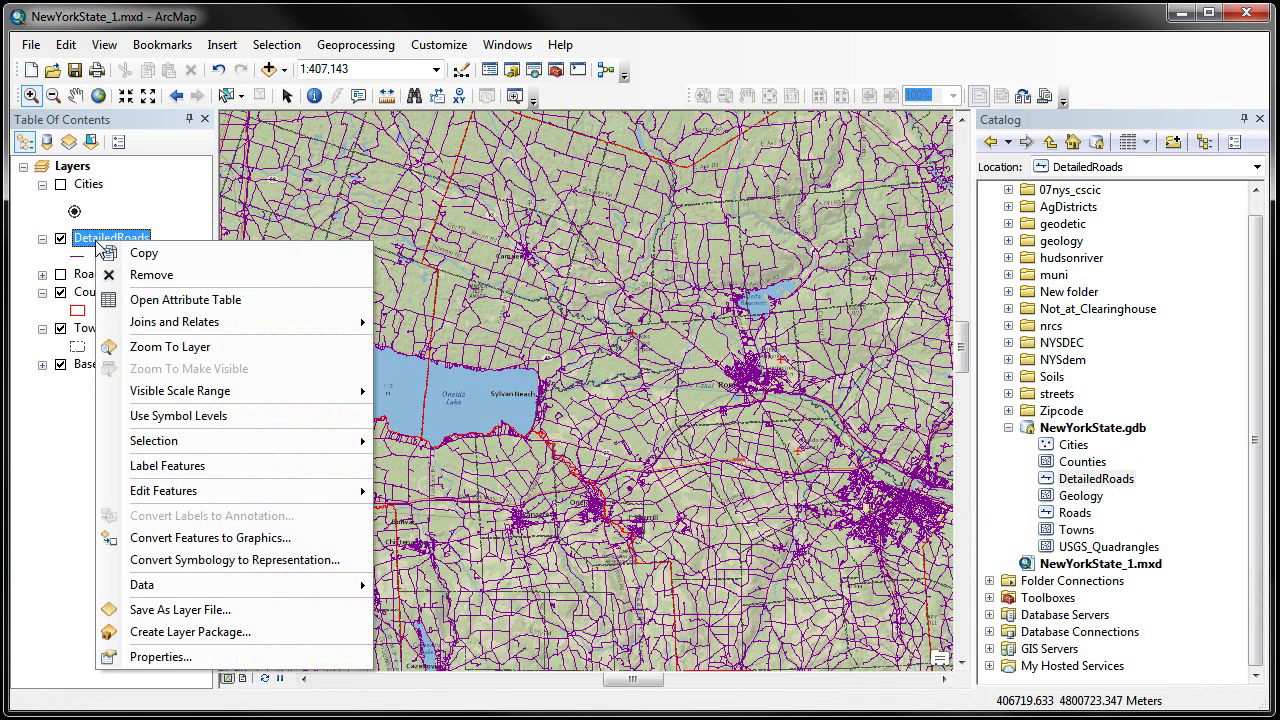
{"action": "left_click", "coordinate": [162, 656]}
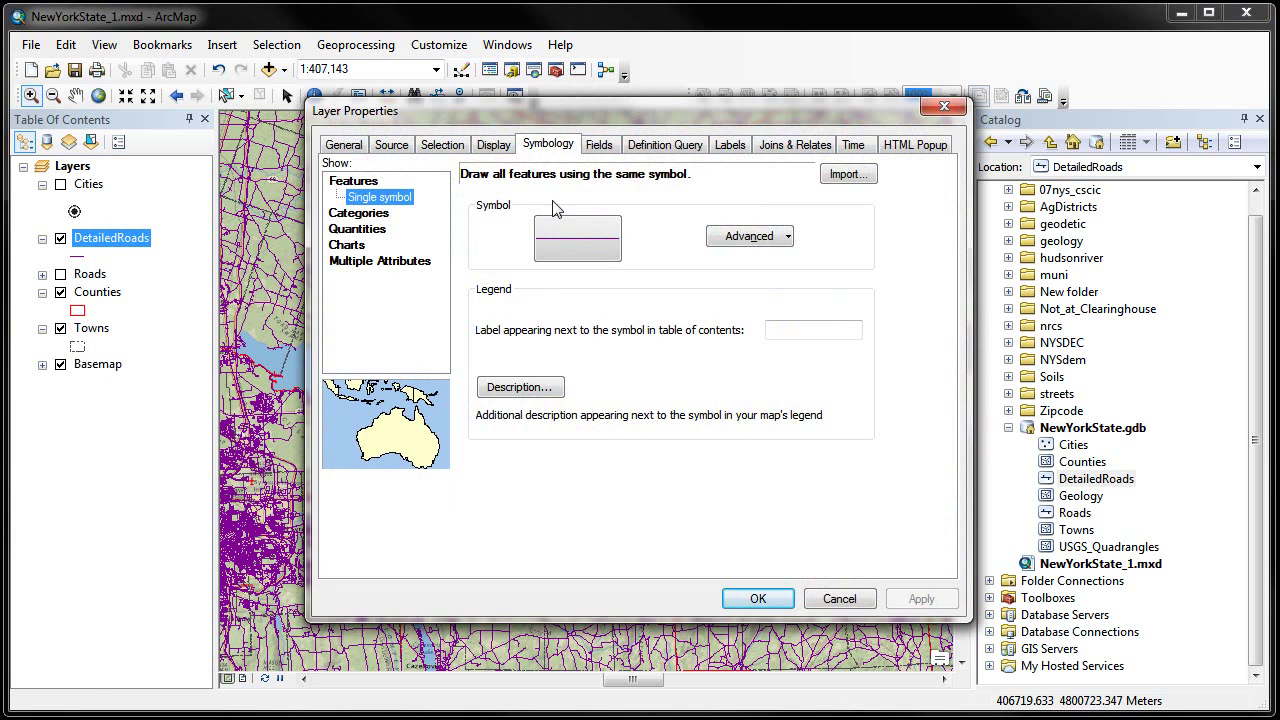
{"action": "left_click", "coordinate": [350, 199]}
{"action": "left_click", "coordinate": [345, 214]}
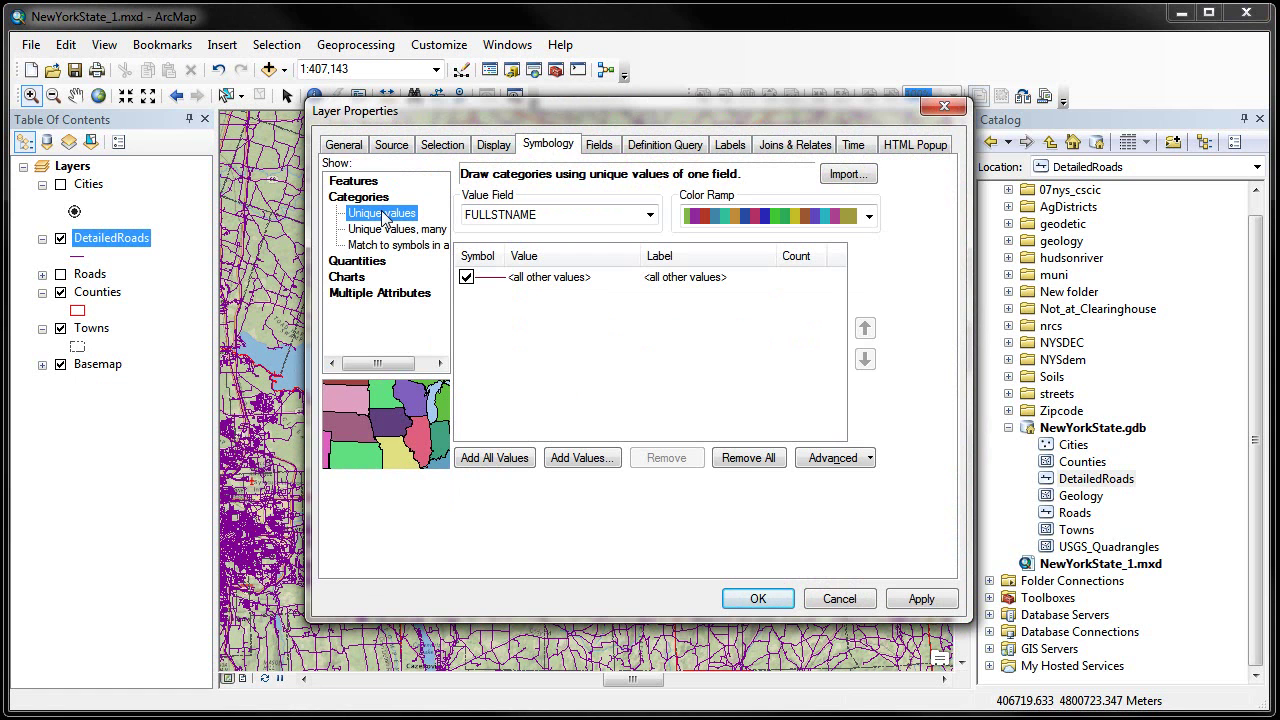
{"action": "left_click", "coordinate": [649, 216]}
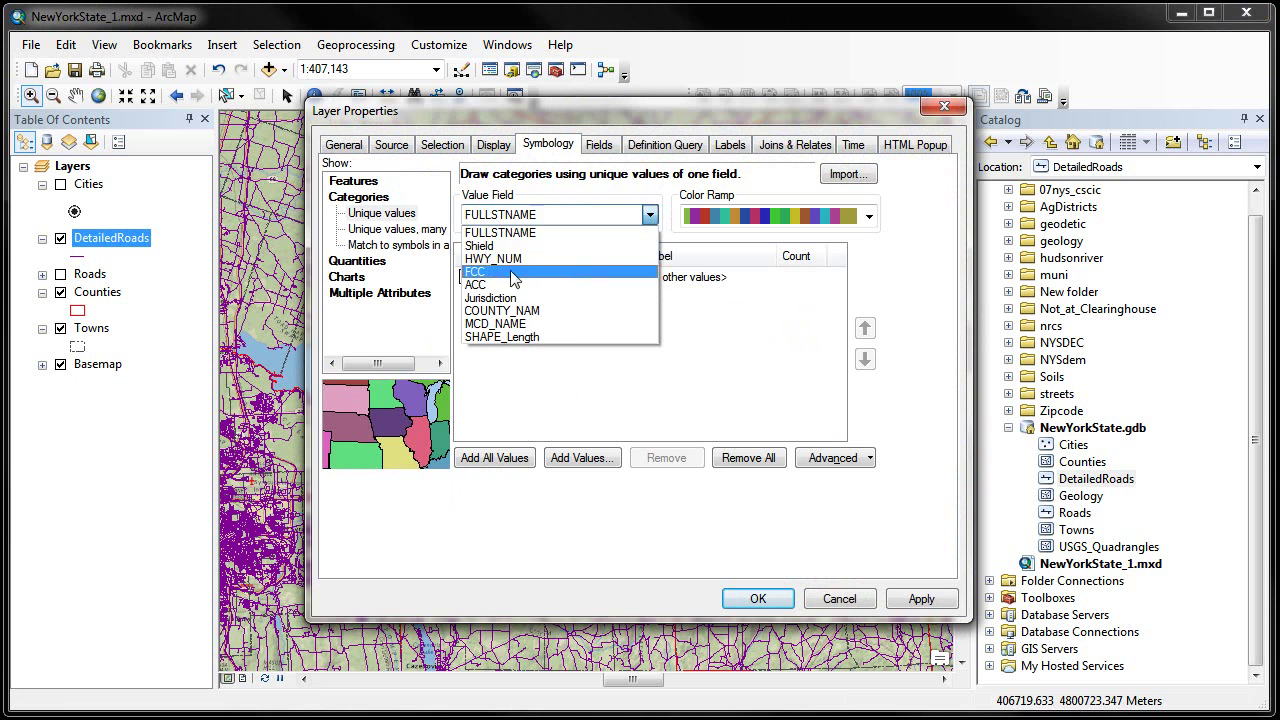
{"action": "left_click", "coordinate": [494, 286]}
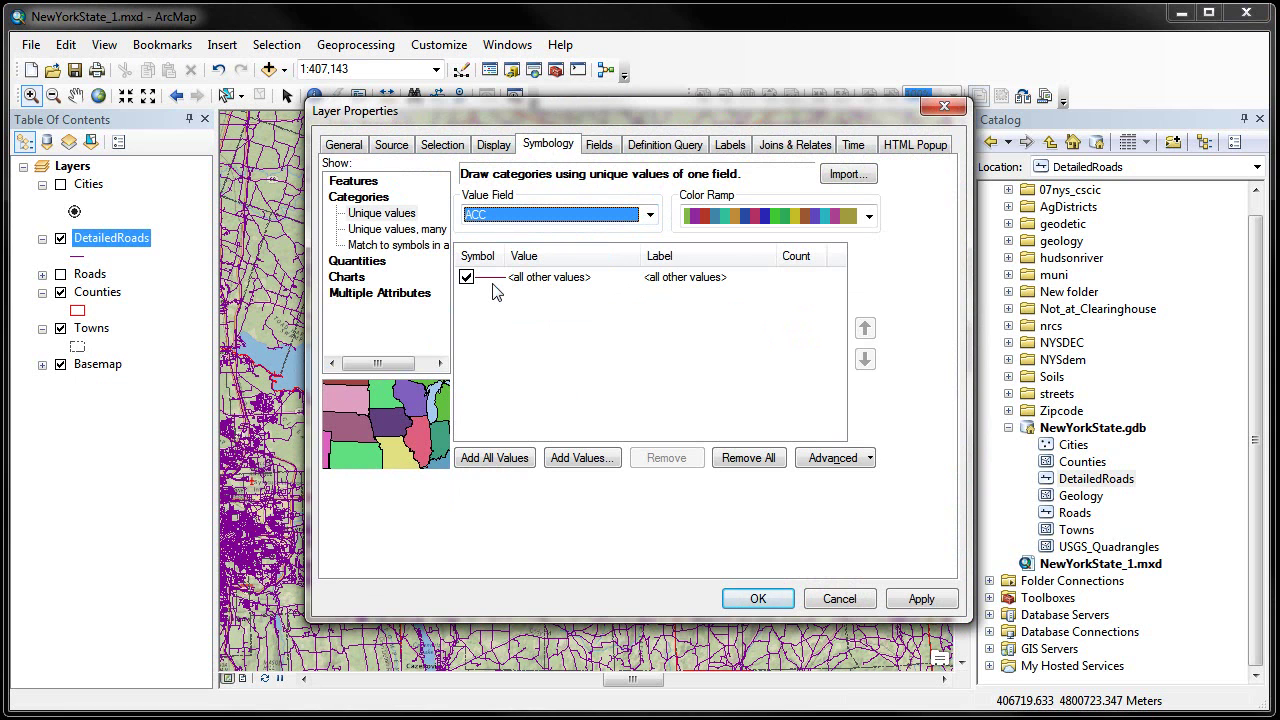
Add all ACC values to the DetailedRoads symbology, exclude the all other values class and apply the layer properties.
{"action": "left_click", "coordinate": [492, 459]}
{"action": "left_click", "coordinate": [492, 459]}
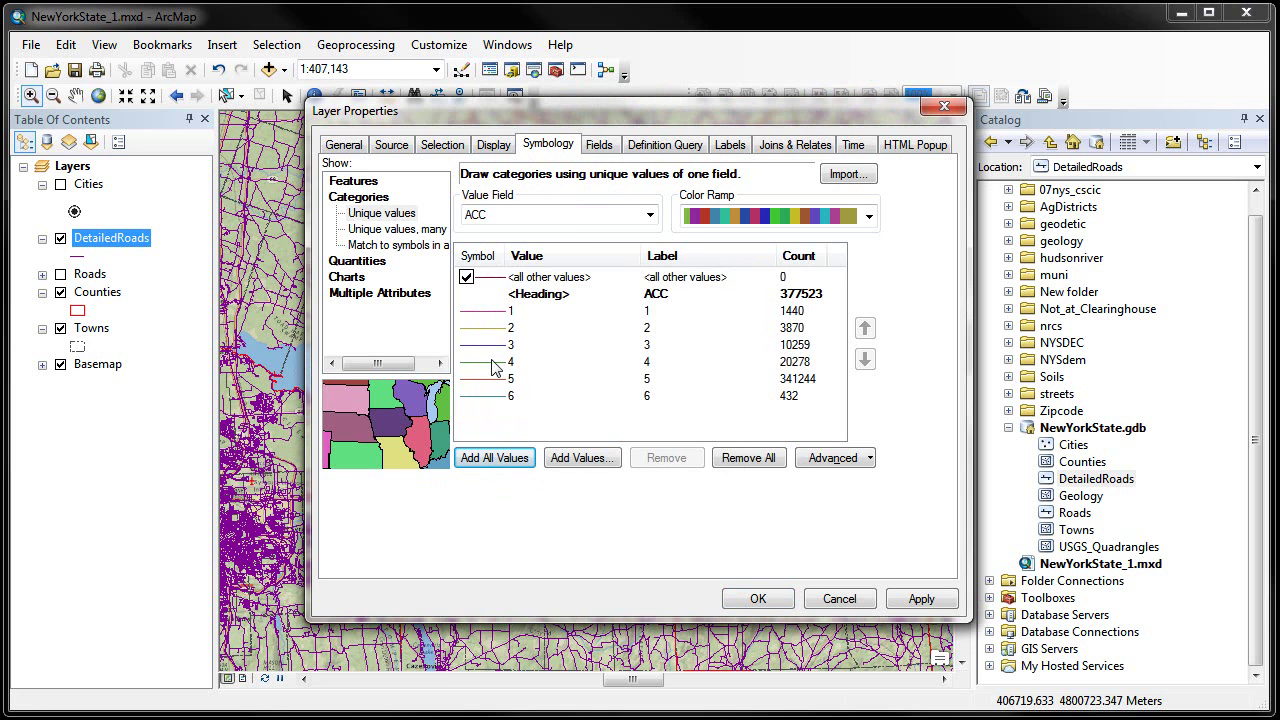
{"action": "left_click", "coordinate": [466, 277]}
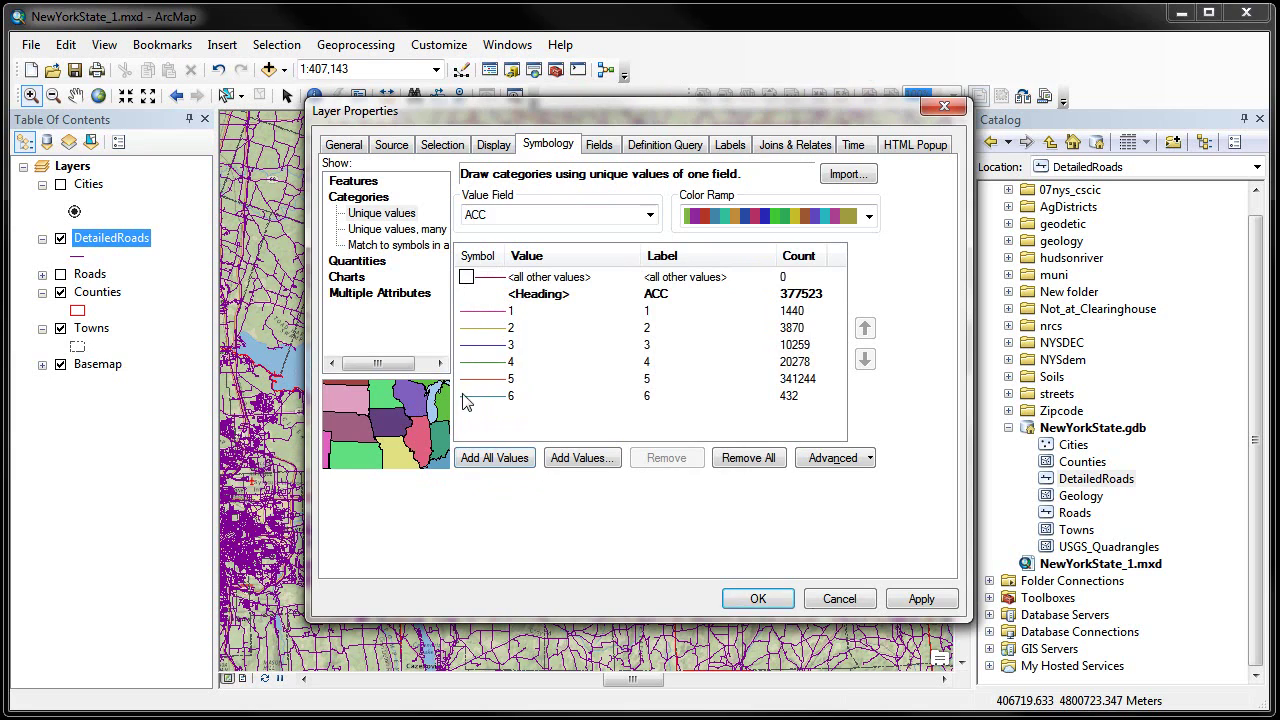
{"action": "left_click", "coordinate": [763, 599]}
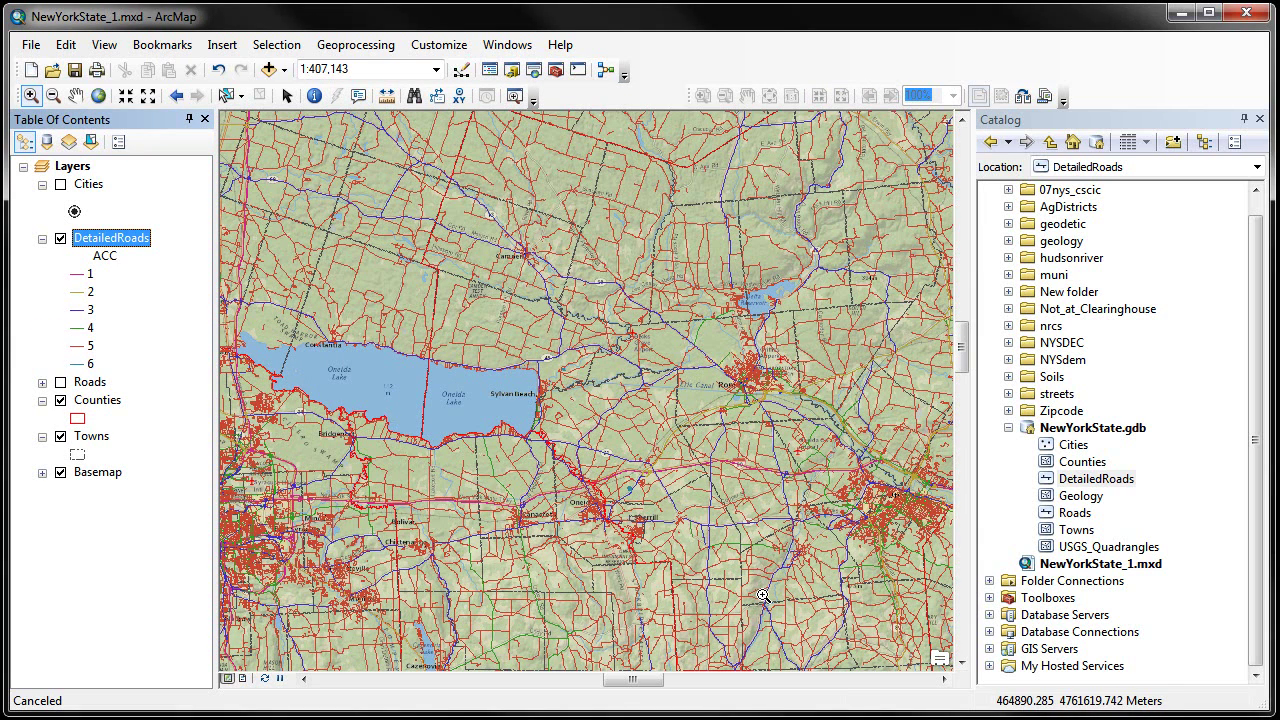
Open Select By Attributes, choose DetailedRoads as the layer and keep the method as Create a new selection.
{"action": "left_click", "coordinate": [90, 277]}
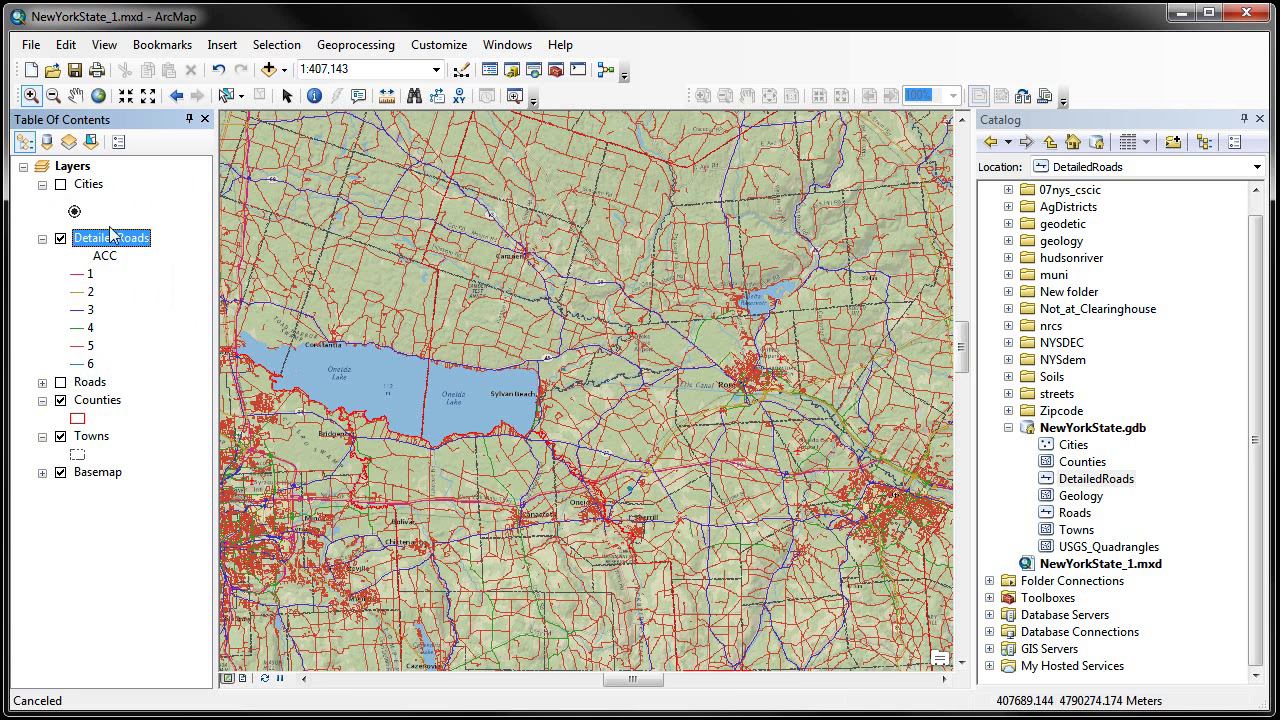
{"action": "left_click", "coordinate": [275, 55]}
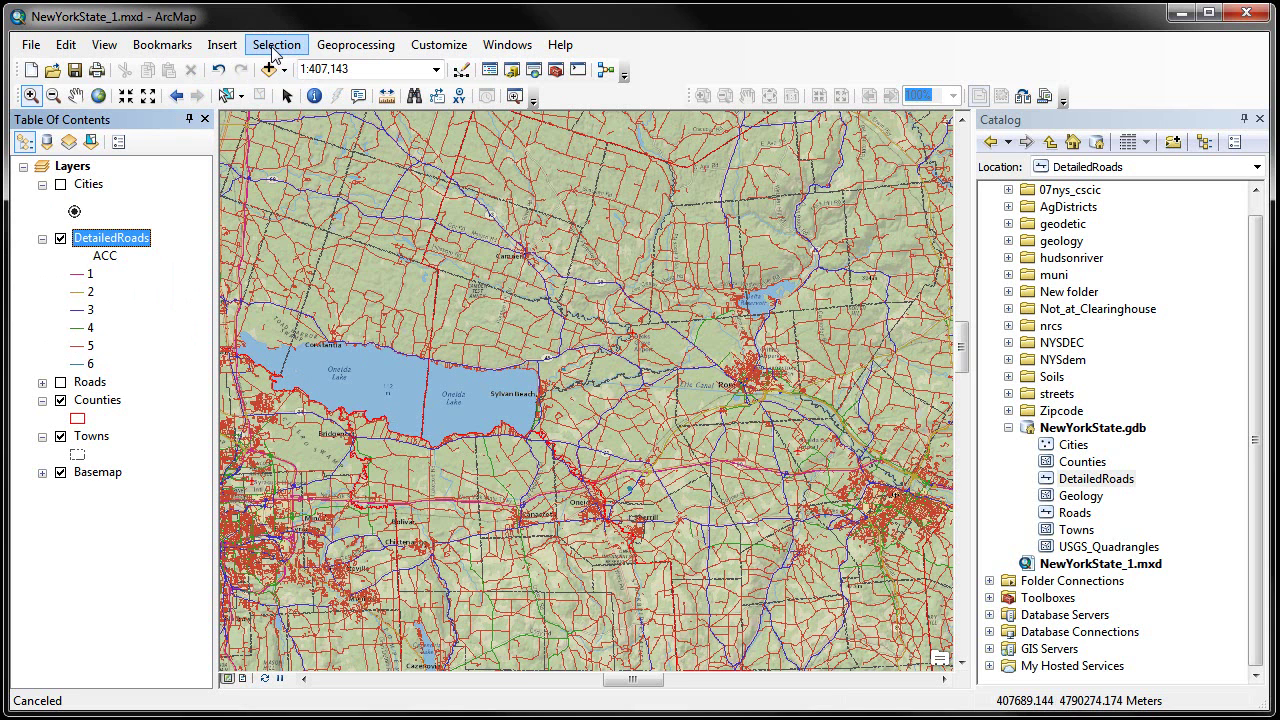
{"action": "left_click", "coordinate": [296, 52]}
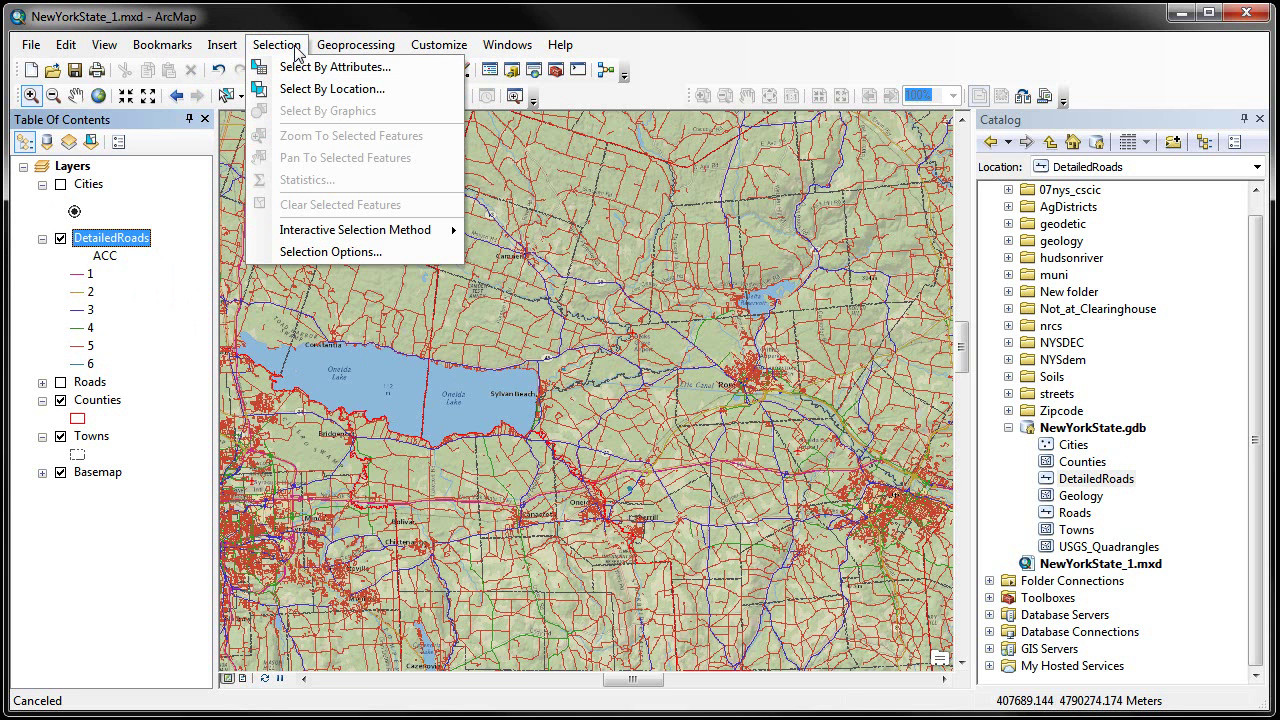
{"action": "left_click", "coordinate": [355, 68]}
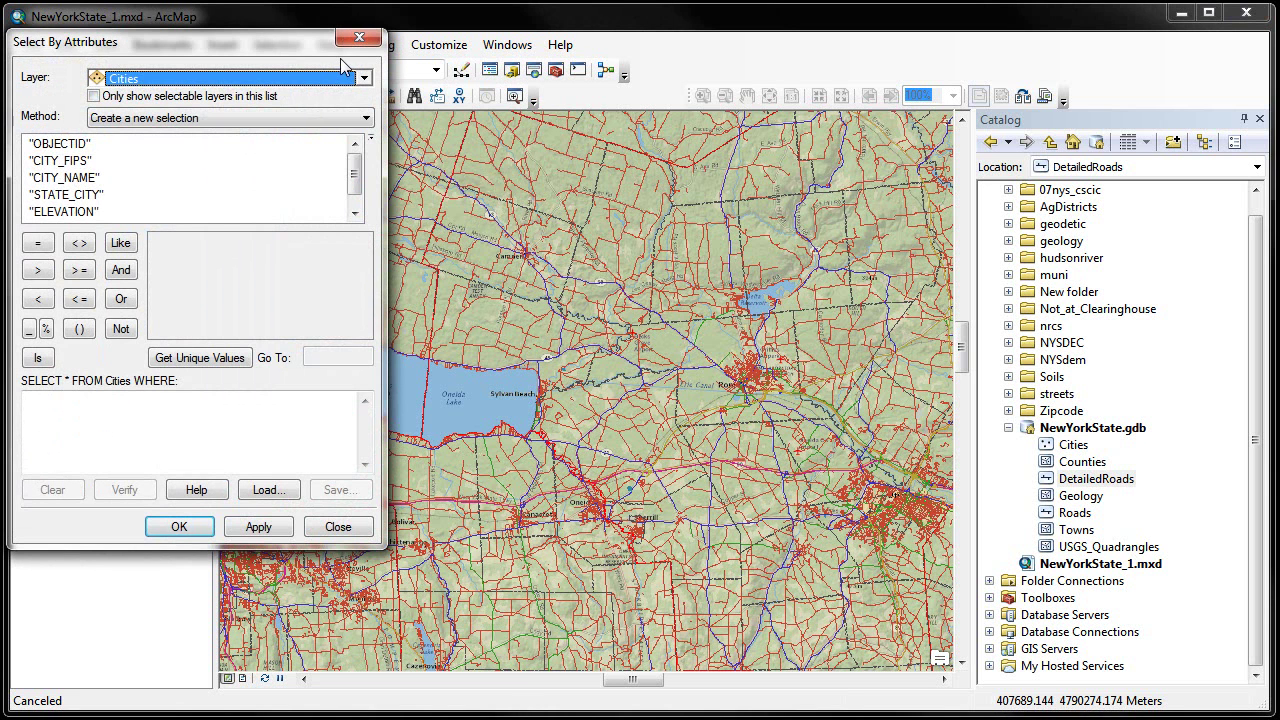
{"action": "left_click_drag", "start_coordinate": [284, 45], "coordinate": [667, 99]}
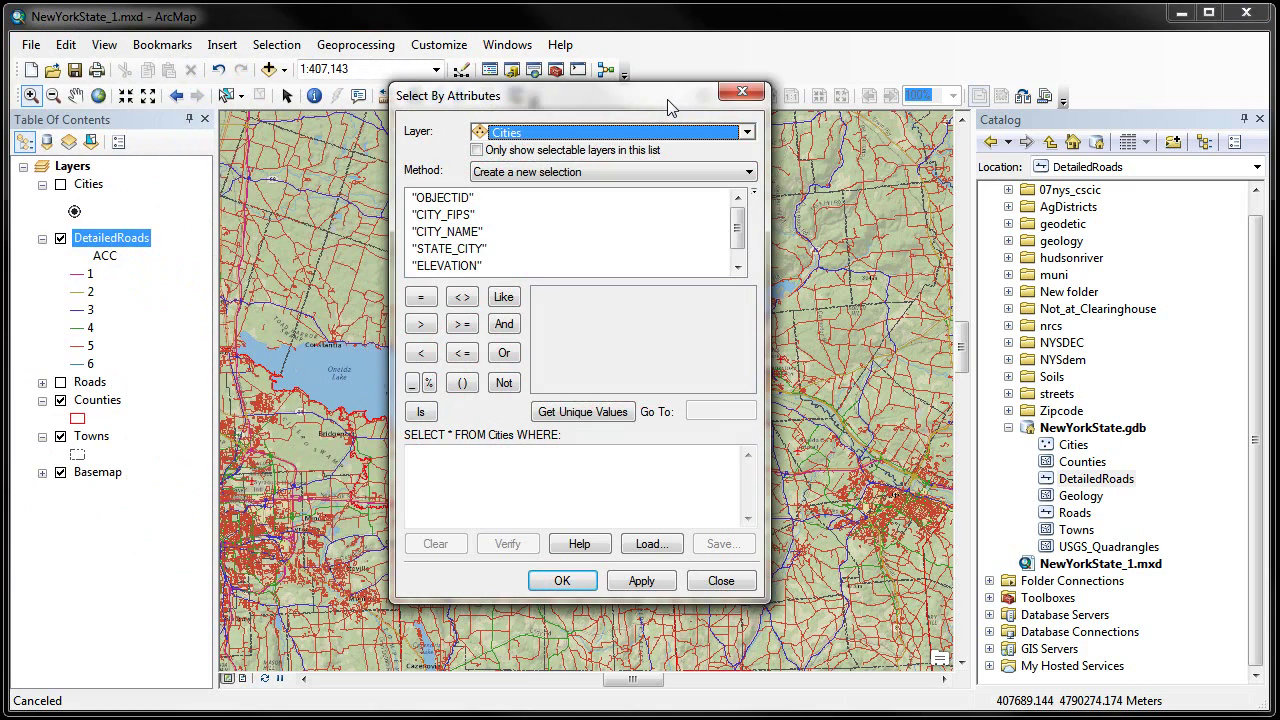
{"action": "left_click", "coordinate": [747, 133]}
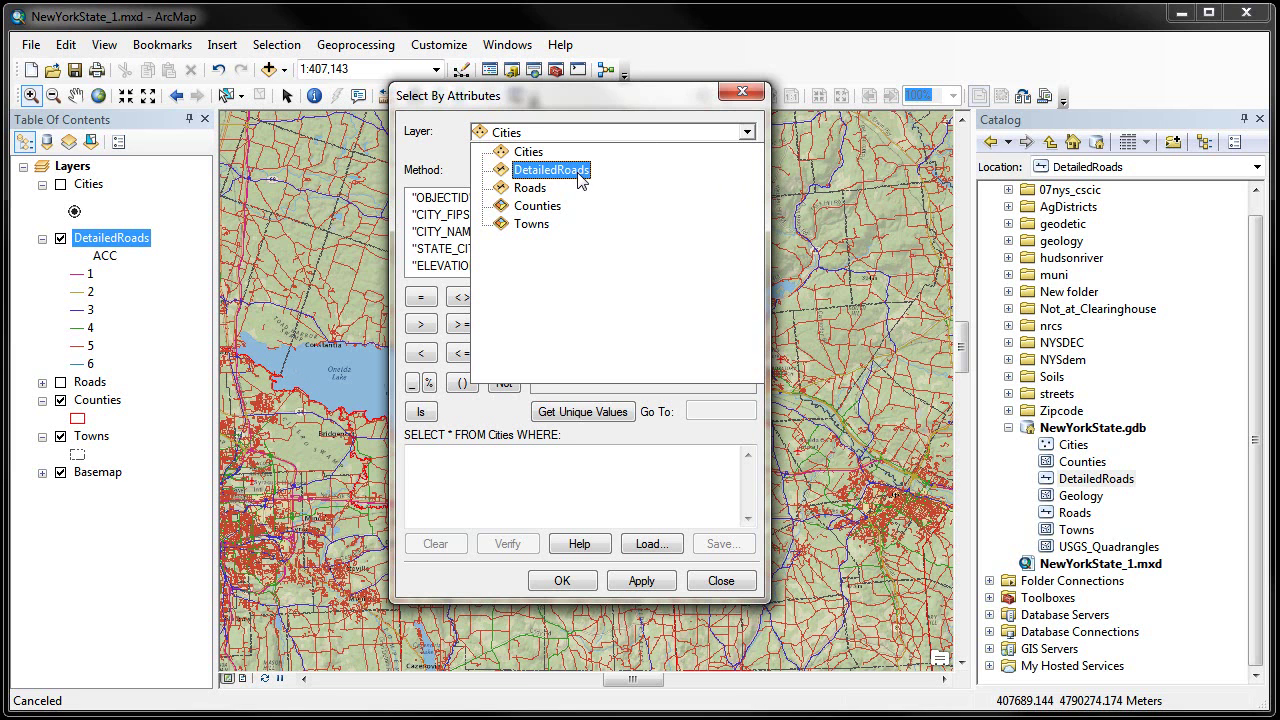
{"action": "left_click", "coordinate": [552, 170]}
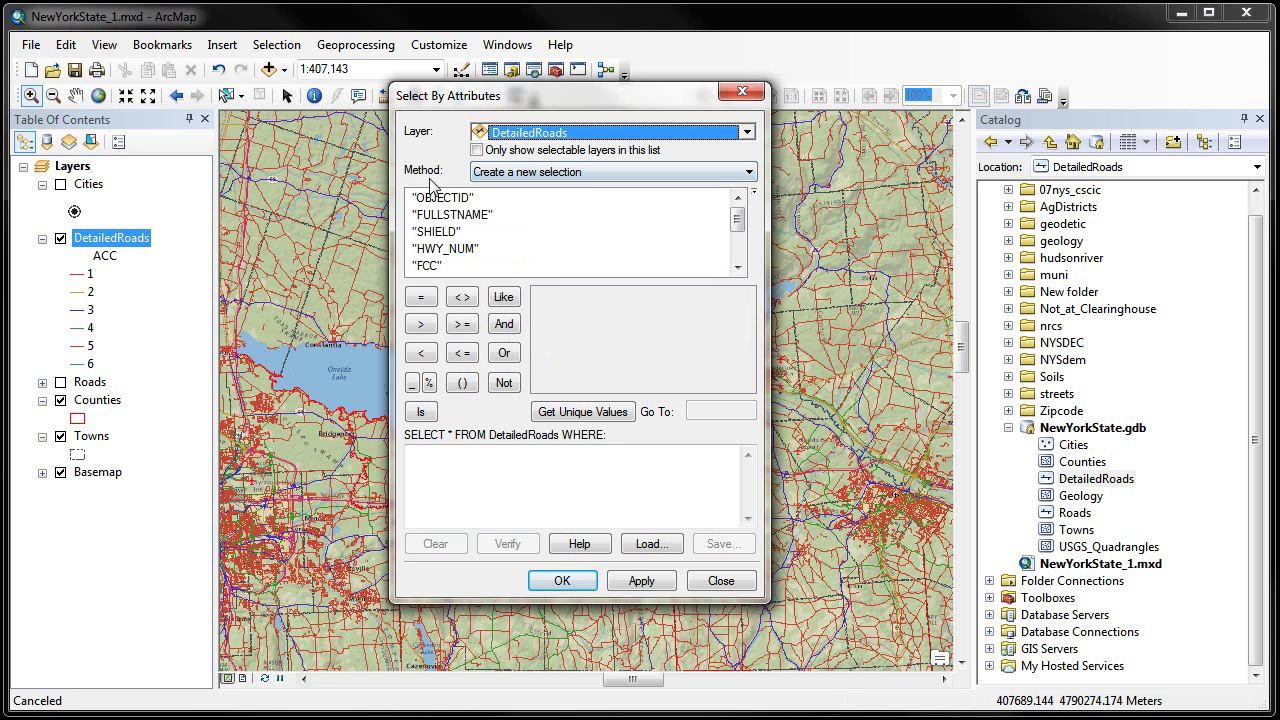
{"action": "left_click", "coordinate": [750, 173]}
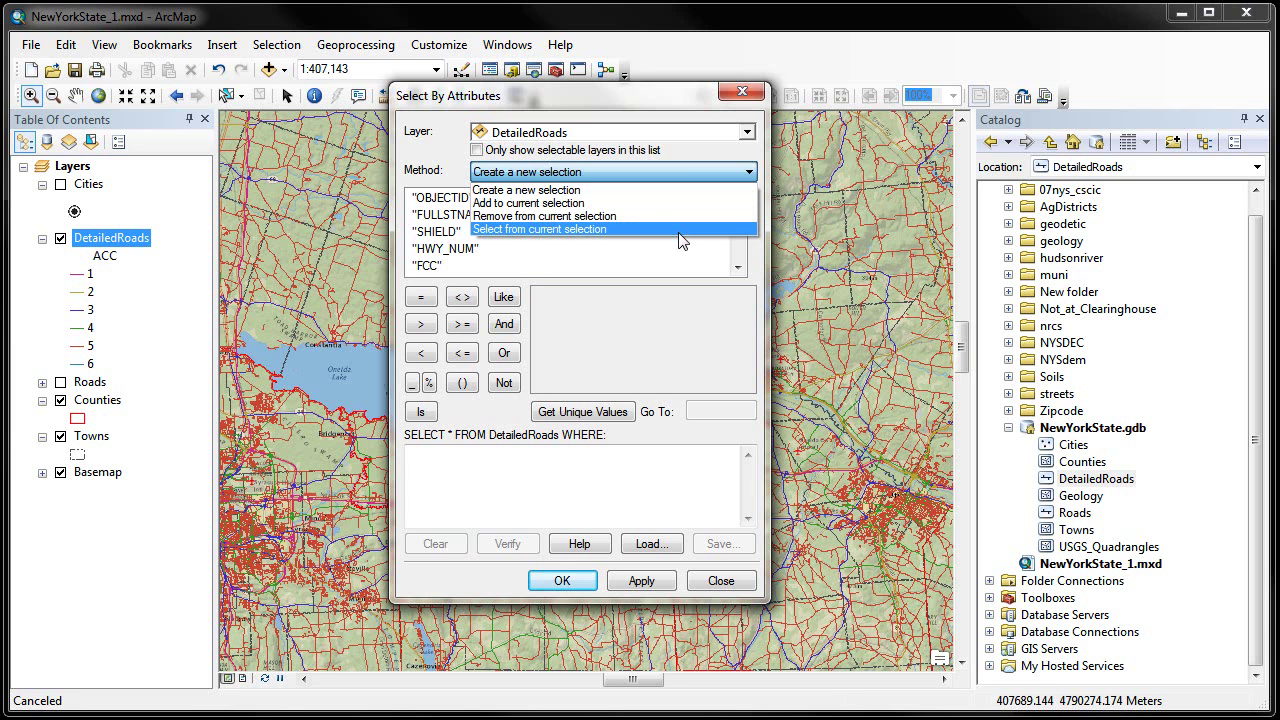
{"action": "left_click", "coordinate": [601, 168]}
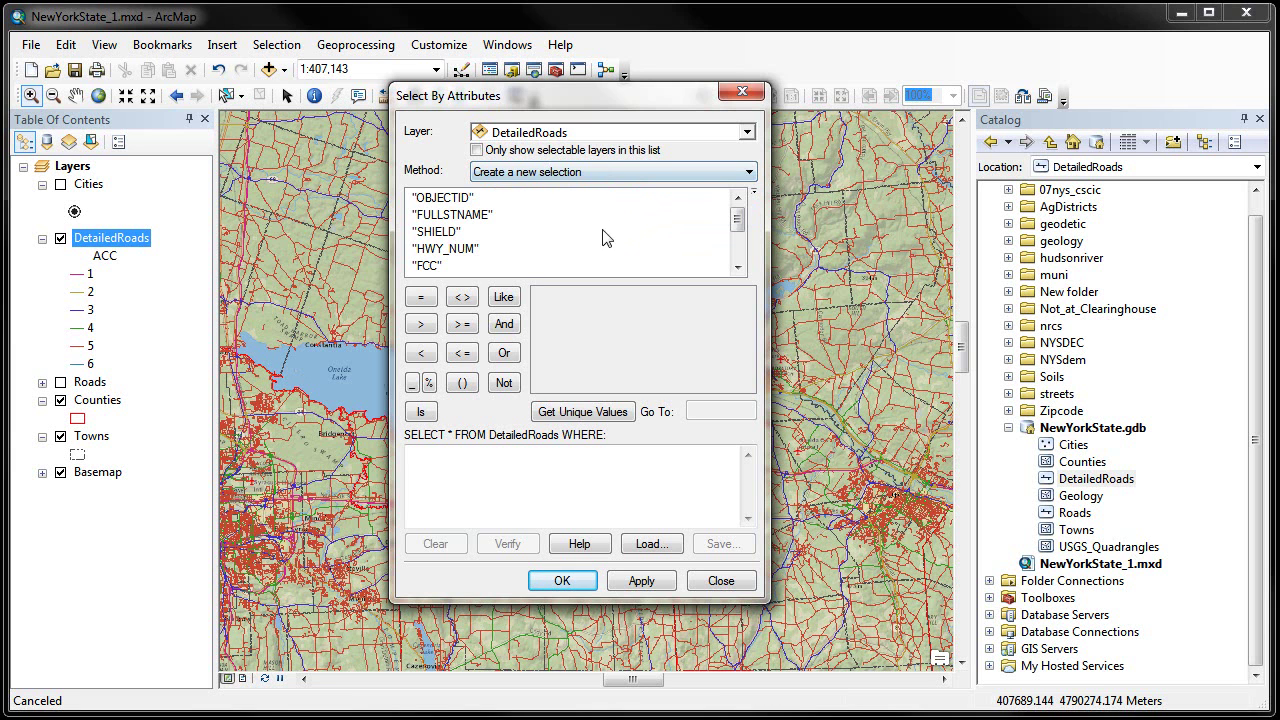
Begin the DetailedRoads selection query with the ACC field and a single equals operator.
{"action": "left_click", "coordinate": [737, 266]}
{"action": "left_click", "coordinate": [737, 266]}
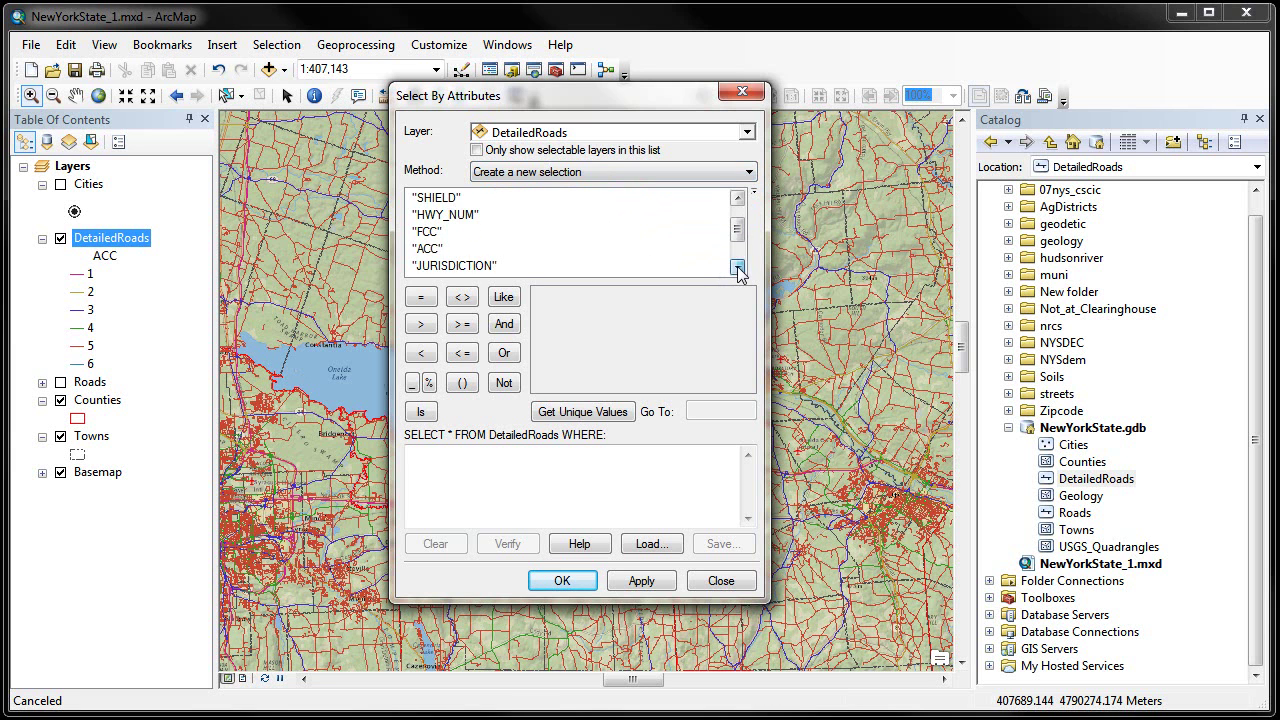
{"action": "left_click", "coordinate": [430, 249]}
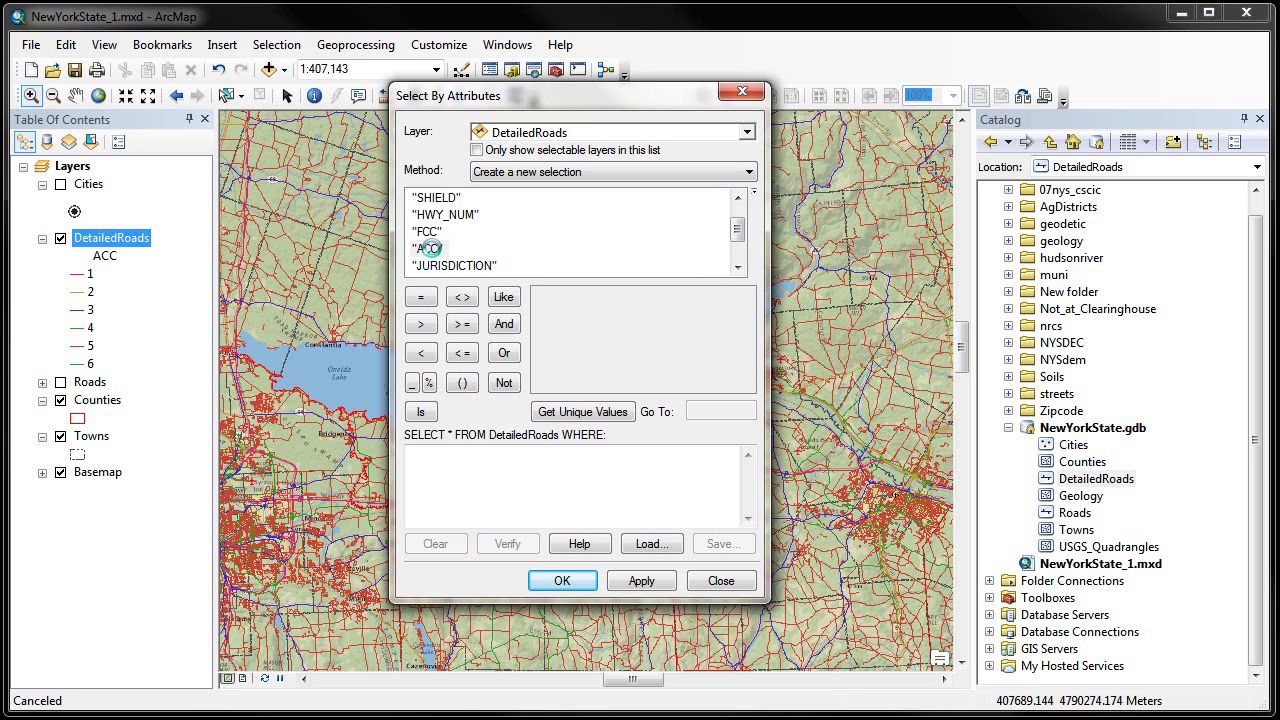
{"action": "double_click", "coordinate": [432, 250]}
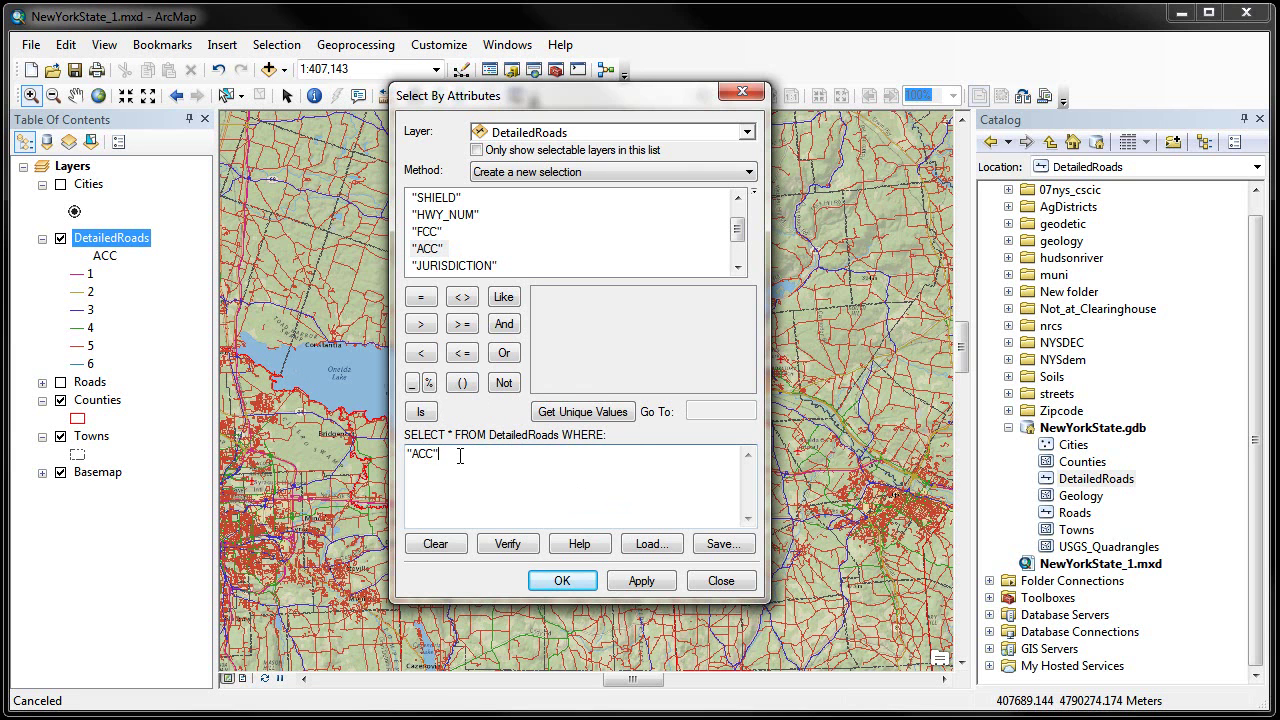
{"action": "double_click", "coordinate": [421, 299]}
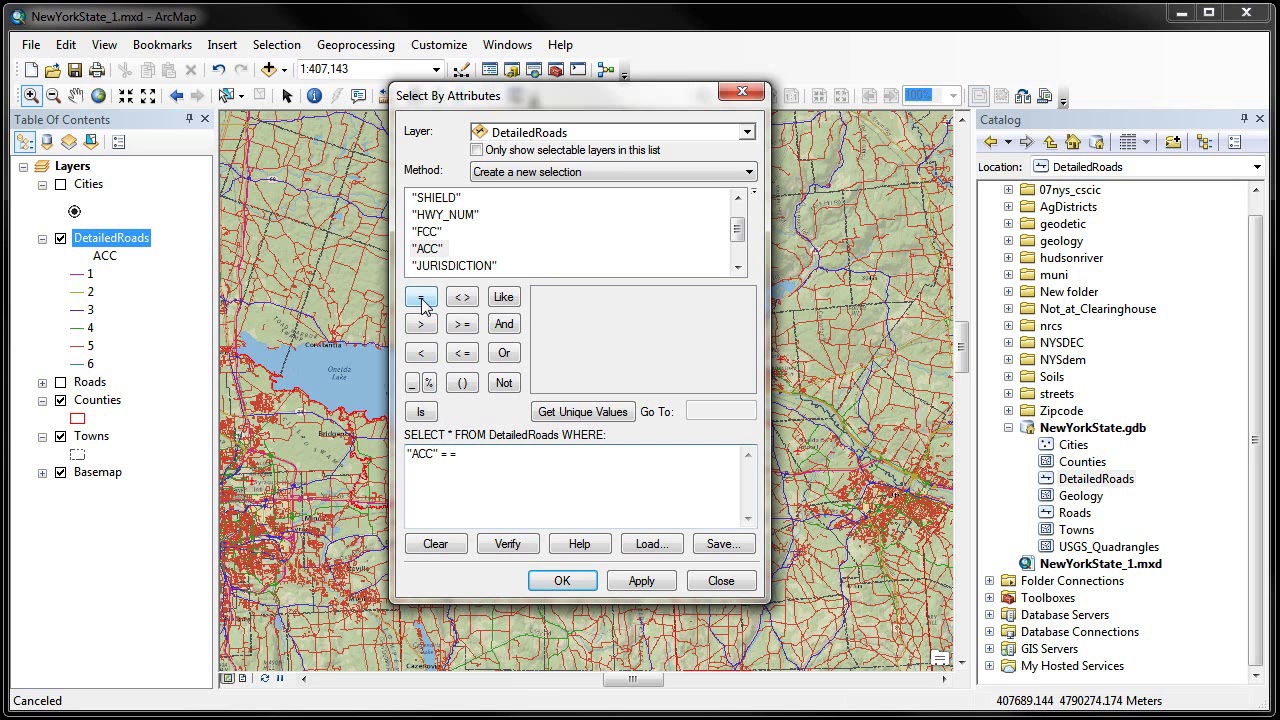
{"action": "key", "text": "BackSpace"}
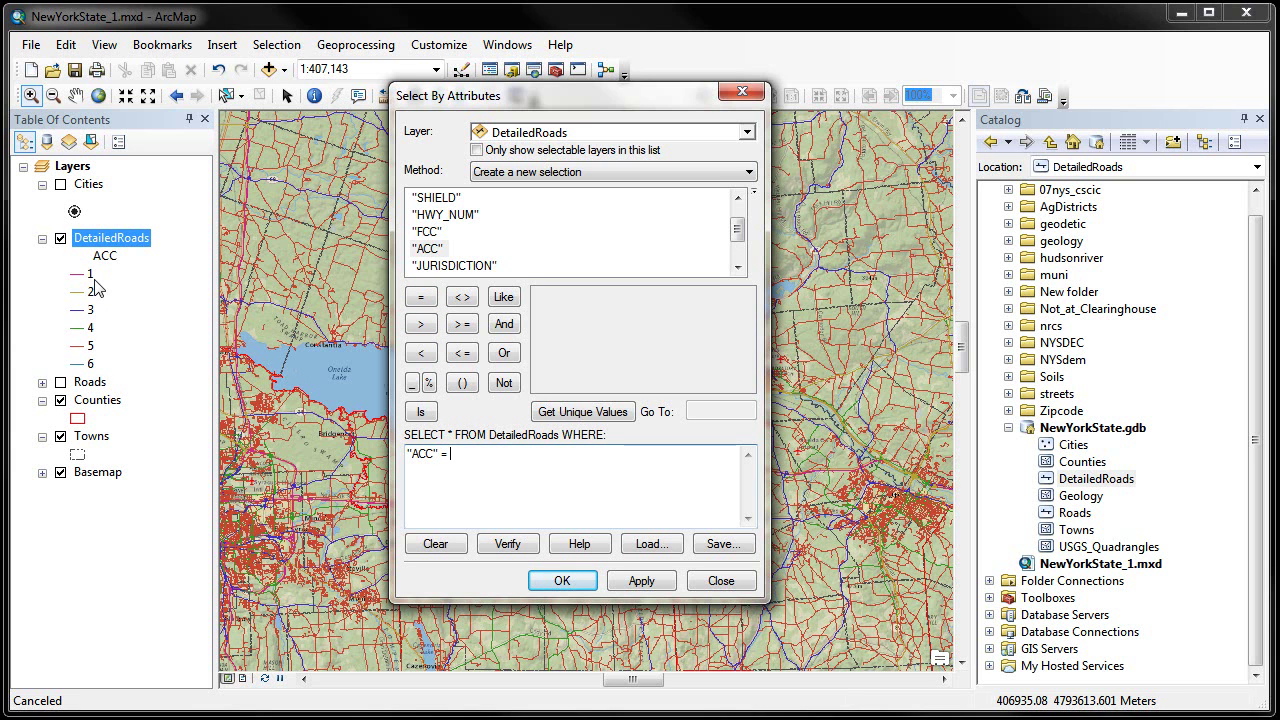
List the unique values of the ACC field and complete the query as "ACC" = '1'.
{"action": "left_click", "coordinate": [428, 249]}
{"action": "left_click", "coordinate": [428, 250]}
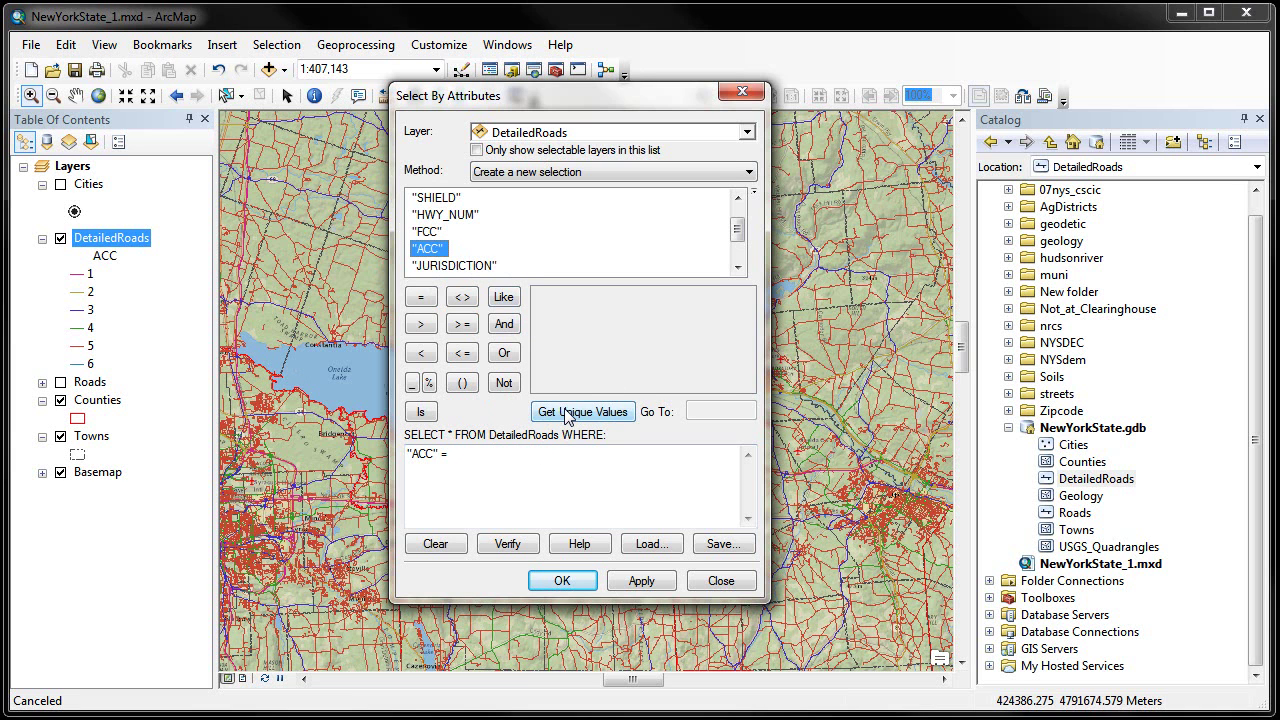
{"action": "left_click", "coordinate": [593, 418]}
{"action": "left_click", "coordinate": [593, 418]}
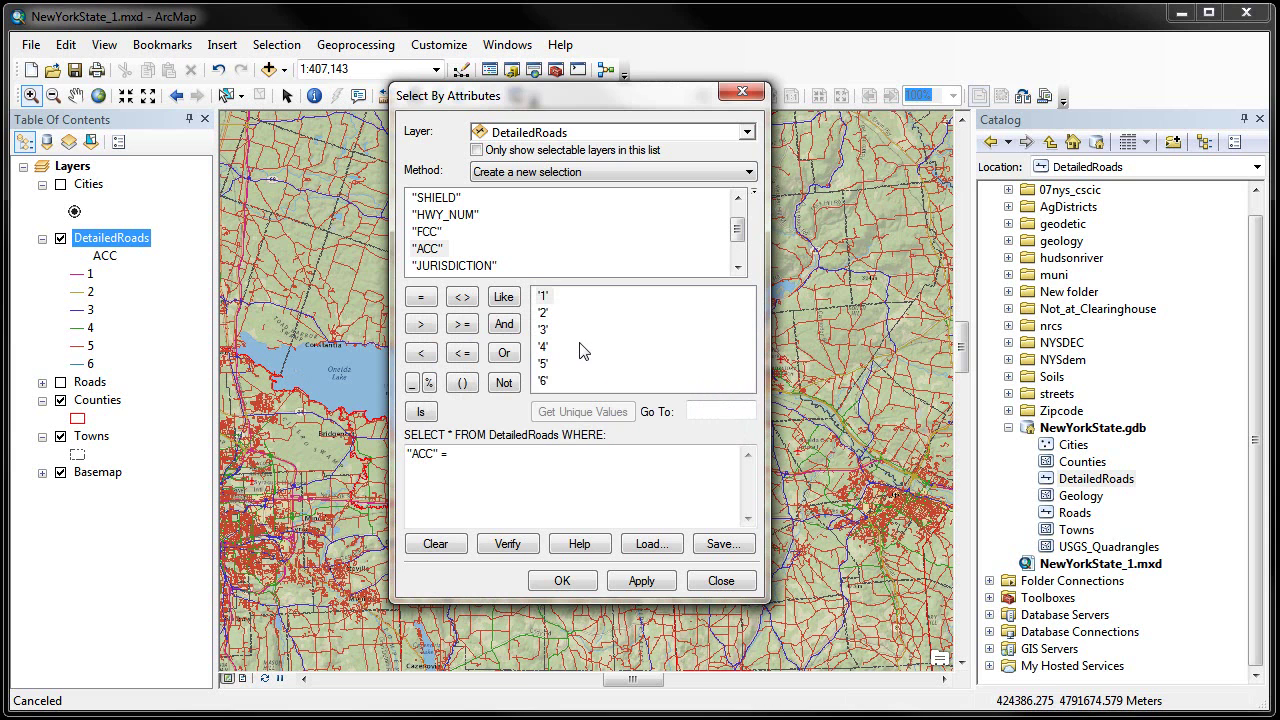
{"action": "double_click", "coordinate": [542, 298]}
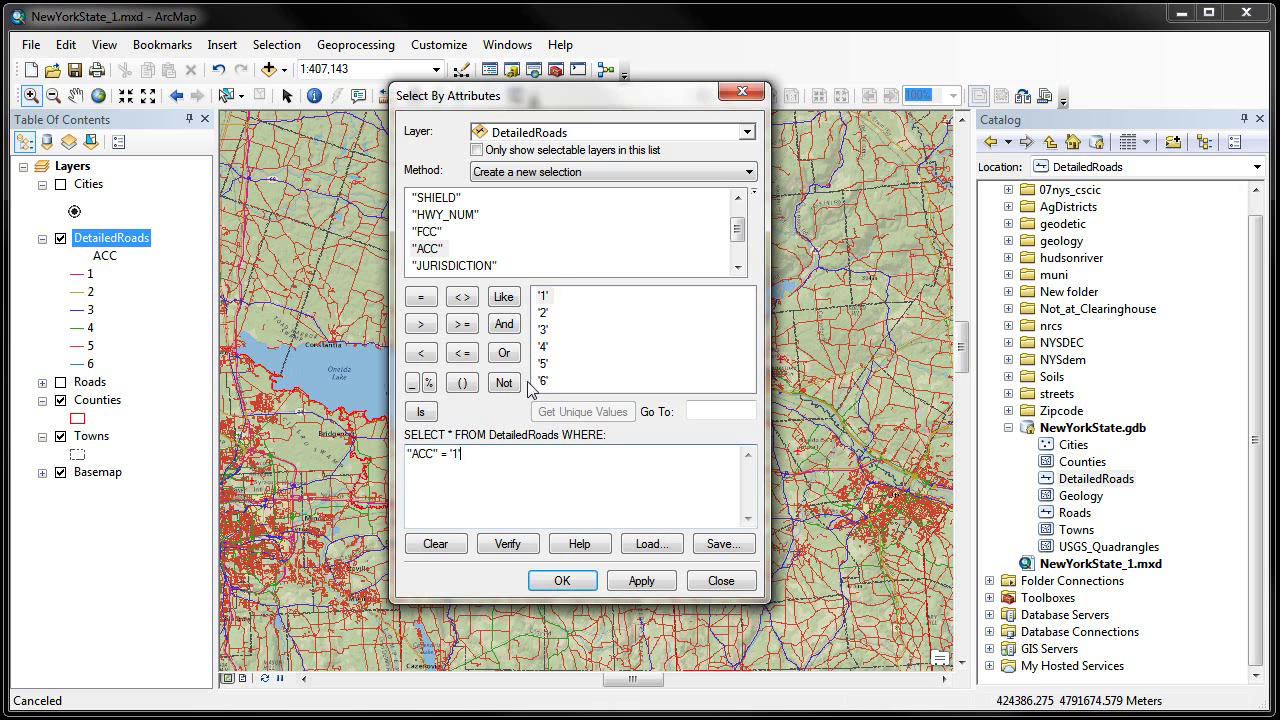
{"action": "left_click", "coordinate": [489, 455]}
{"action": "left_click_drag", "start_coordinate": [489, 455], "coordinate": [407, 455]}
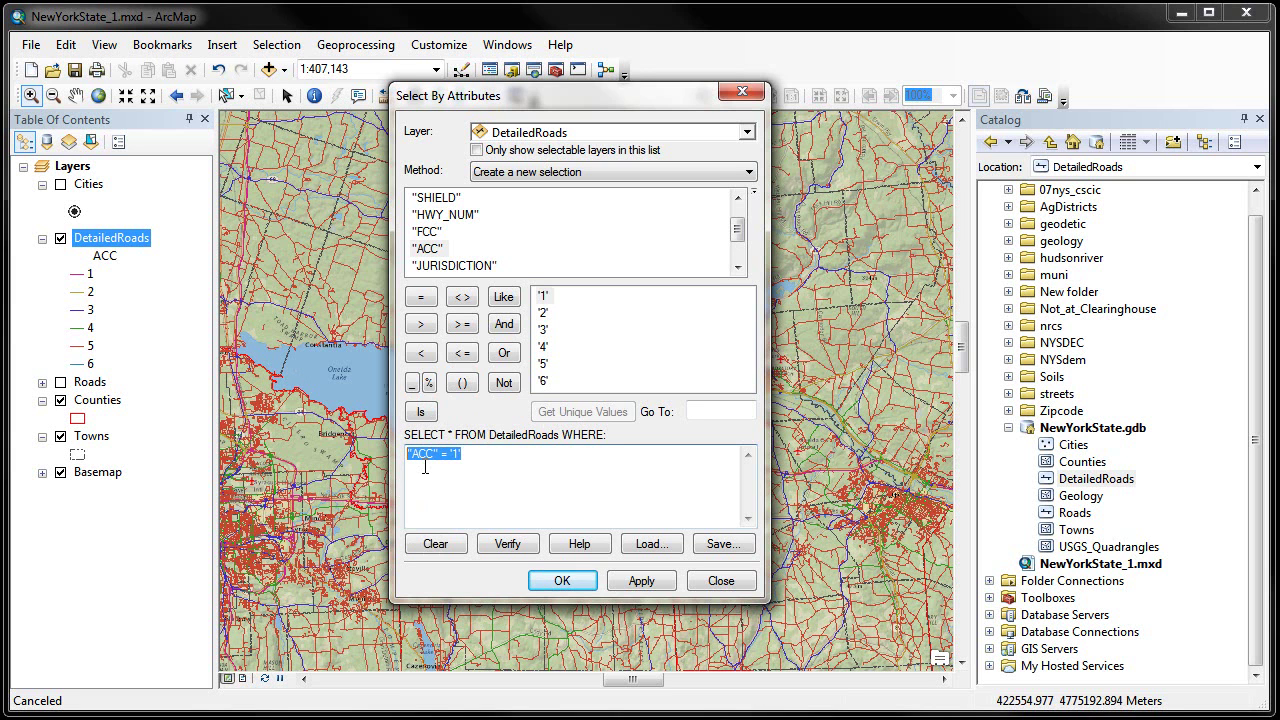
{"action": "left_click", "coordinate": [486, 455]}
Extend the query with an OR condition so it reads "ACC" = '1' OR "ACC" = '2'.
{"action": "left_click", "coordinate": [503, 354]}
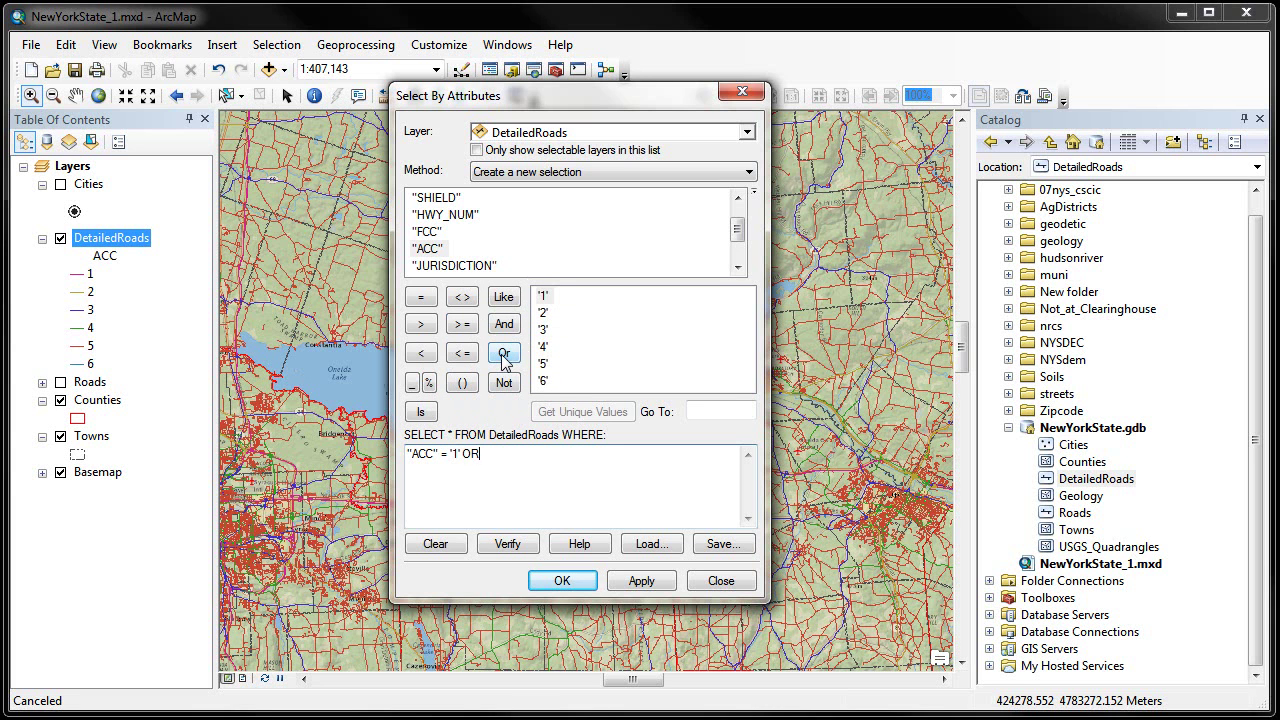
{"action": "double_click", "coordinate": [430, 255]}
{"action": "left_click", "coordinate": [421, 297]}
{"action": "left_click", "coordinate": [544, 312]}
{"action": "double_click", "coordinate": [544, 313]}
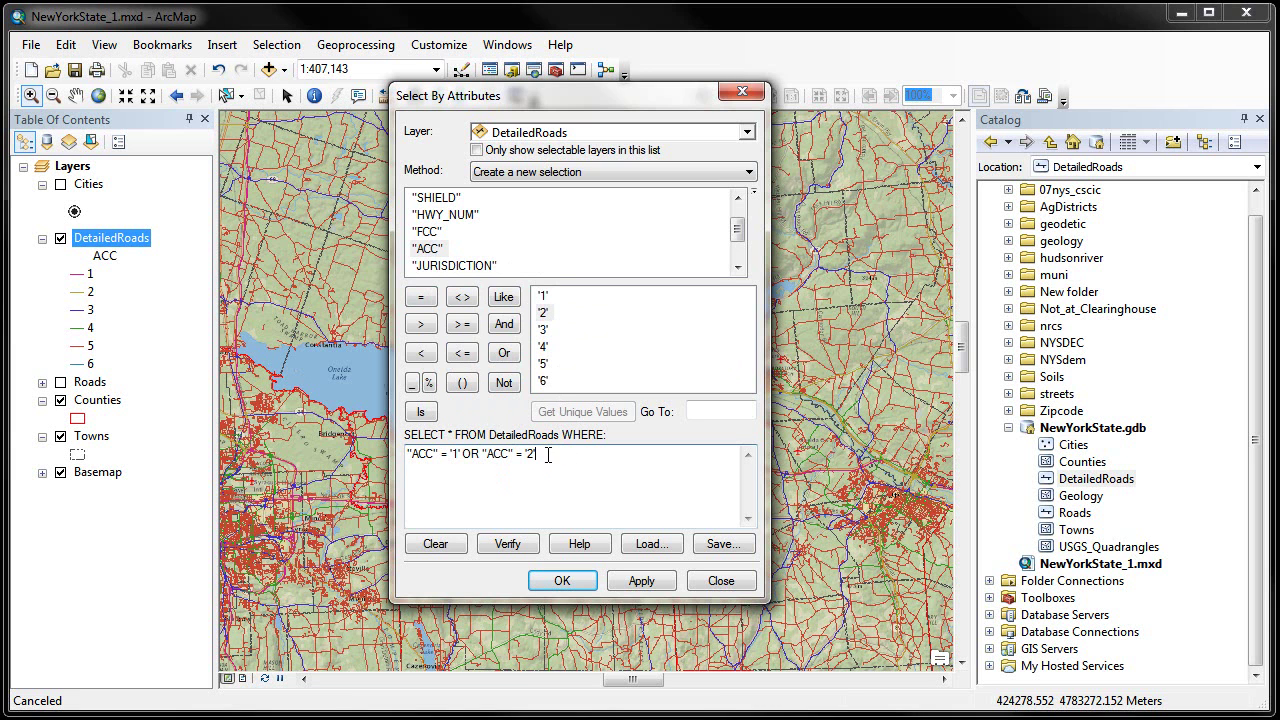
{"action": "left_click_drag", "start_coordinate": [544, 456], "coordinate": [405, 456]}
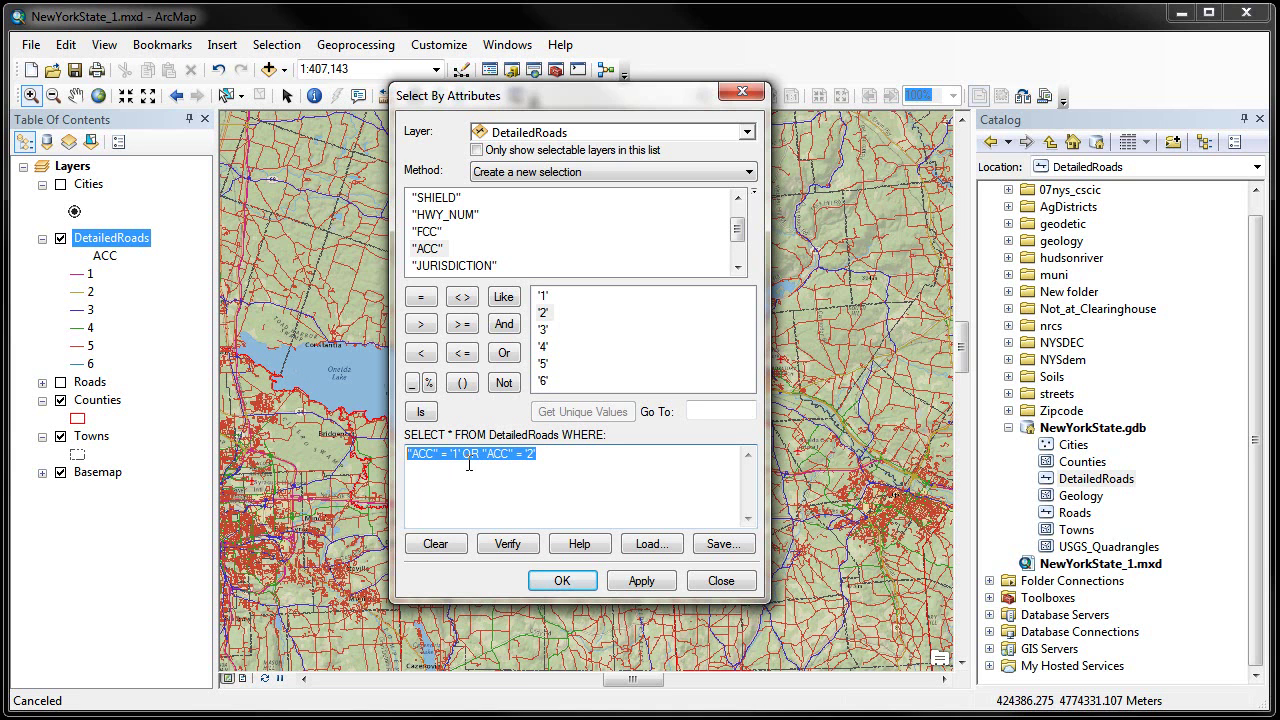
{"action": "left_click", "coordinate": [558, 461]}
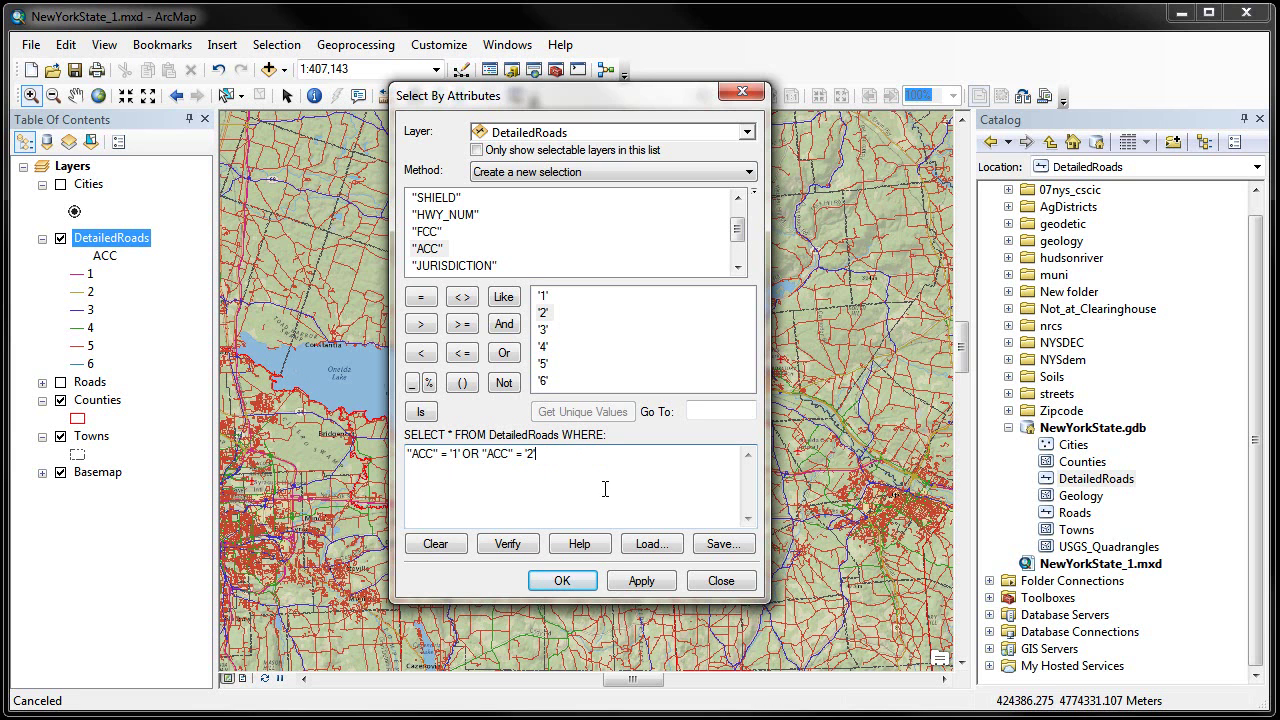
Run the attribute selection on DetailedRoads, close the dialog and show the map at full extent.
{"action": "left_click", "coordinate": [652, 582]}
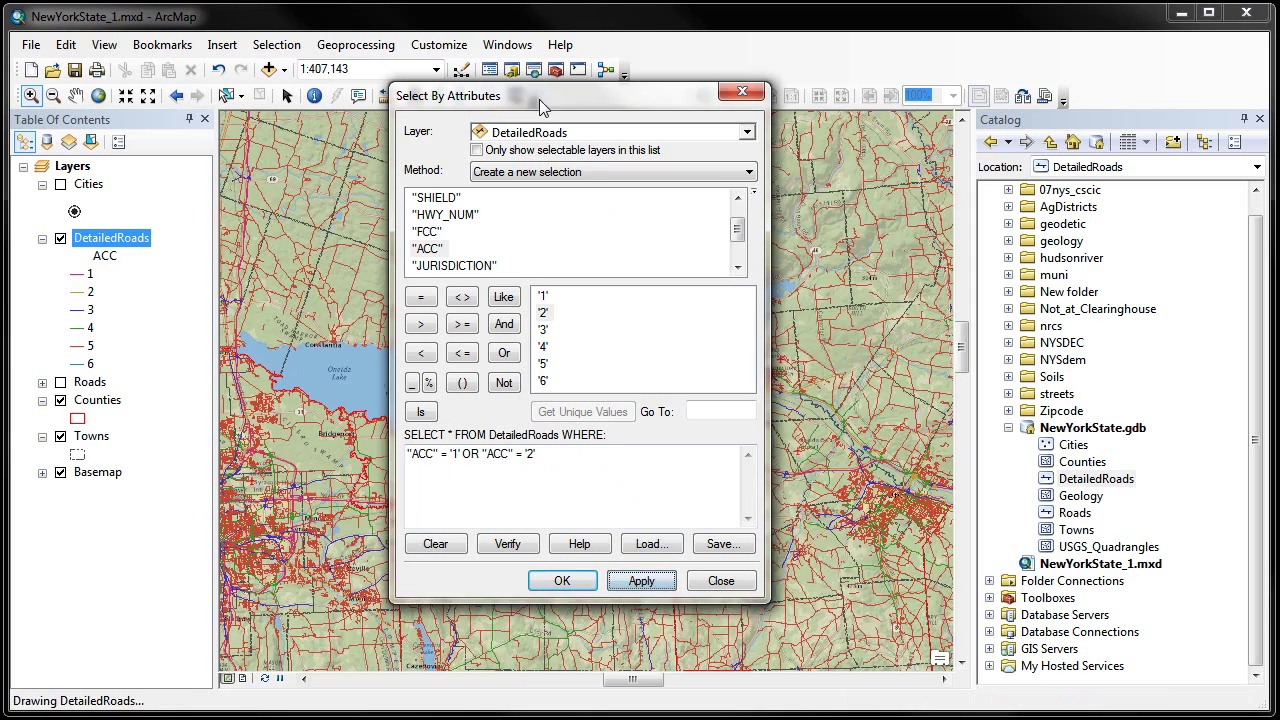
{"action": "left_click_drag", "start_coordinate": [539, 99], "coordinate": [952, 133]}
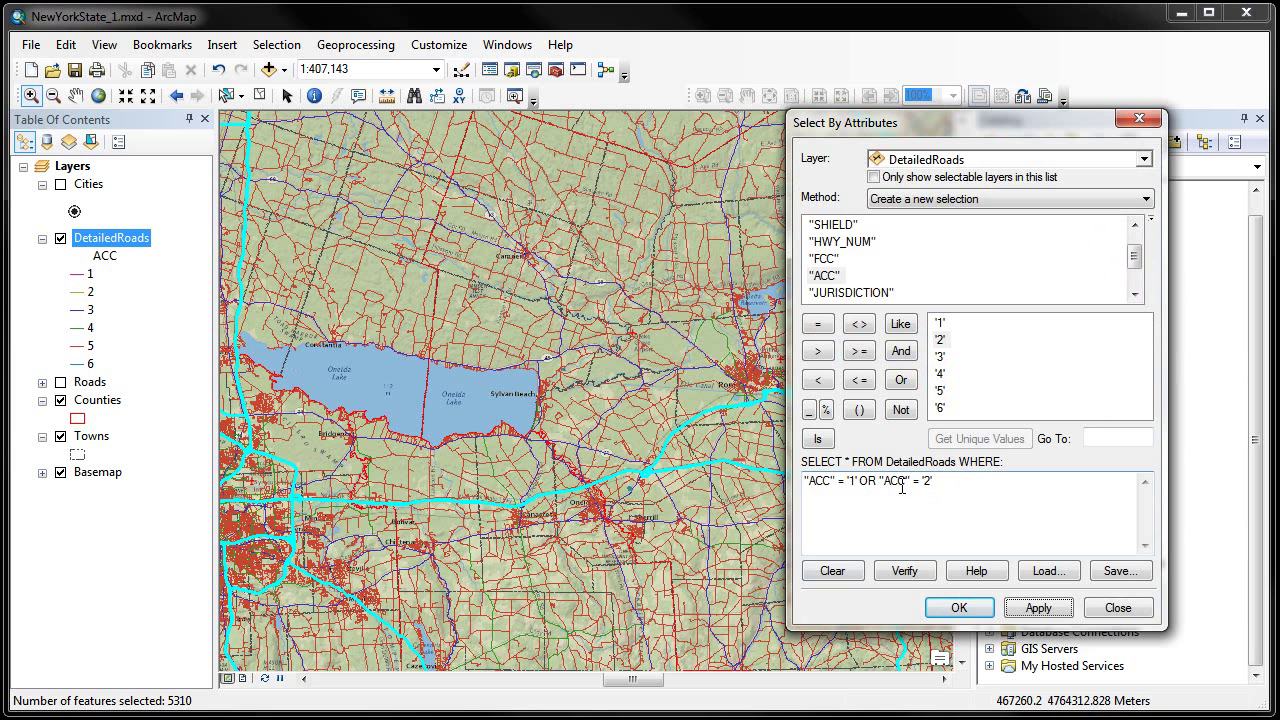
{"action": "left_click", "coordinate": [946, 482]}
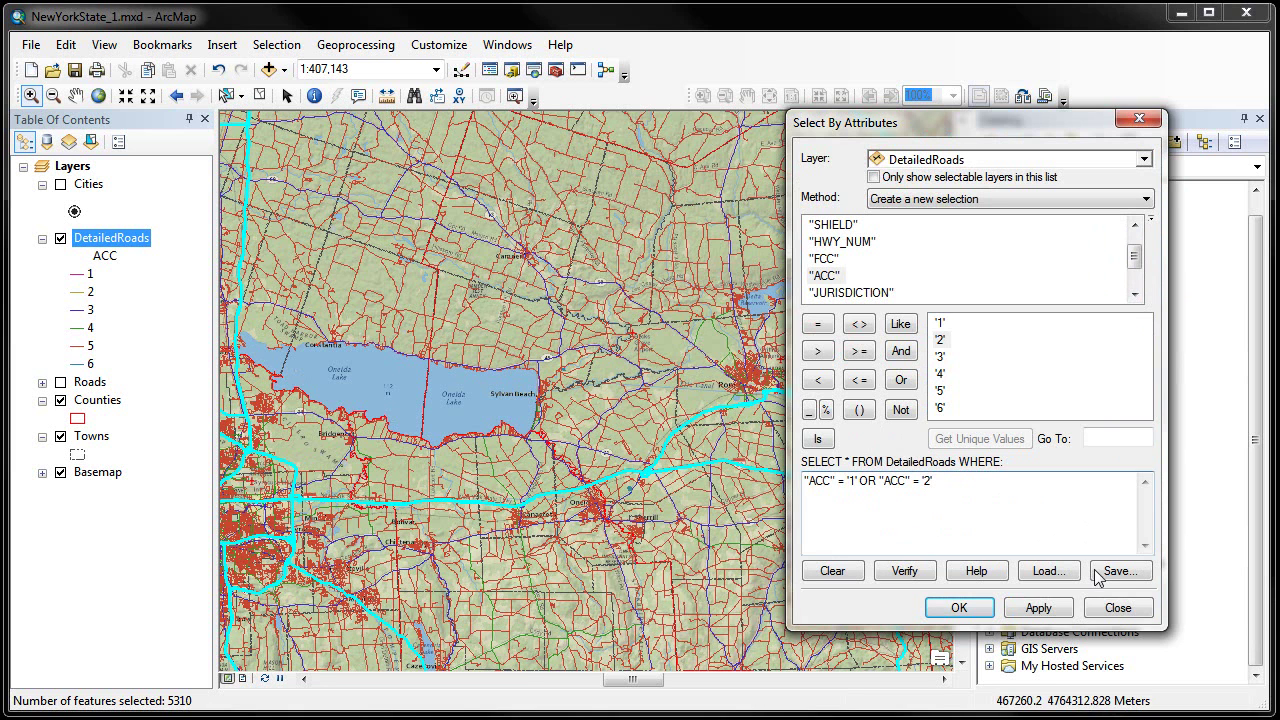
{"action": "left_click", "coordinate": [960, 608]}
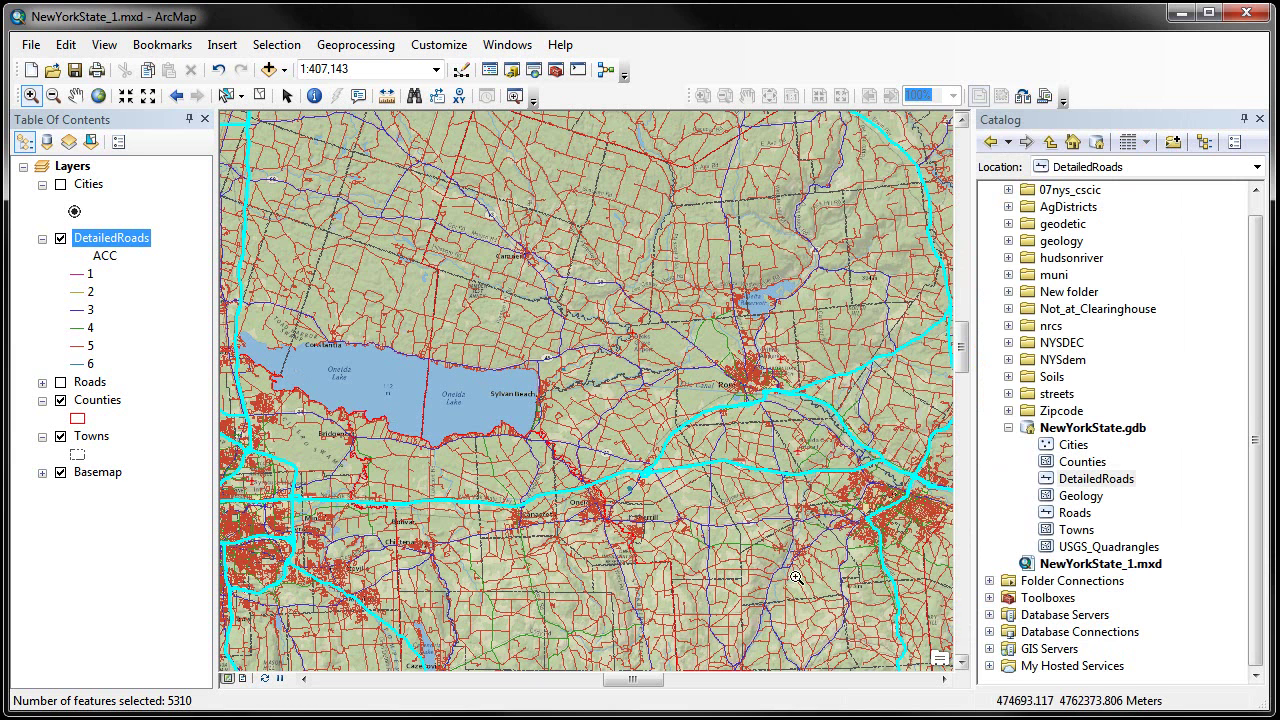
{"action": "left_click", "coordinate": [98, 96]}
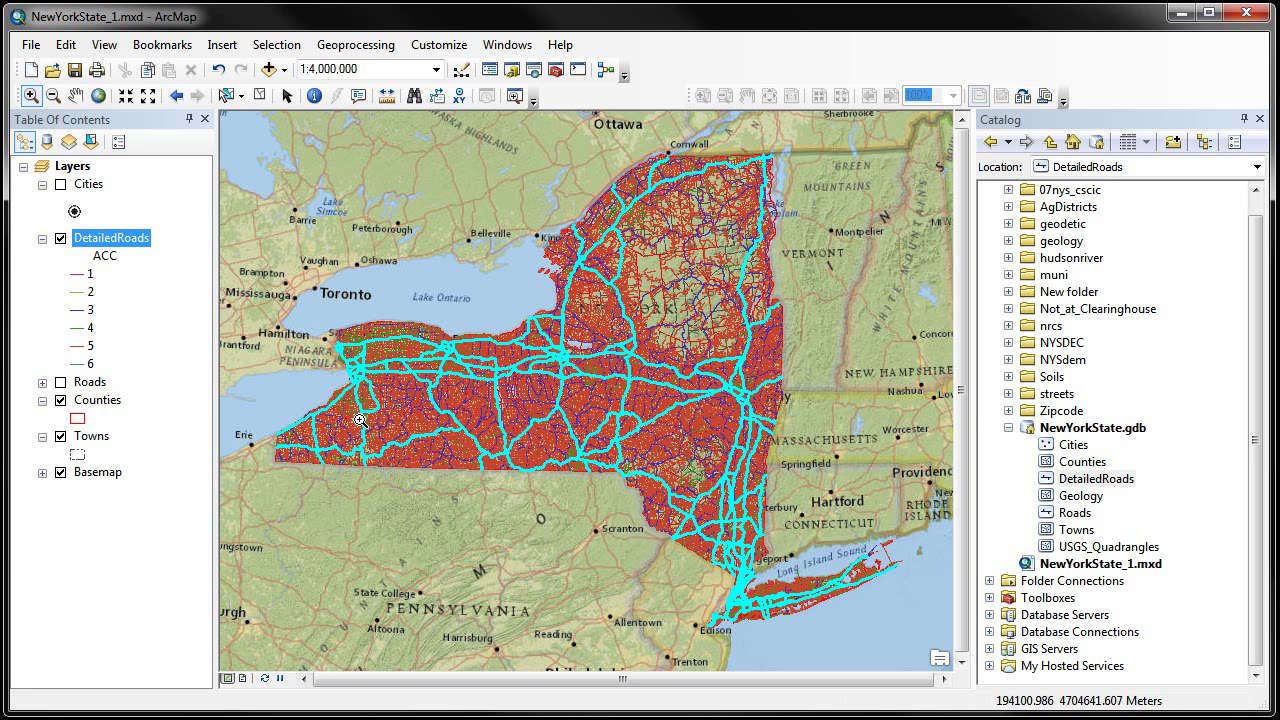
Open the Export Data dialog for the DetailedRoads layer.
{"action": "left_click", "coordinate": [114, 240]}
{"action": "left_click", "coordinate": [116, 238]}
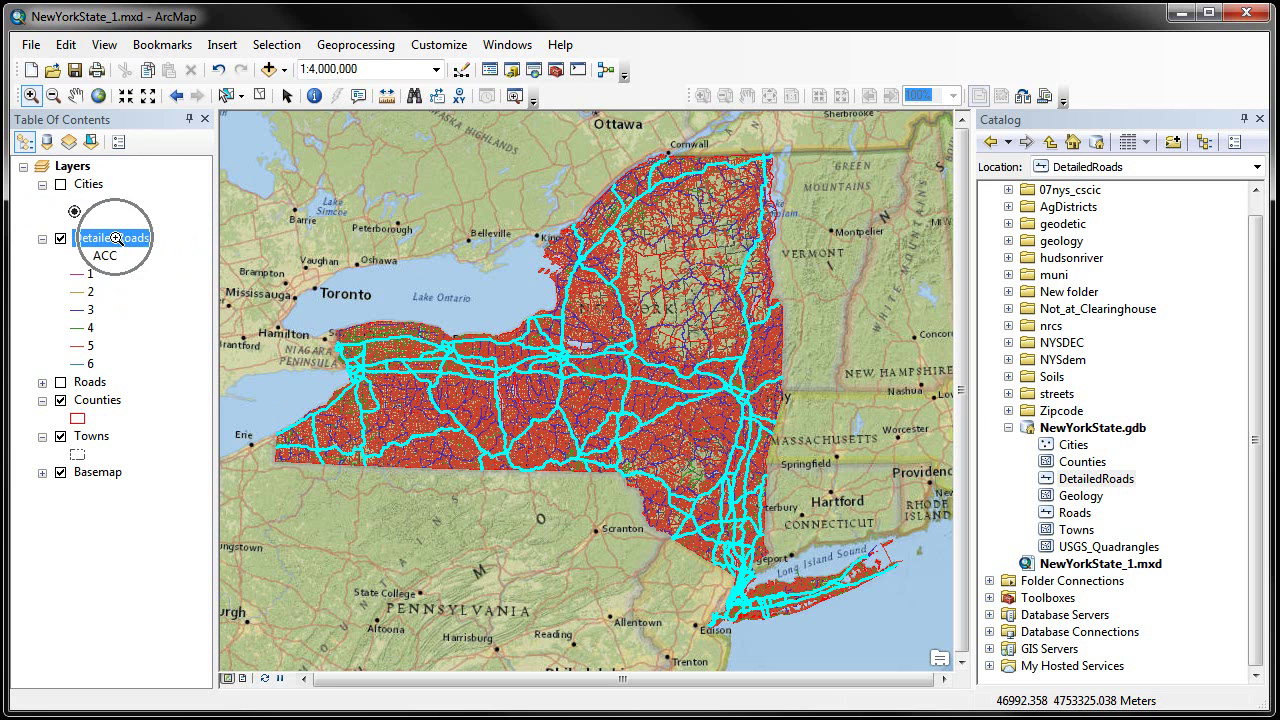
{"action": "right_click", "coordinate": [118, 244]}
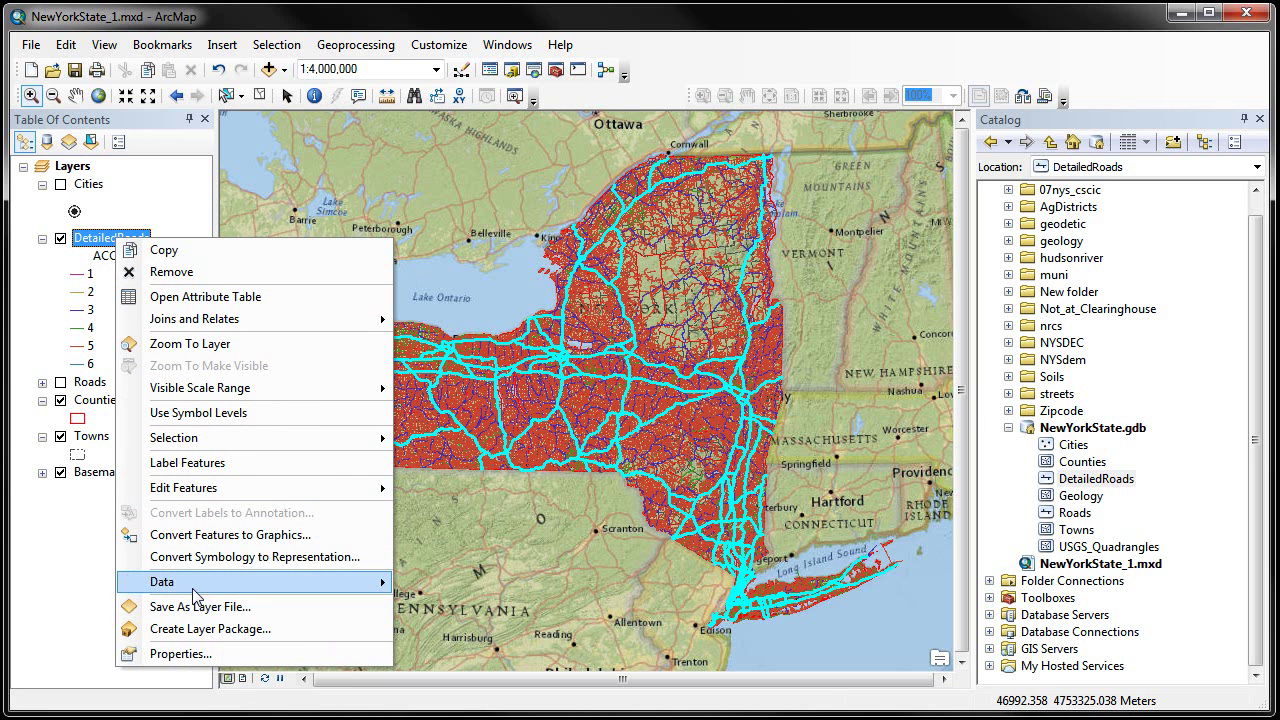
{"action": "mouse_move", "coordinate": [194, 590]}
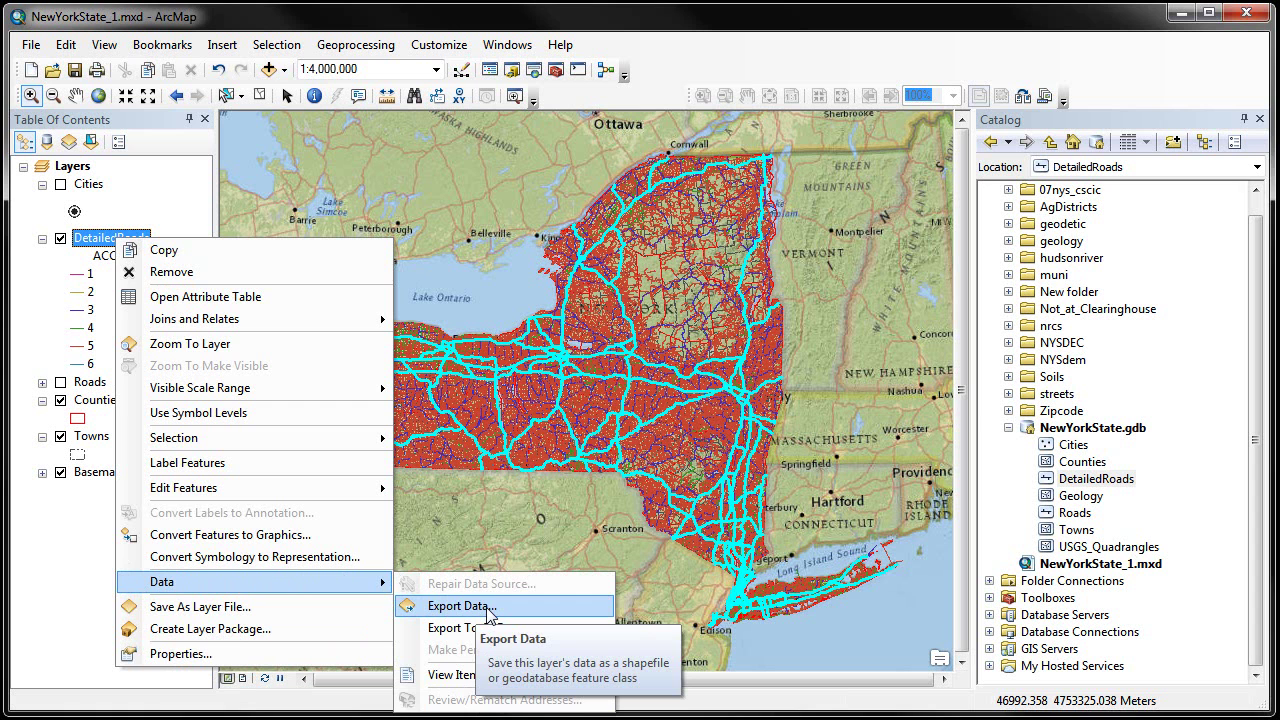
{"action": "left_click", "coordinate": [488, 607]}
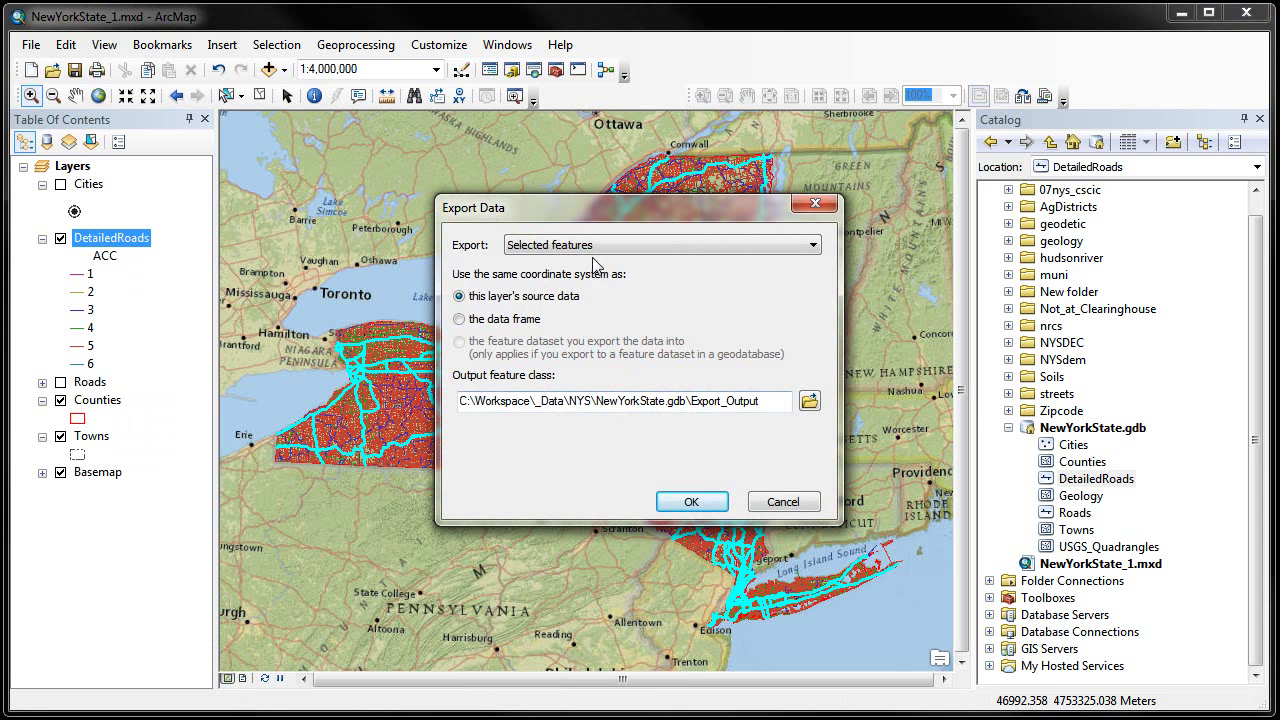
Keep the export on selected features with the layer's source data coordinate system, and browse for the output location.
{"action": "left_click", "coordinate": [587, 250]}
{"action": "left_click_drag", "start_coordinate": [577, 215], "coordinate": [630, 215]}
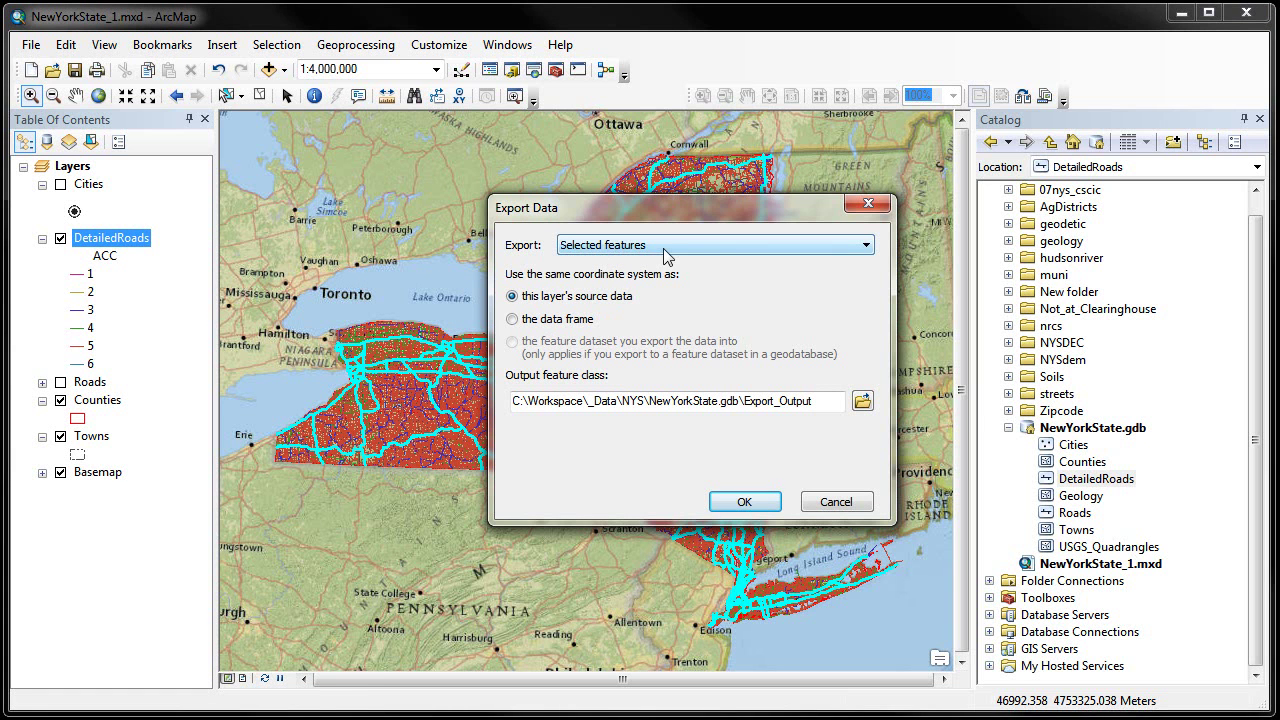
{"action": "left_click", "coordinate": [868, 249]}
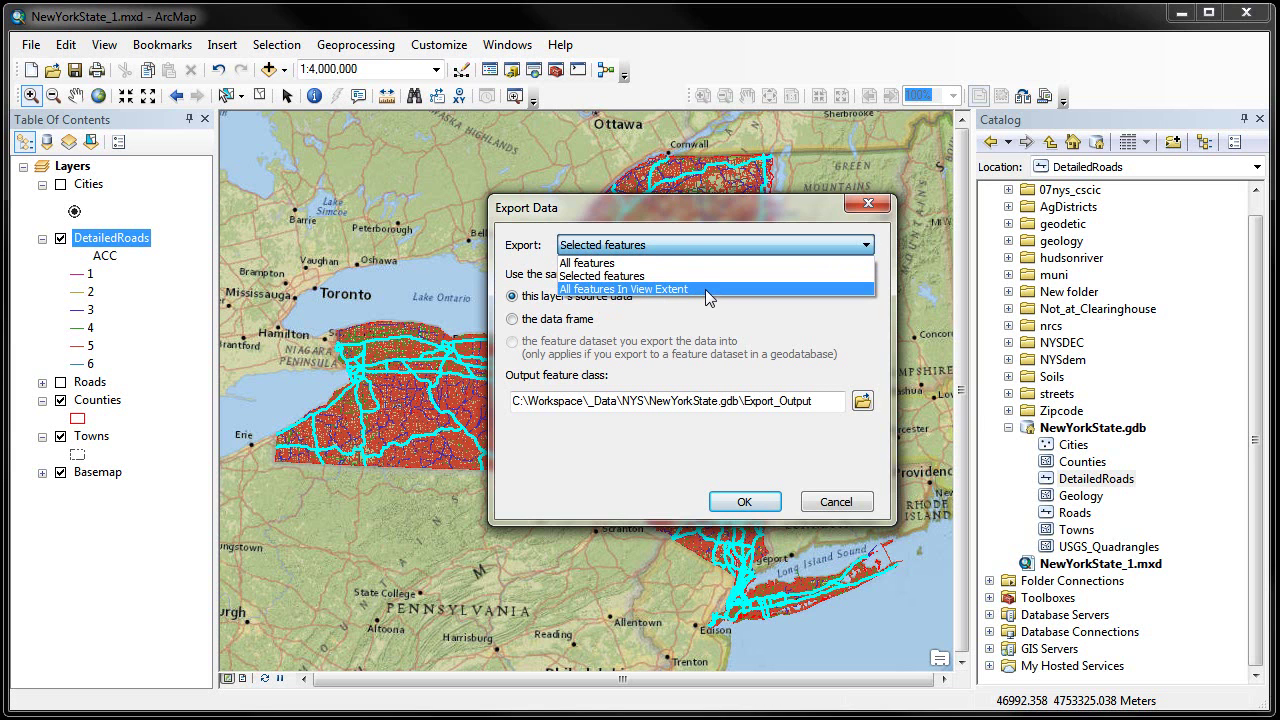
{"action": "left_click", "coordinate": [638, 245]}
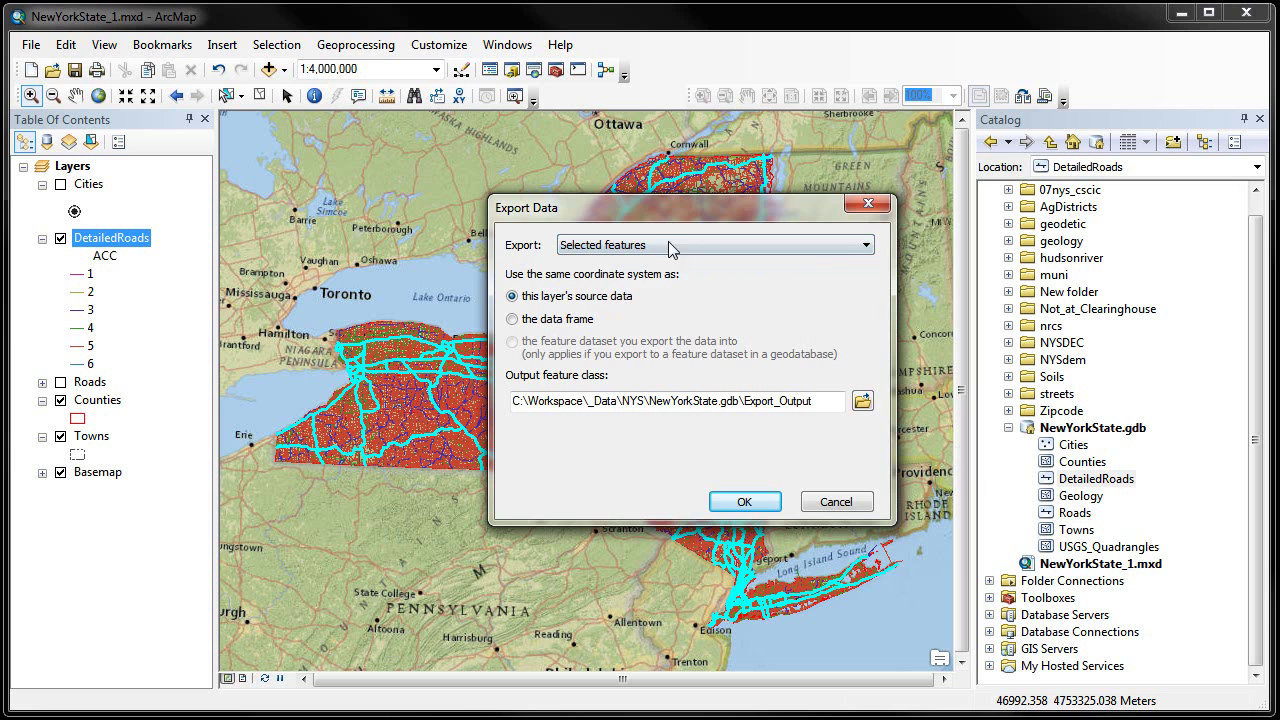
{"action": "left_click", "coordinate": [538, 322]}
{"action": "left_click", "coordinate": [516, 298]}
{"action": "left_click", "coordinate": [774, 403]}
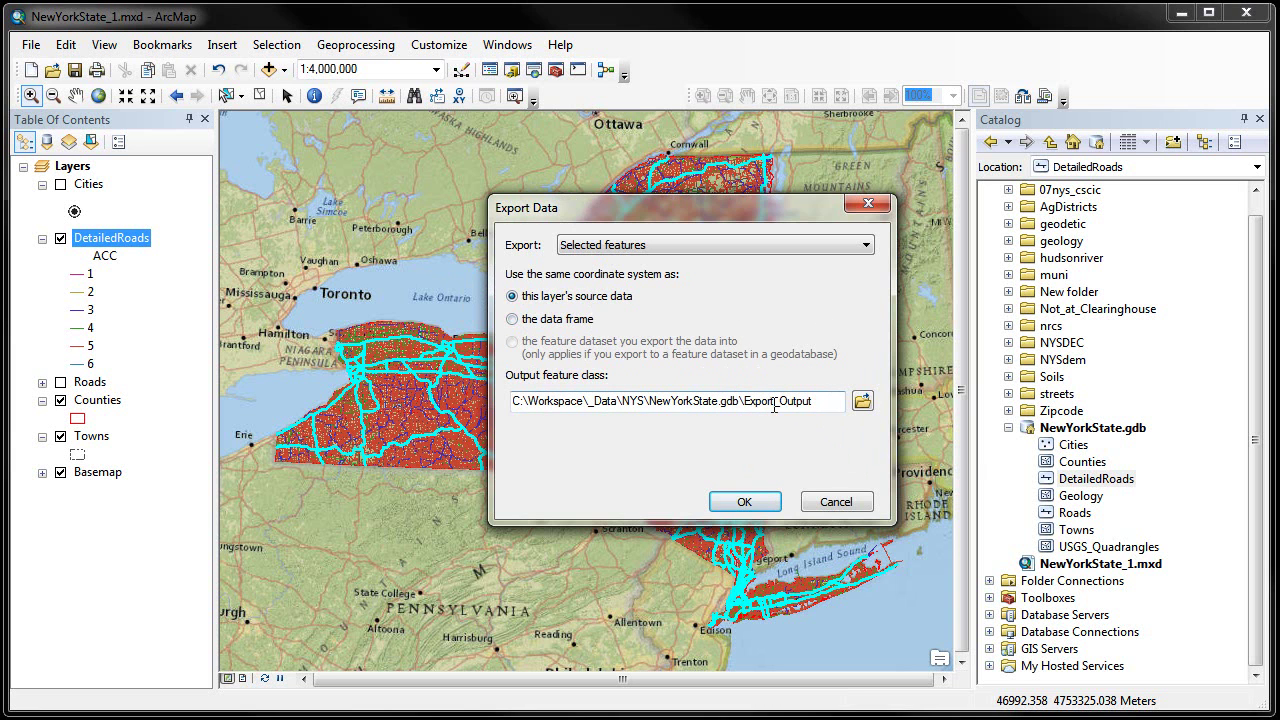
{"action": "left_click", "coordinate": [862, 401]}
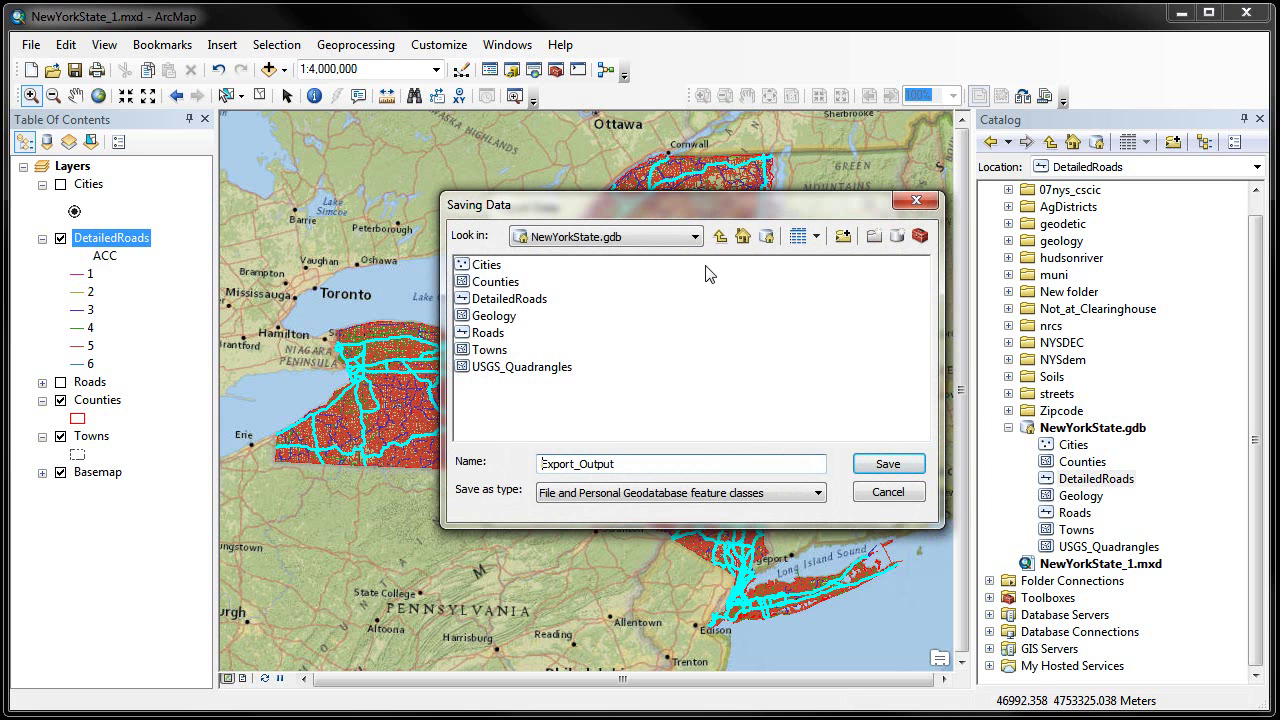
Set the output type to Shapefile and browse to the Home - _Data\NYS folder.
{"action": "left_click", "coordinate": [720, 237]}
{"action": "left_click", "coordinate": [720, 238]}
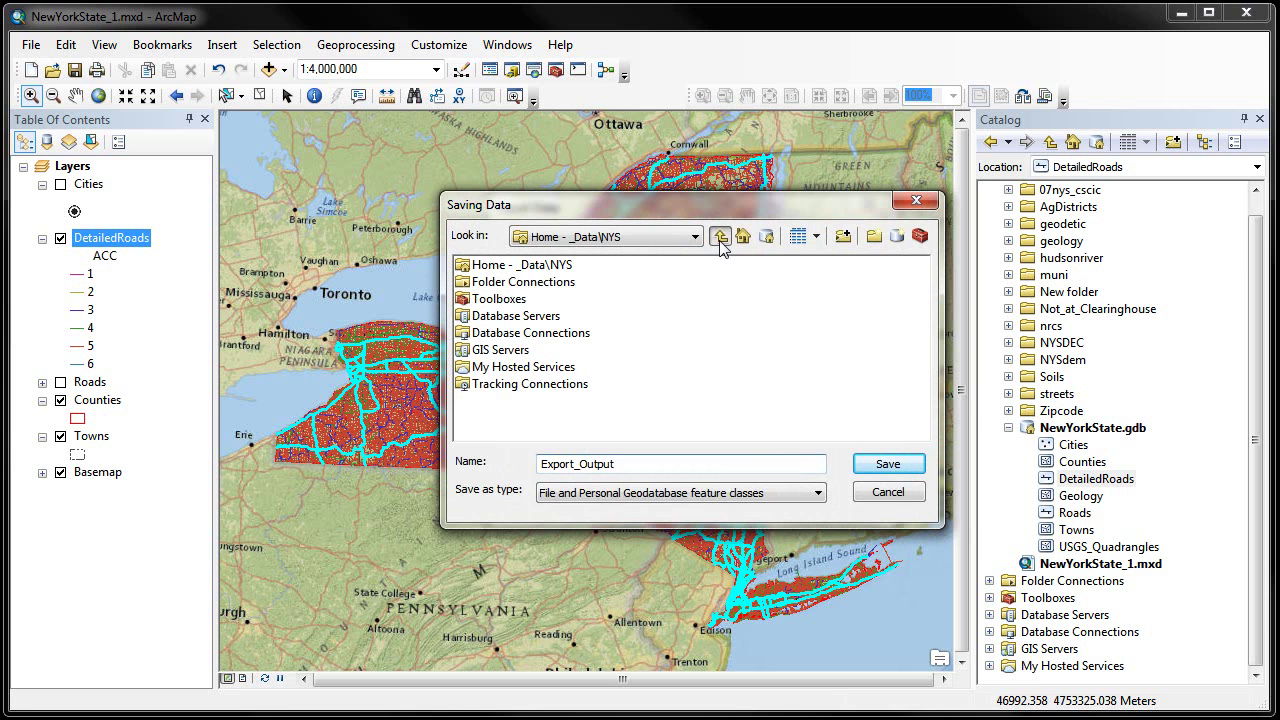
{"action": "left_click", "coordinate": [815, 493]}
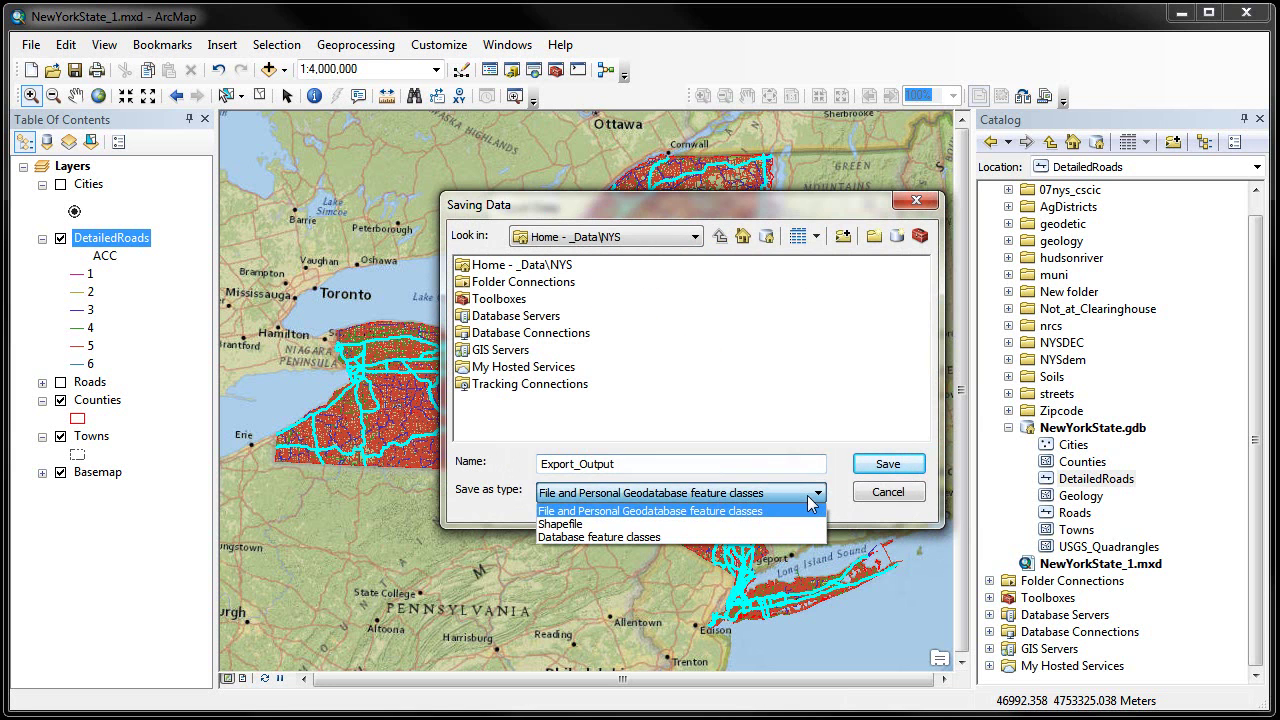
{"action": "left_click", "coordinate": [612, 524]}
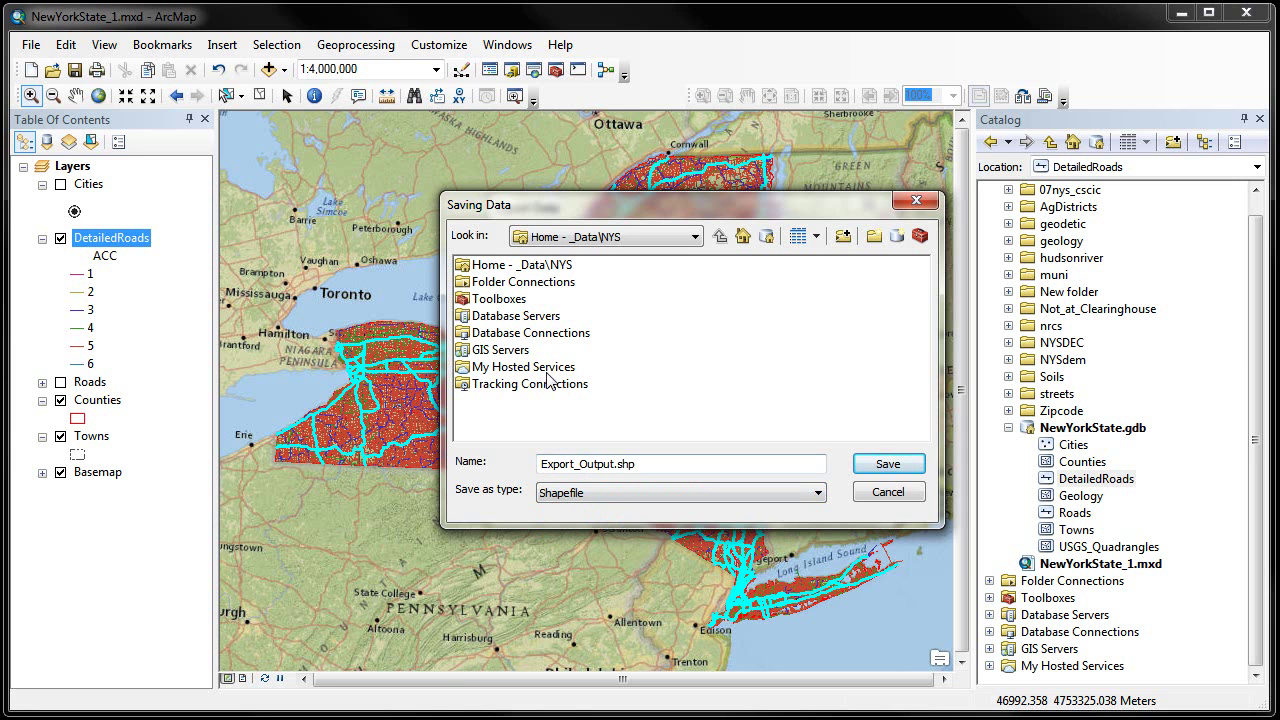
{"action": "left_click_drag", "start_coordinate": [630, 464], "coordinate": [526, 474]}
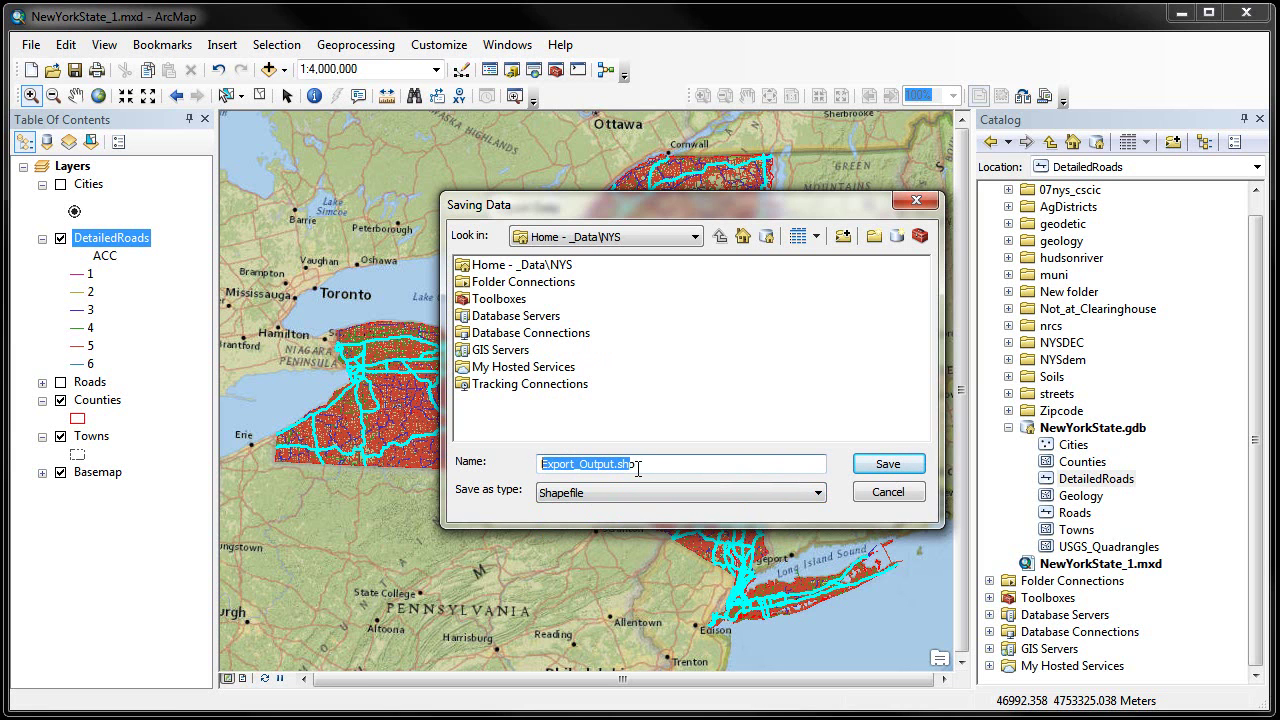
{"action": "double_click", "coordinate": [530, 266]}
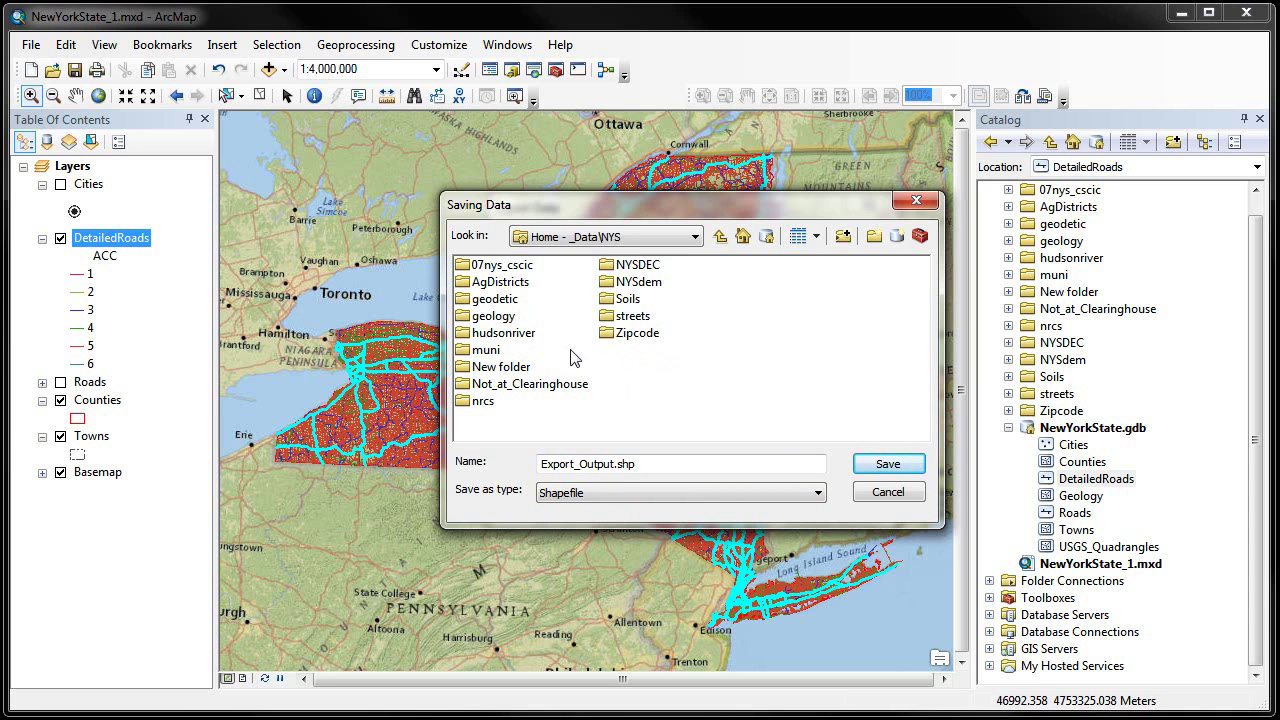
{"action": "left_click", "coordinate": [1117, 437]}
{"action": "left_click", "coordinate": [645, 466]}
{"action": "left_click", "coordinate": [647, 466]}
Save the output as a File and Personal Geodatabase feature class named MajorRoads inside NewYorkState.gdb.
{"action": "left_click", "coordinate": [819, 493]}
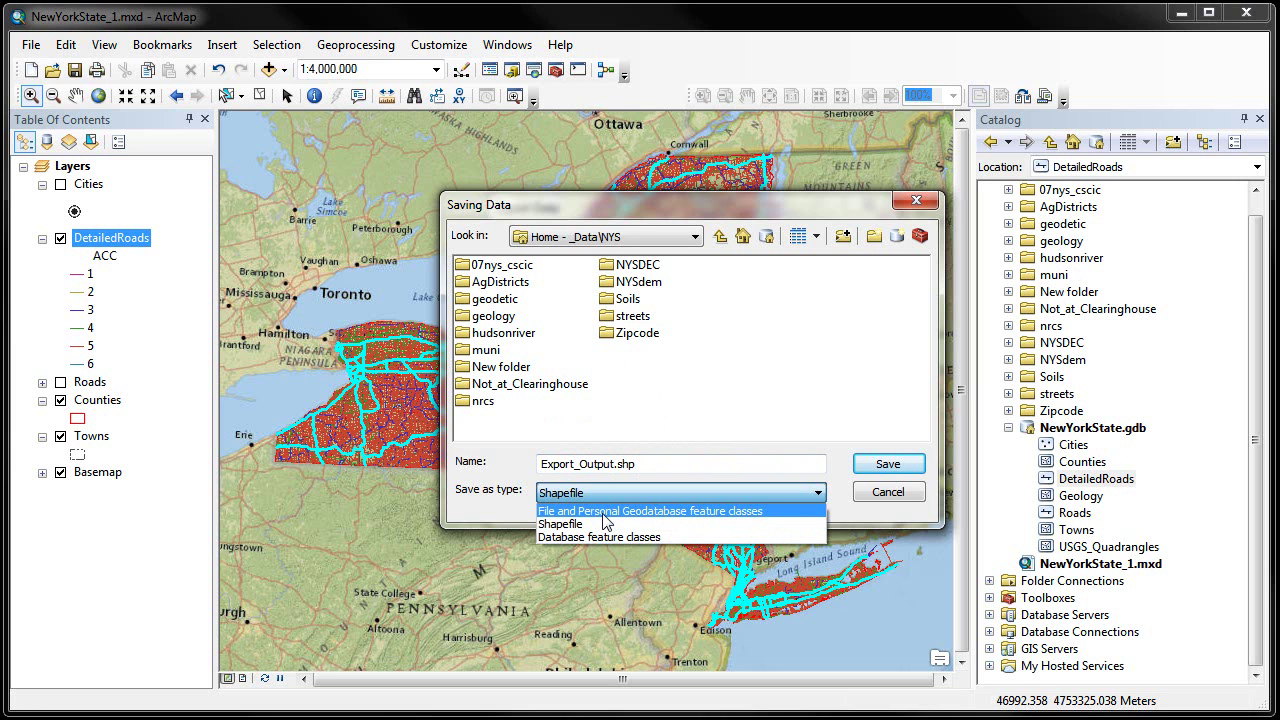
{"action": "left_click", "coordinate": [733, 511]}
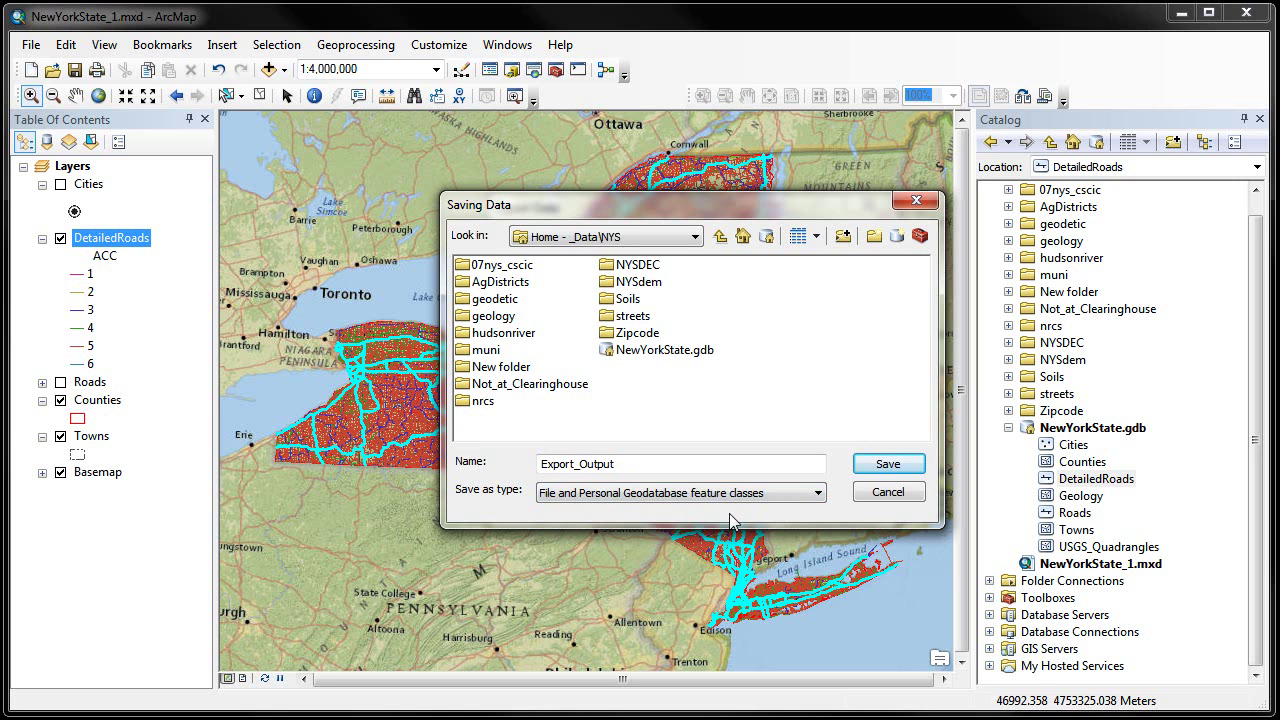
{"action": "double_click", "coordinate": [641, 352]}
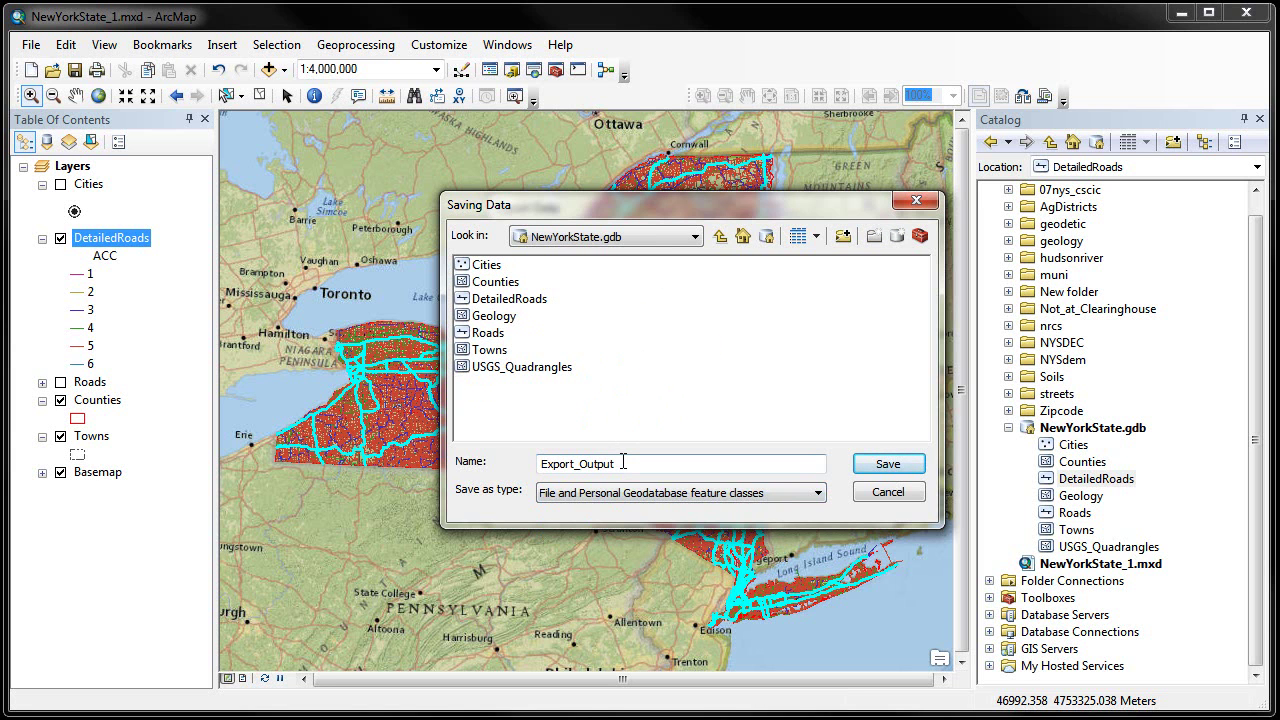
{"action": "left_click_drag", "start_coordinate": [623, 462], "coordinate": [511, 459]}
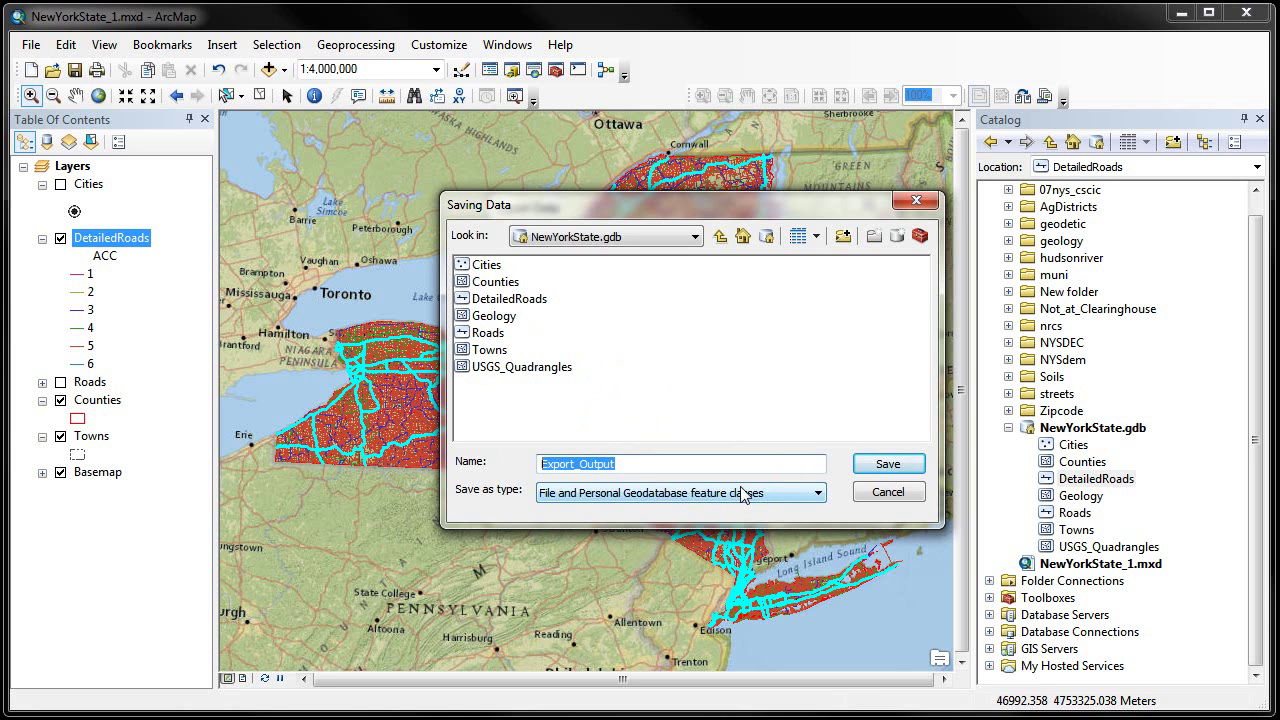
{"action": "type", "text": "Majo"}
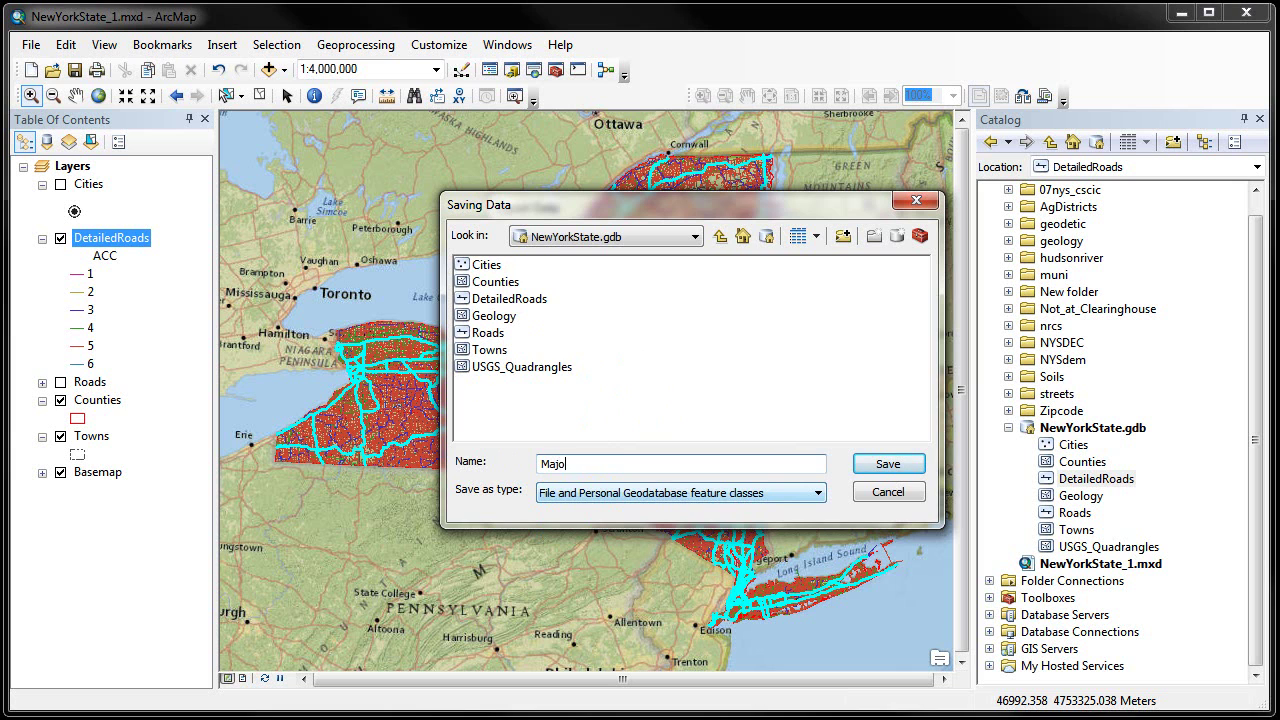
{"action": "type", "text": "rRoads"}
{"action": "left_click", "coordinate": [886, 465]}
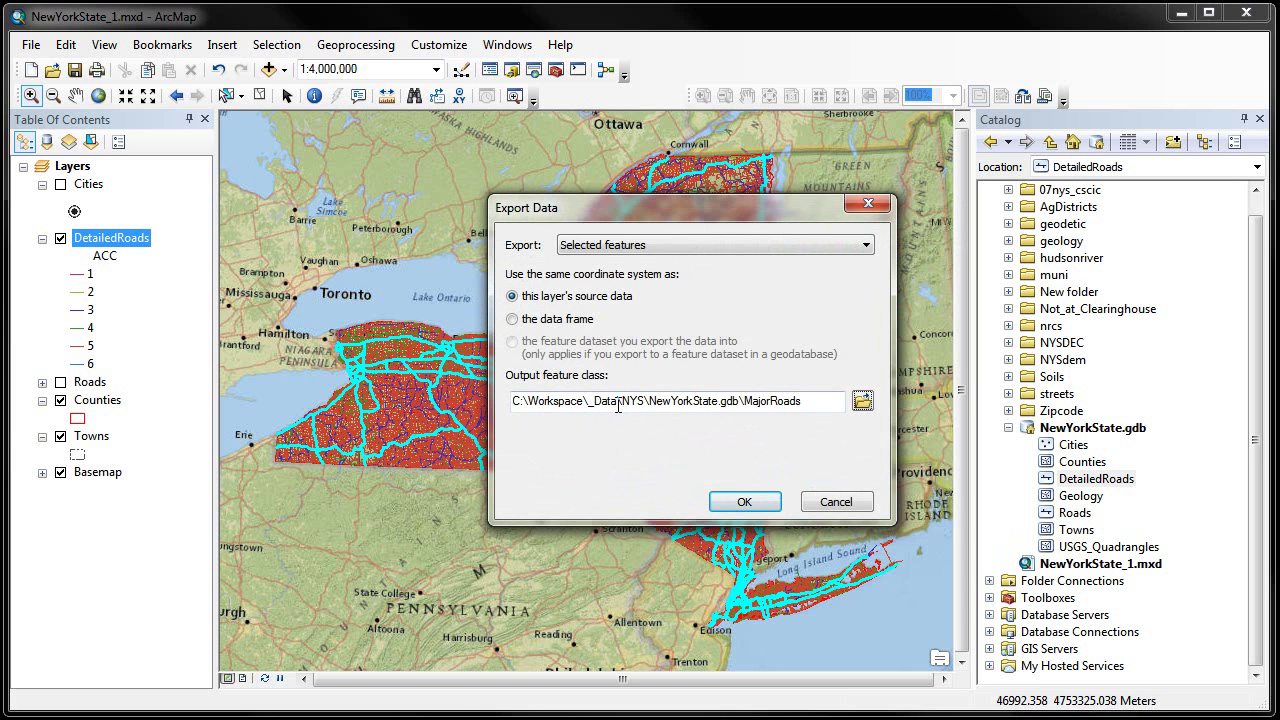
Run the export to MajorRoads and add the exported data to the map as a layer.
{"action": "left_click_drag", "start_coordinate": [812, 400], "coordinate": [512, 401]}
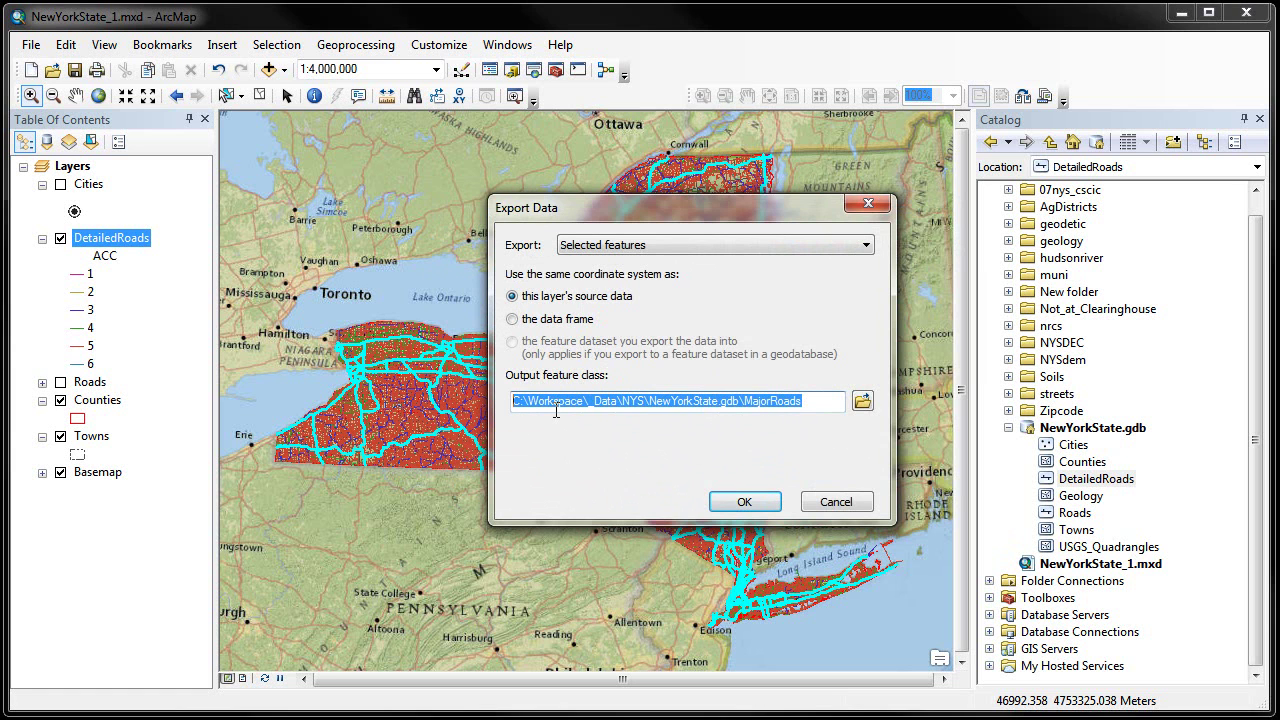
{"action": "left_click", "coordinate": [810, 402]}
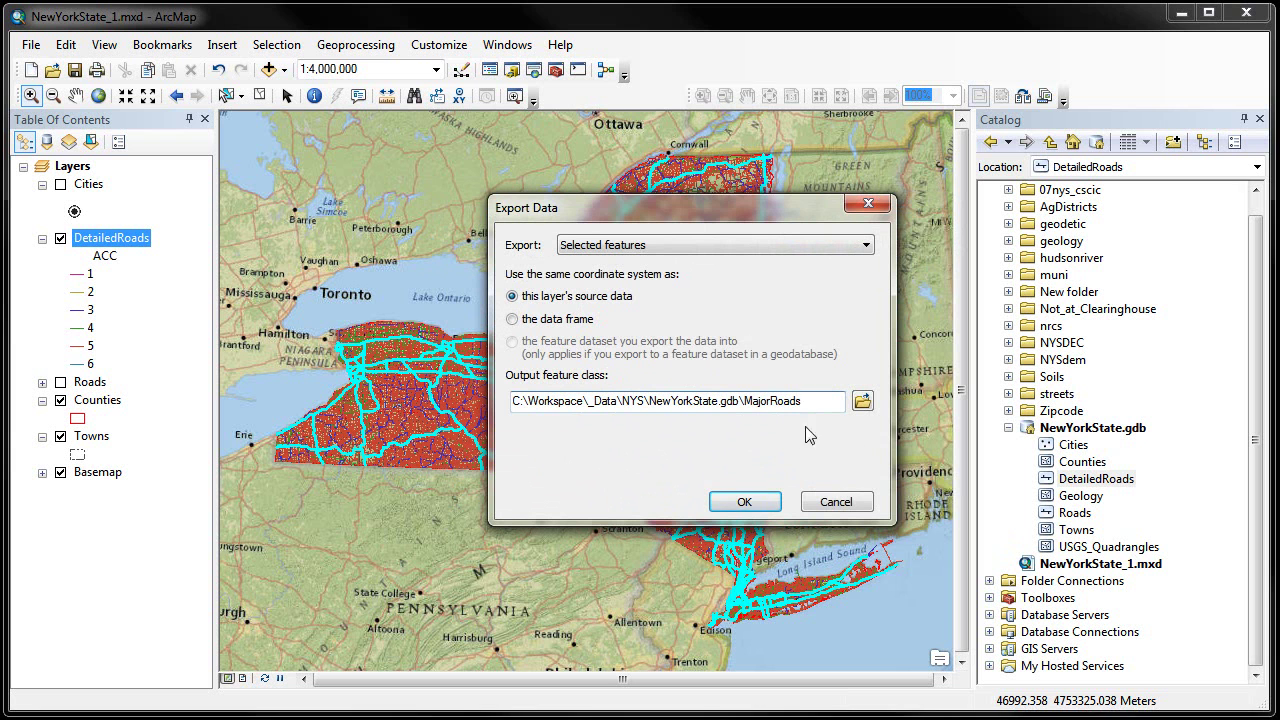
{"action": "left_click", "coordinate": [745, 505]}
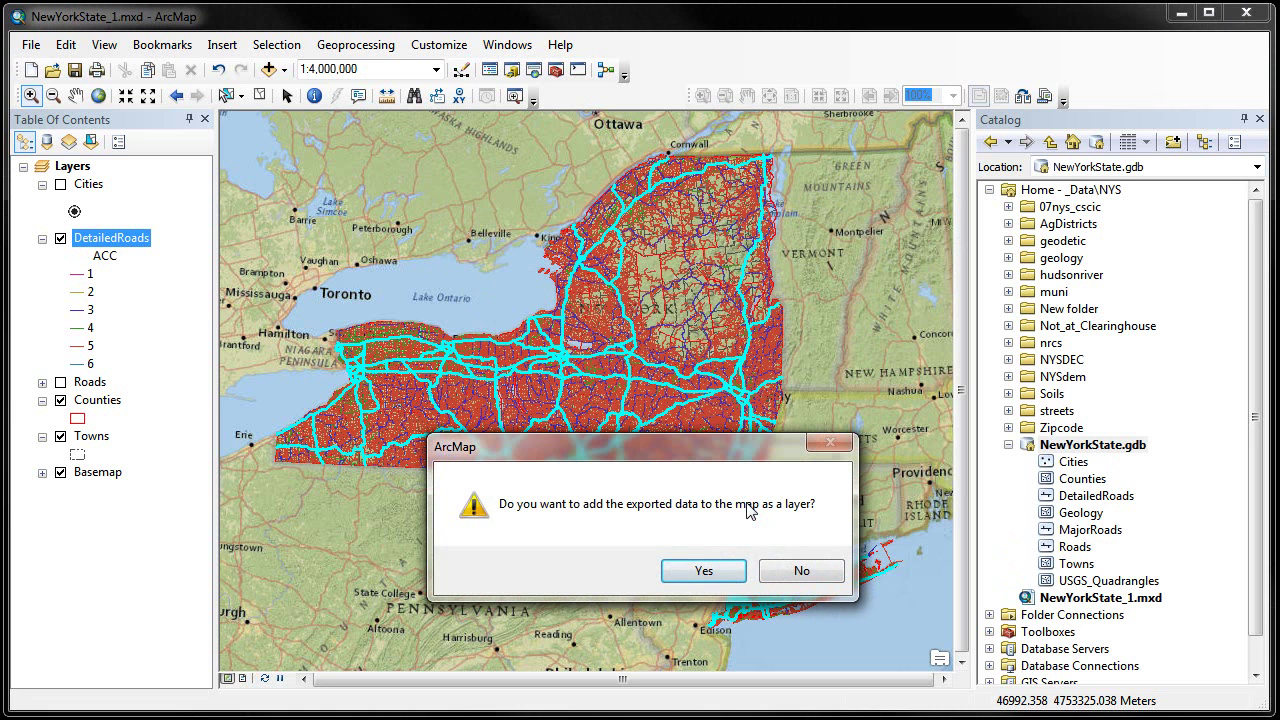
{"action": "left_click", "coordinate": [704, 571]}
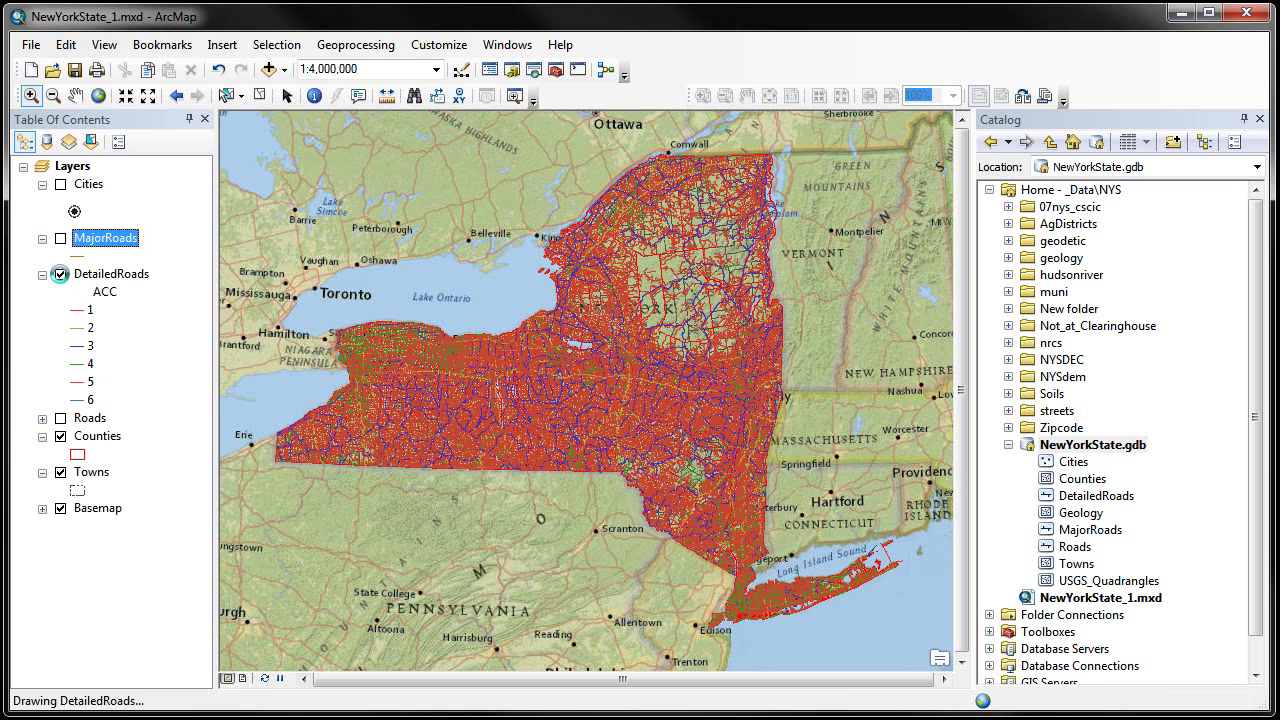
Hide the DetailedRoads layer, collapse its legend and make the MajorRoads layer visible.
{"action": "left_click", "coordinate": [60, 274]}
{"action": "left_click", "coordinate": [42, 275]}
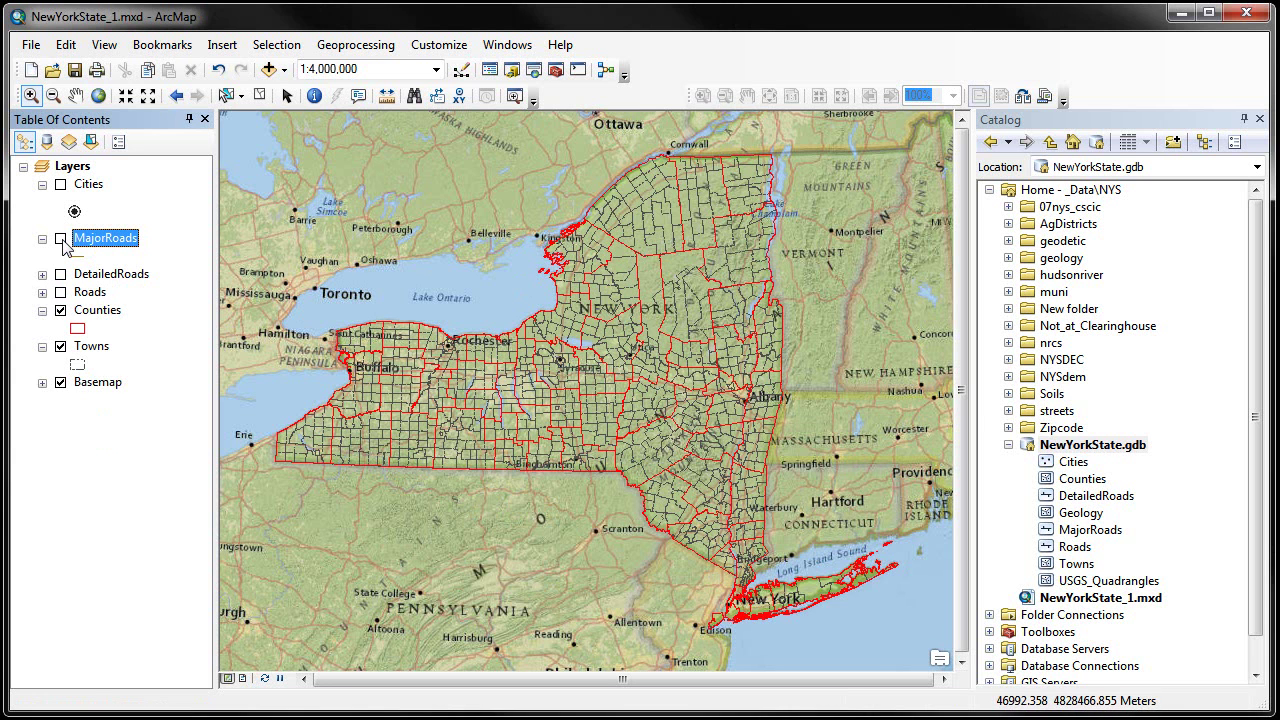
{"action": "left_click", "coordinate": [60, 240]}
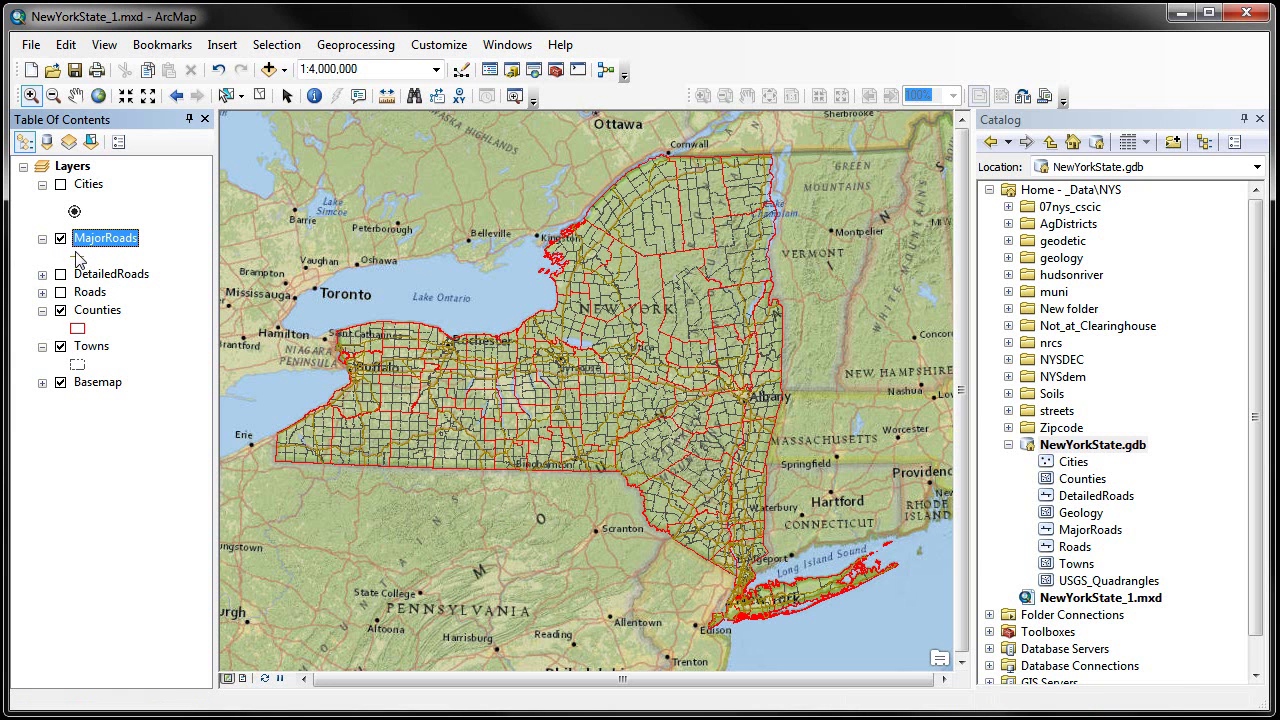
Symbolize the MajorRoads layer with a bright magenta line of width 2.
{"action": "right_click", "coordinate": [80, 259]}
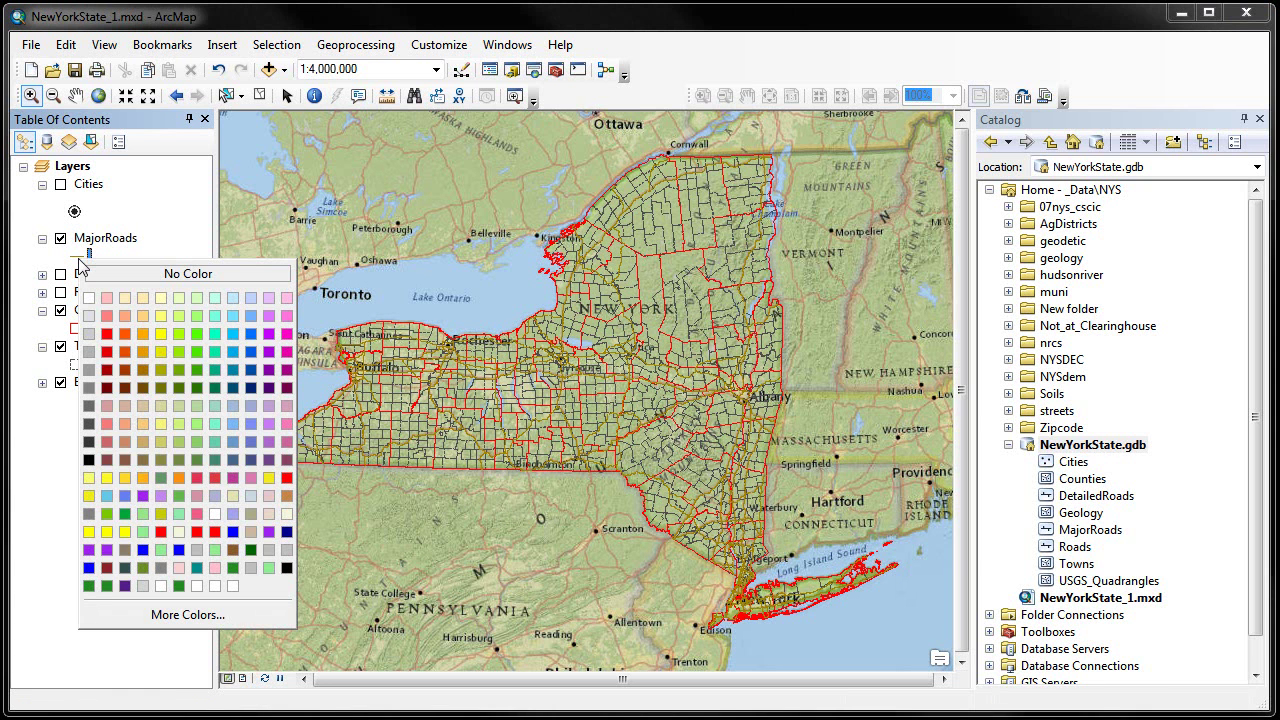
{"action": "left_click", "coordinate": [287, 333]}
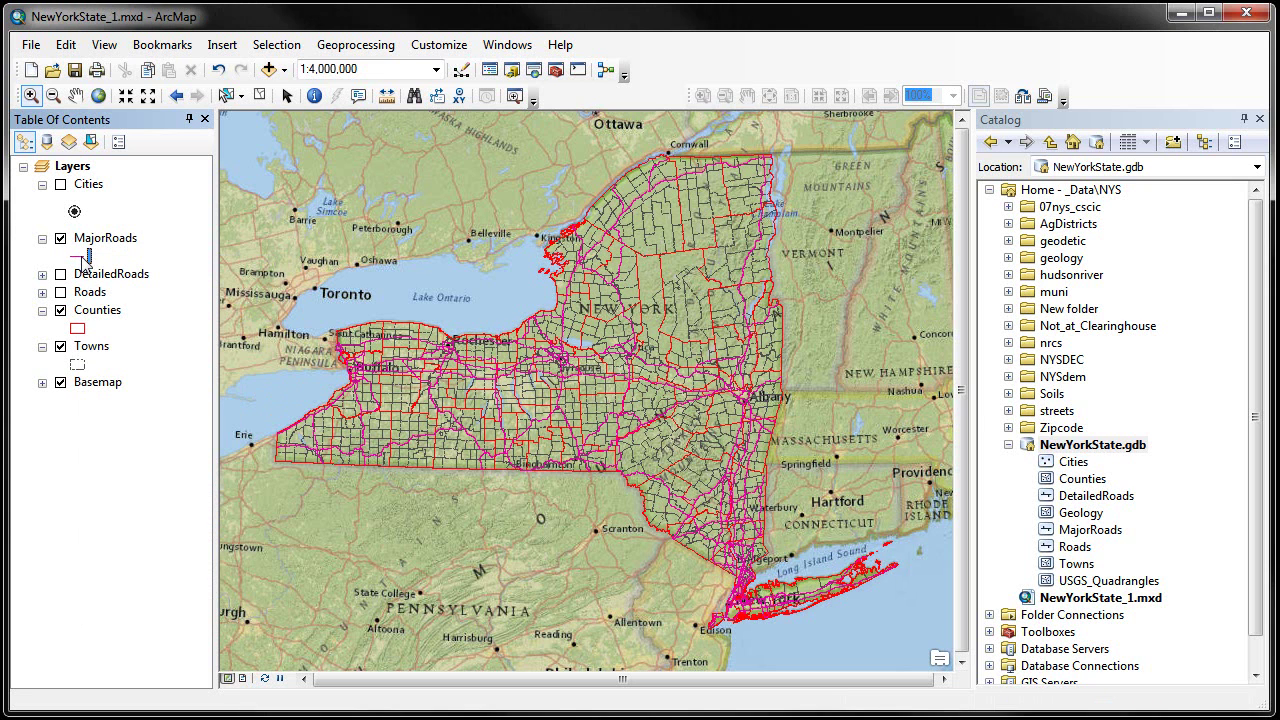
{"action": "double_click", "coordinate": [83, 257]}
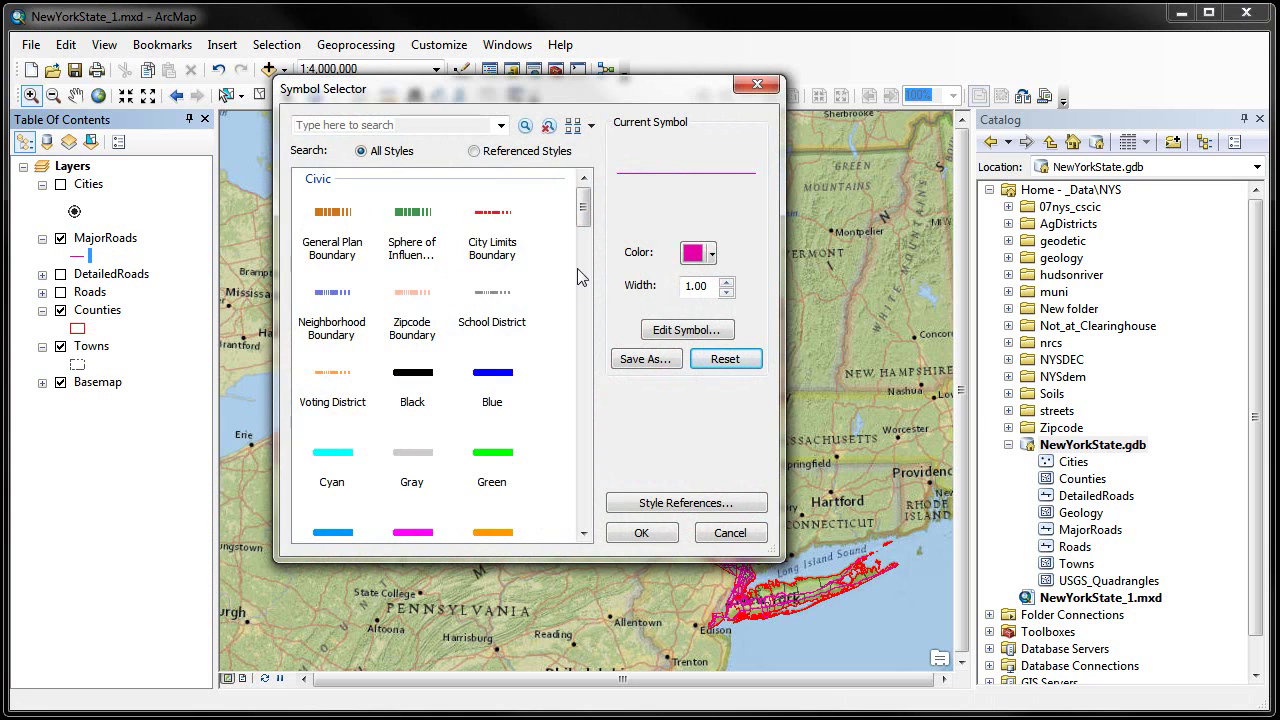
{"action": "left_click", "coordinate": [726, 284]}
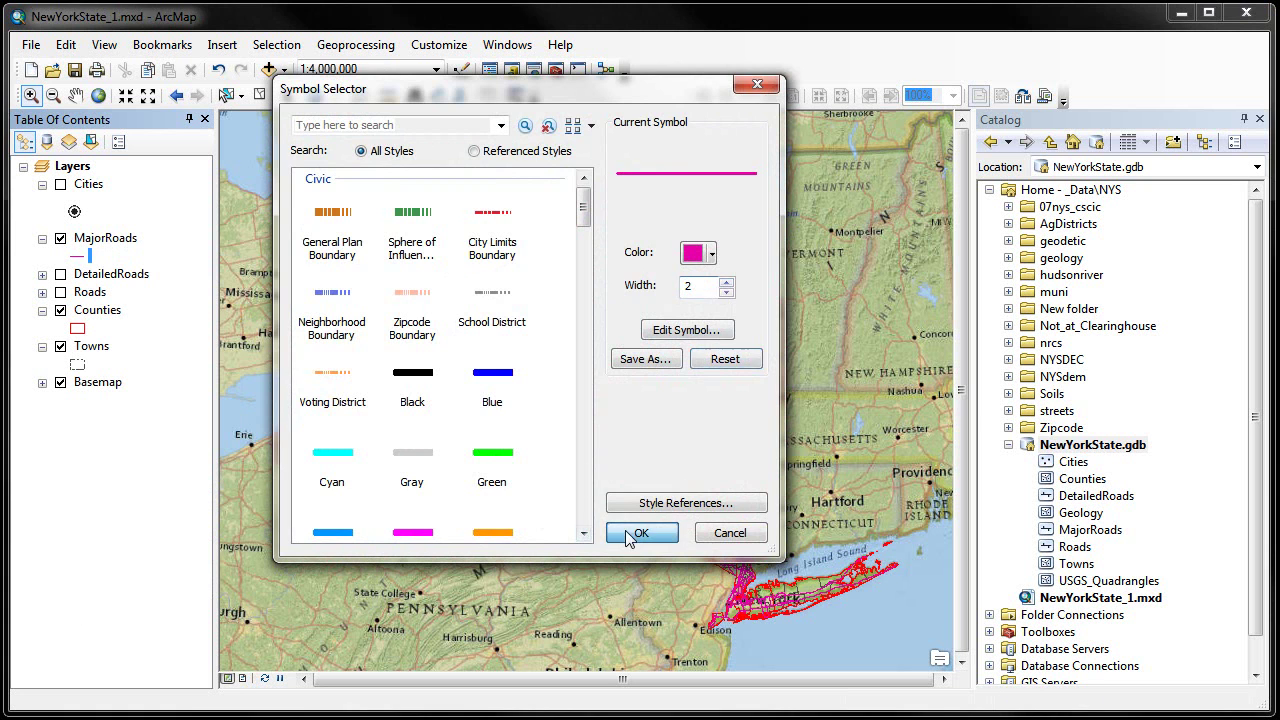
{"action": "left_click", "coordinate": [639, 534]}
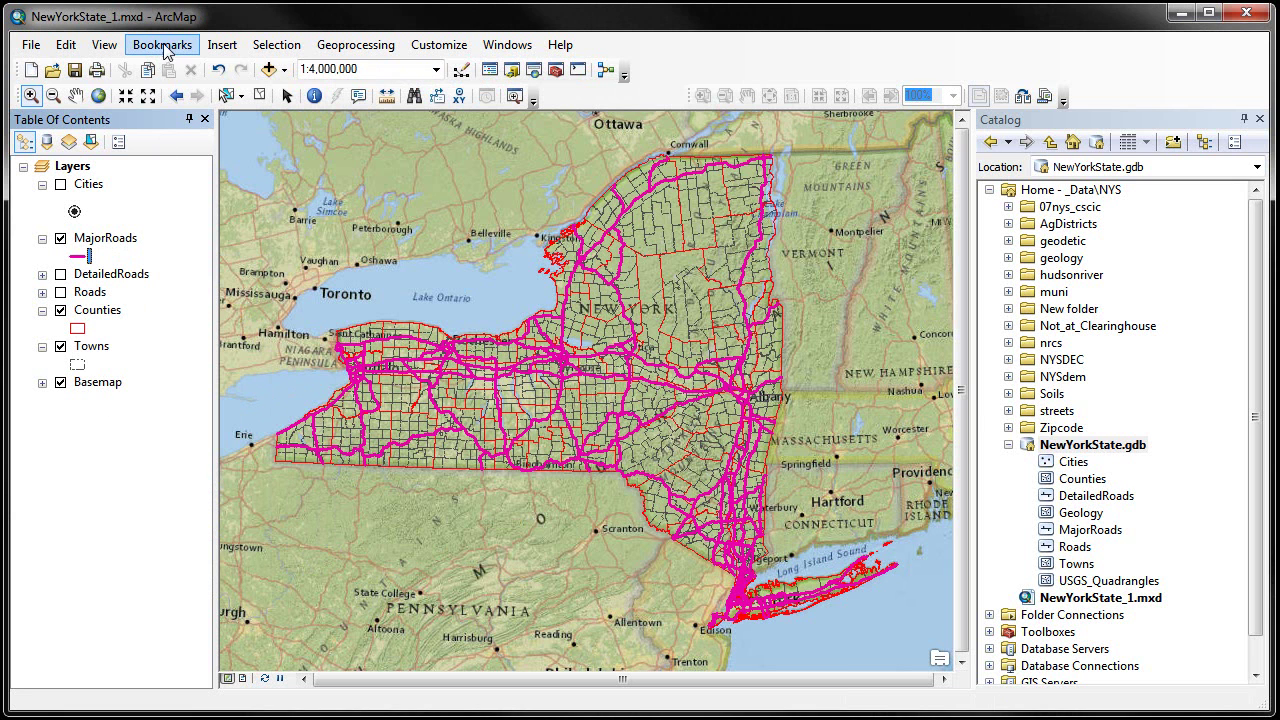
{"action": "left_click", "coordinate": [279, 50]}
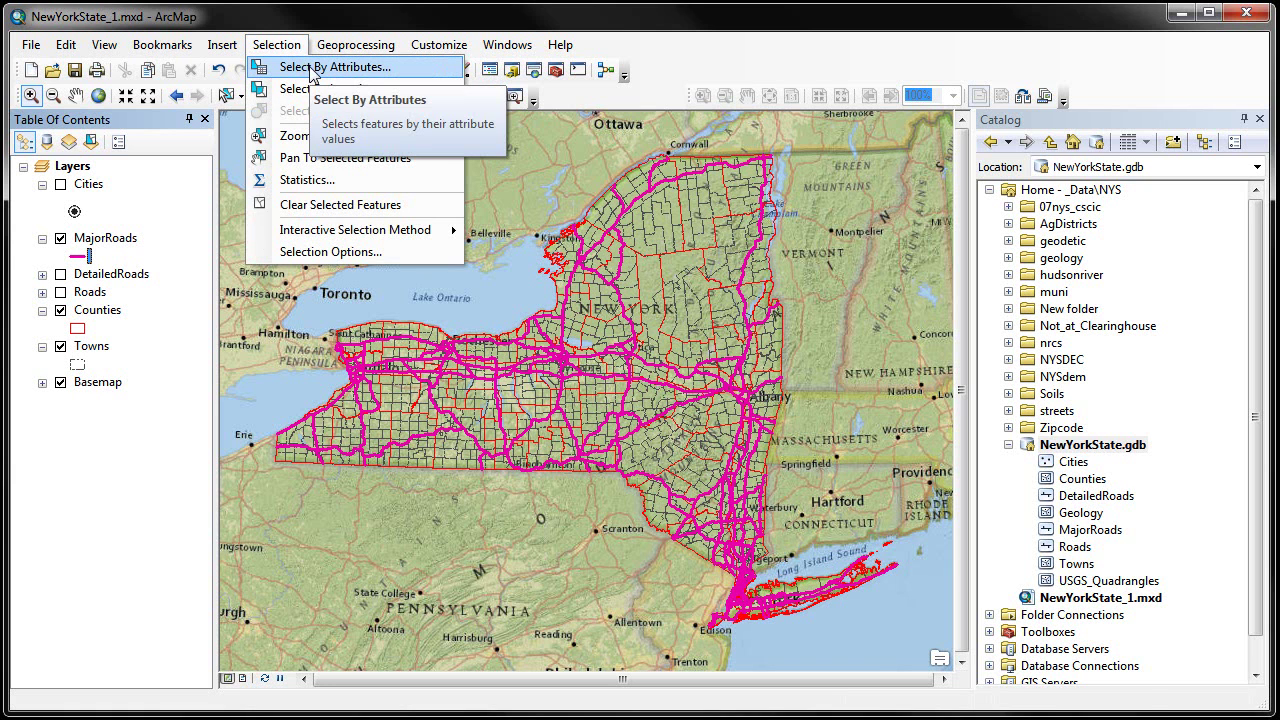
{"action": "left_click", "coordinate": [128, 442]}
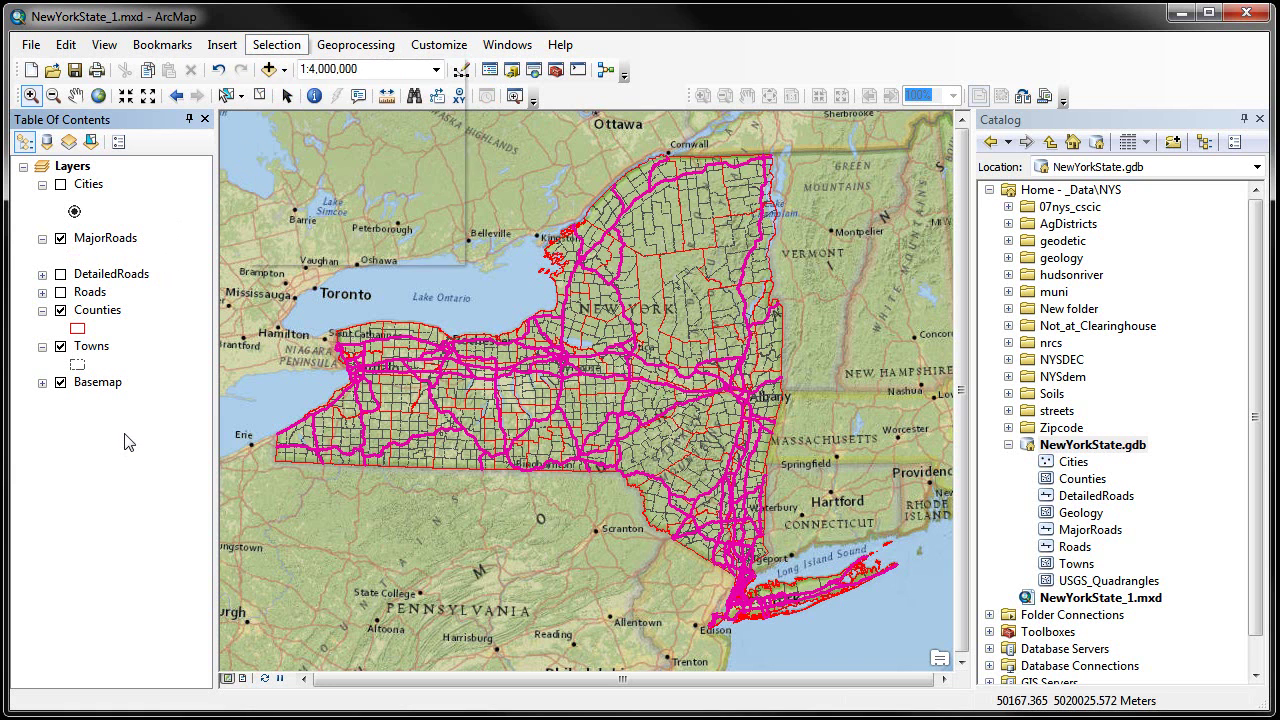
{"action": "right_click", "coordinate": [128, 277]}
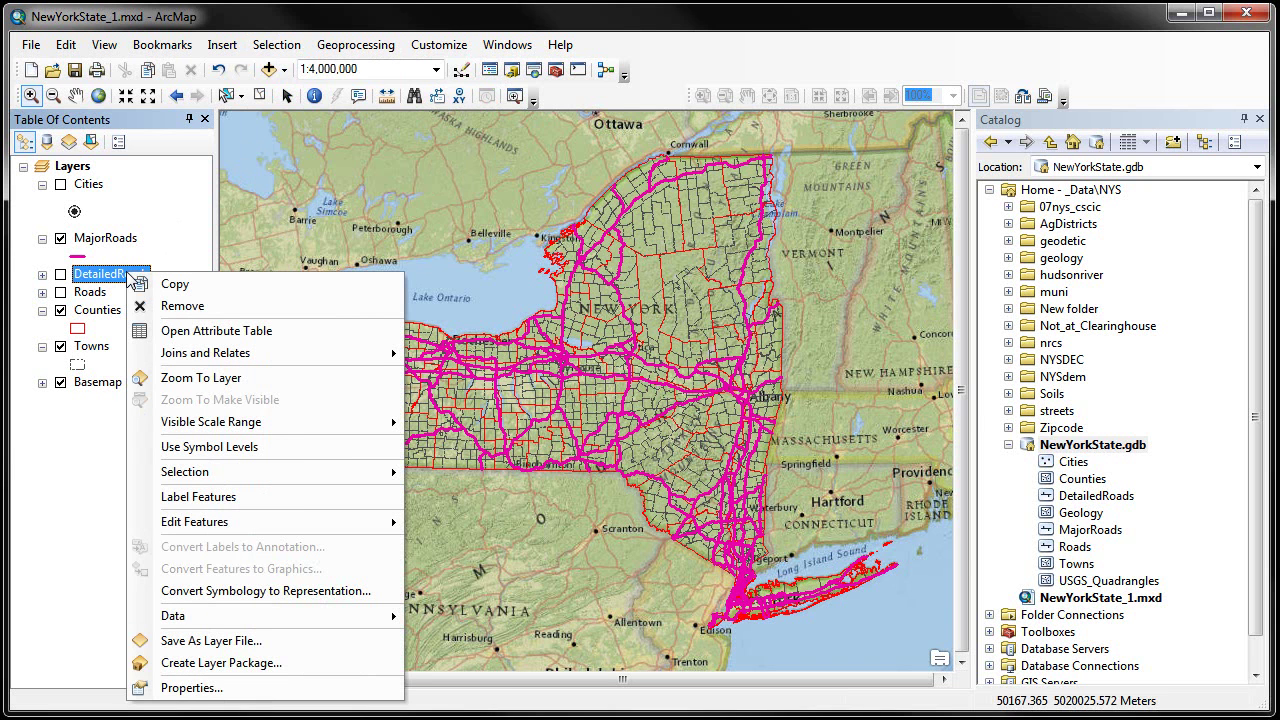
{"action": "mouse_move", "coordinate": [270, 620]}
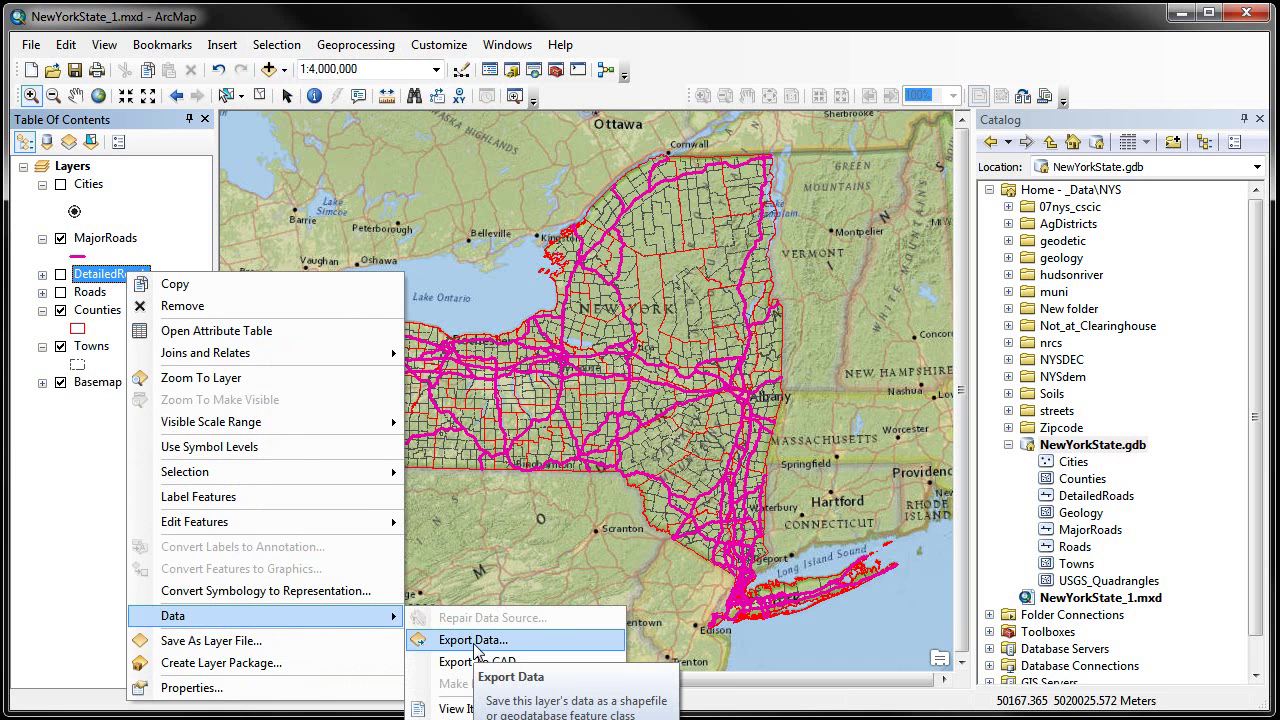
{"action": "left_click", "coordinate": [64, 552]}
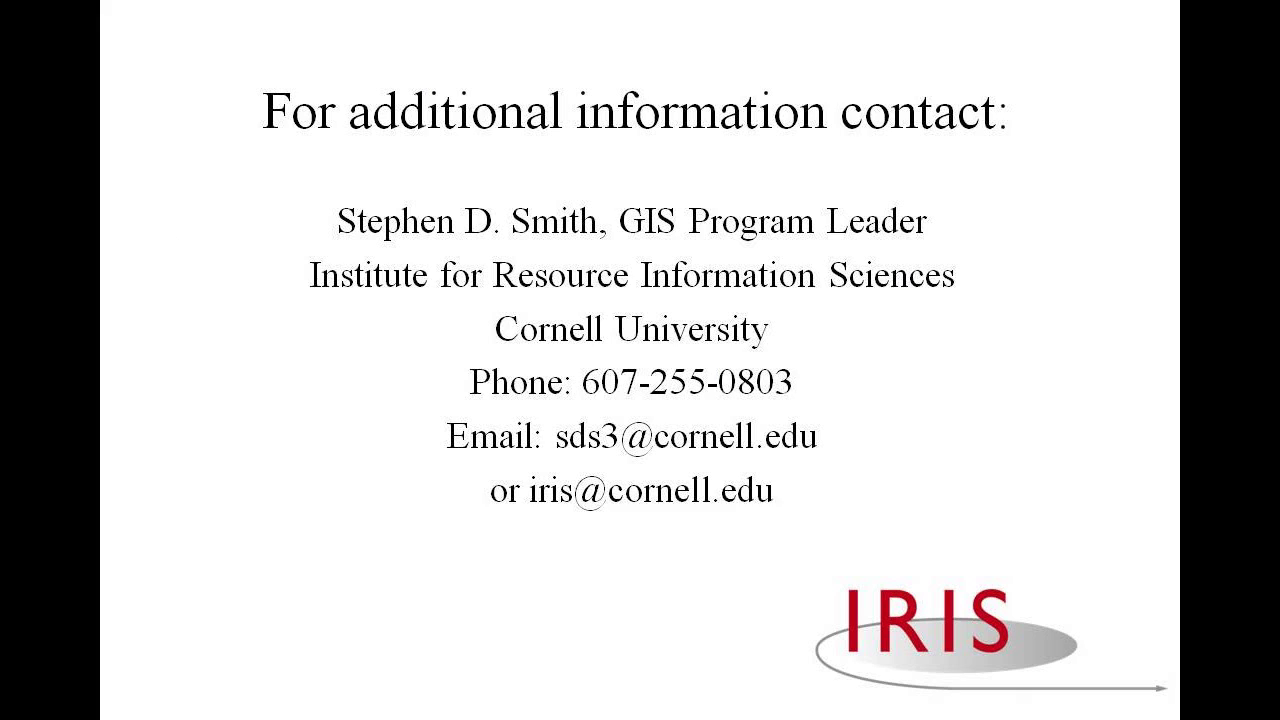